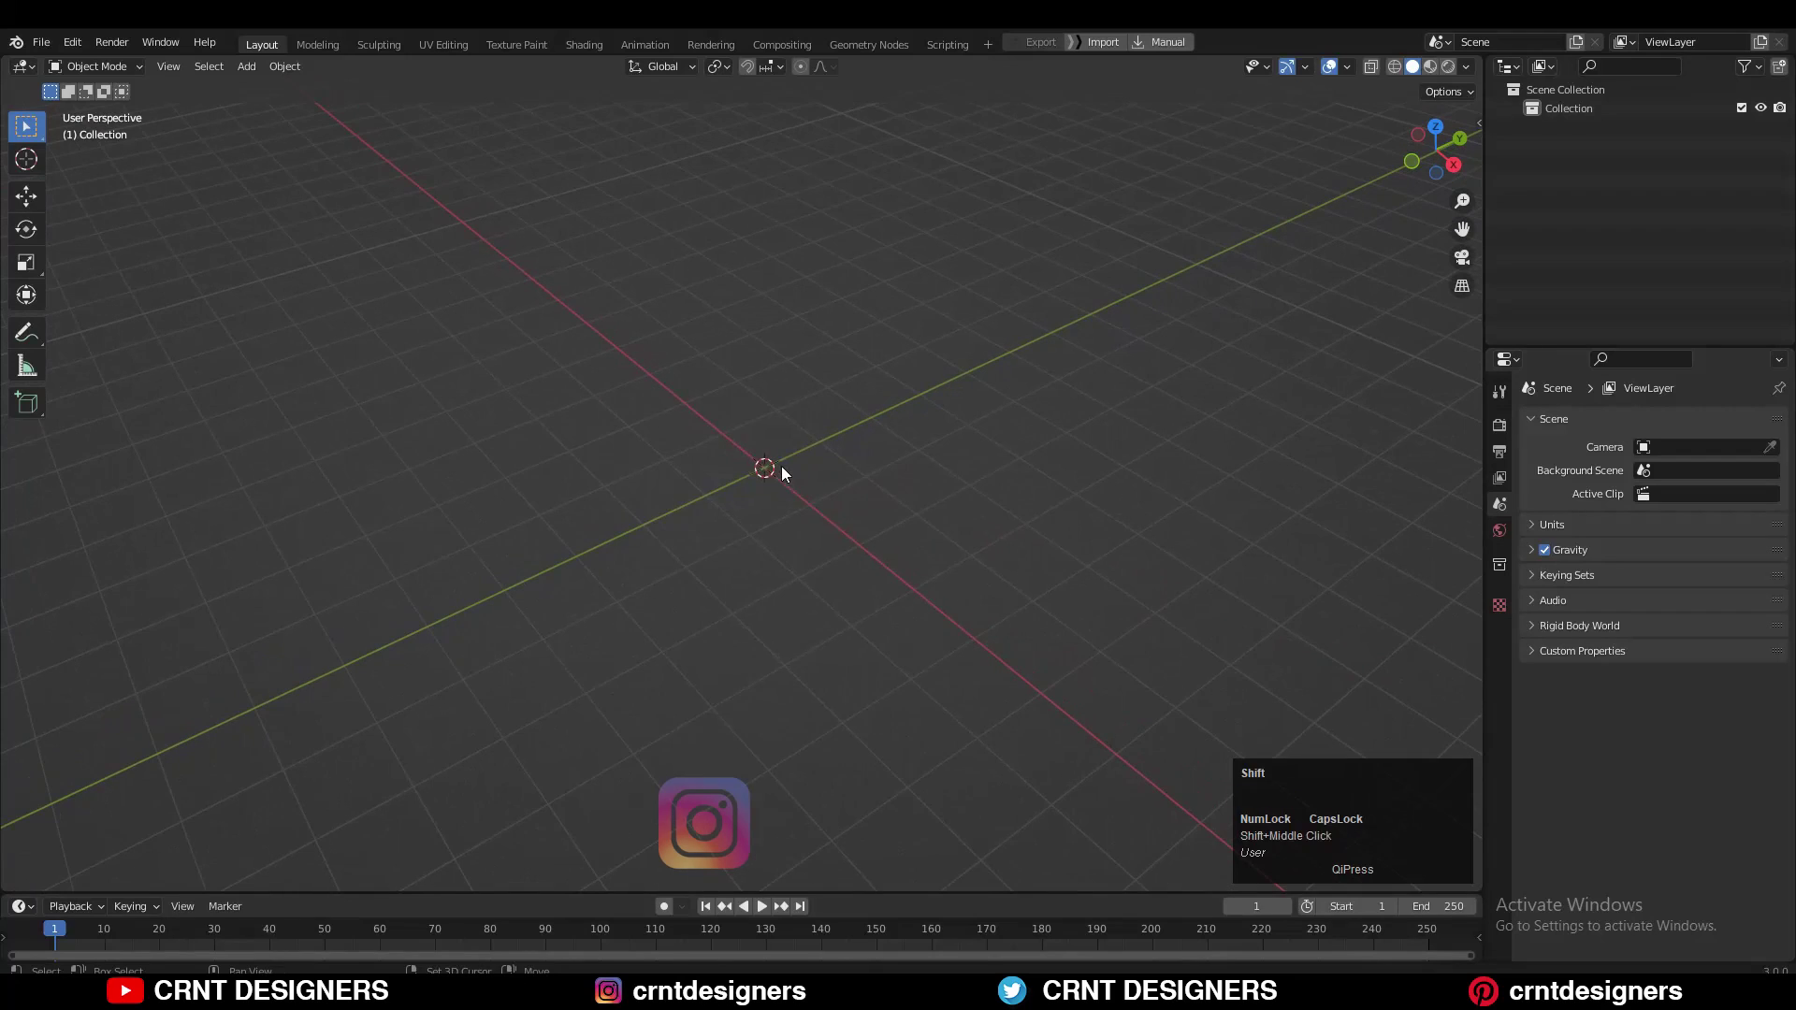
- Add a three-sided cylinder mesh at the world origin
key("shift+a")
mouse_move(782, 466)
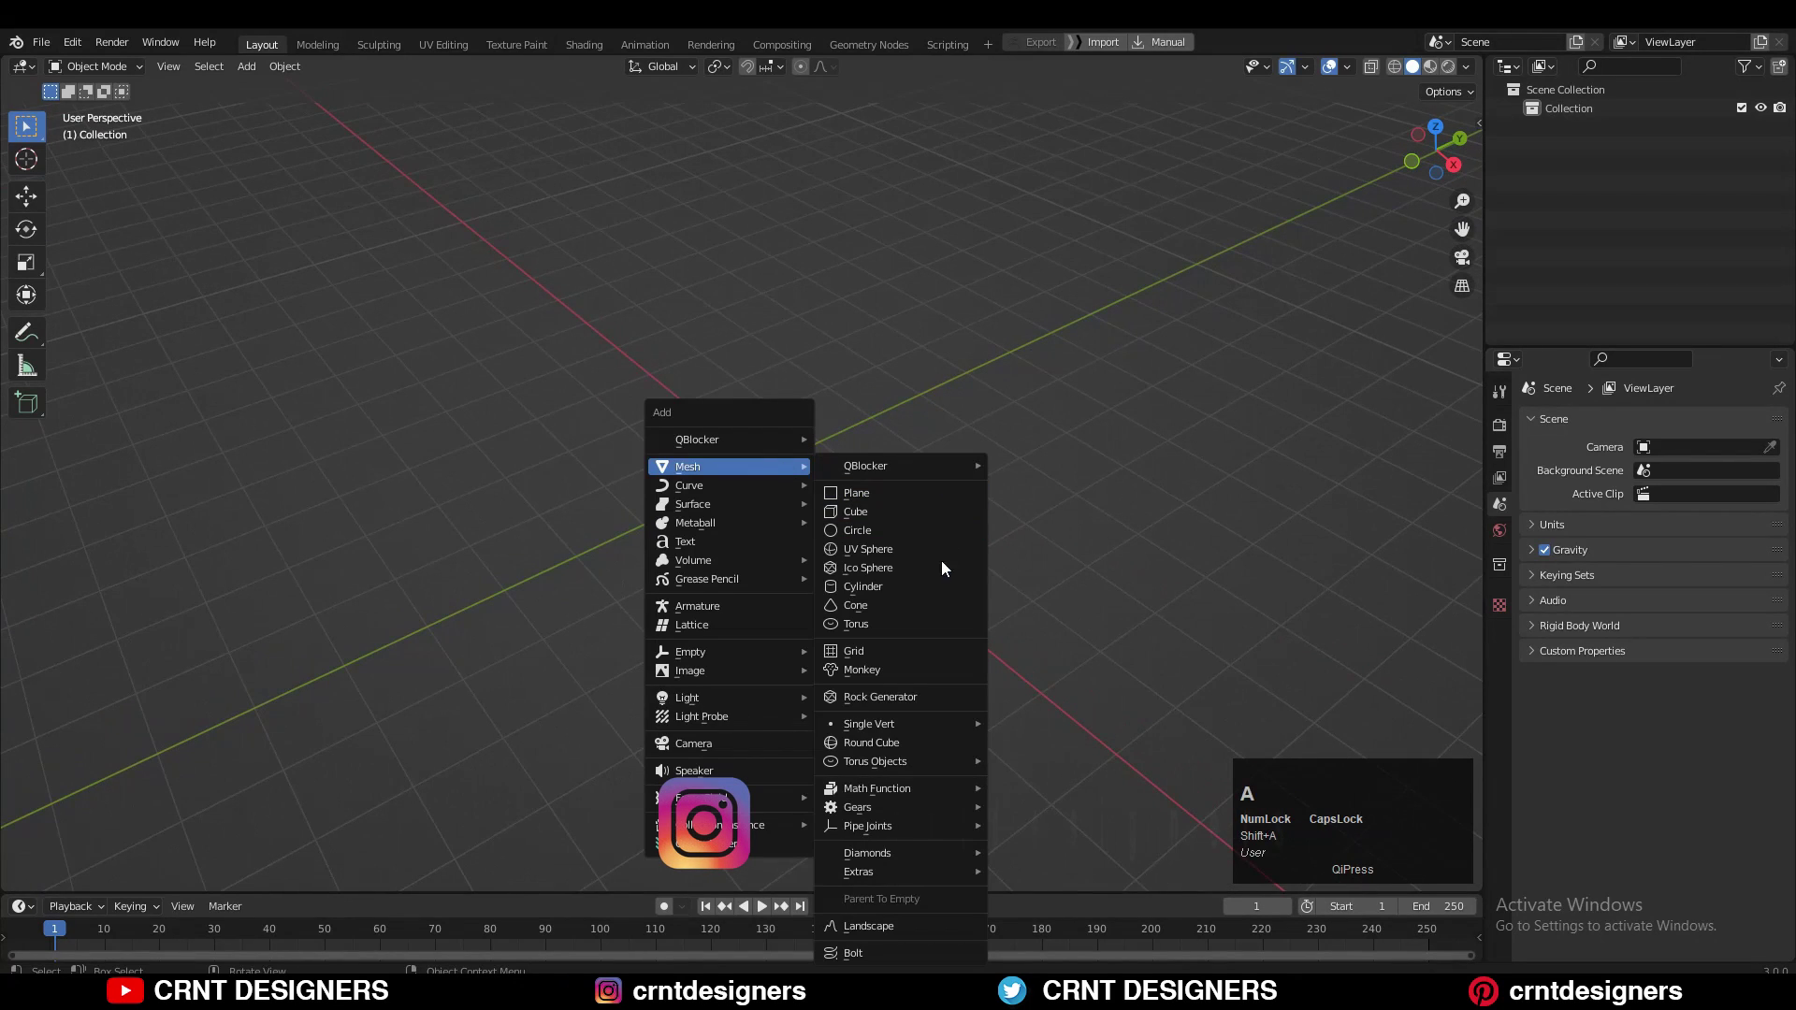
left_click(919, 591)
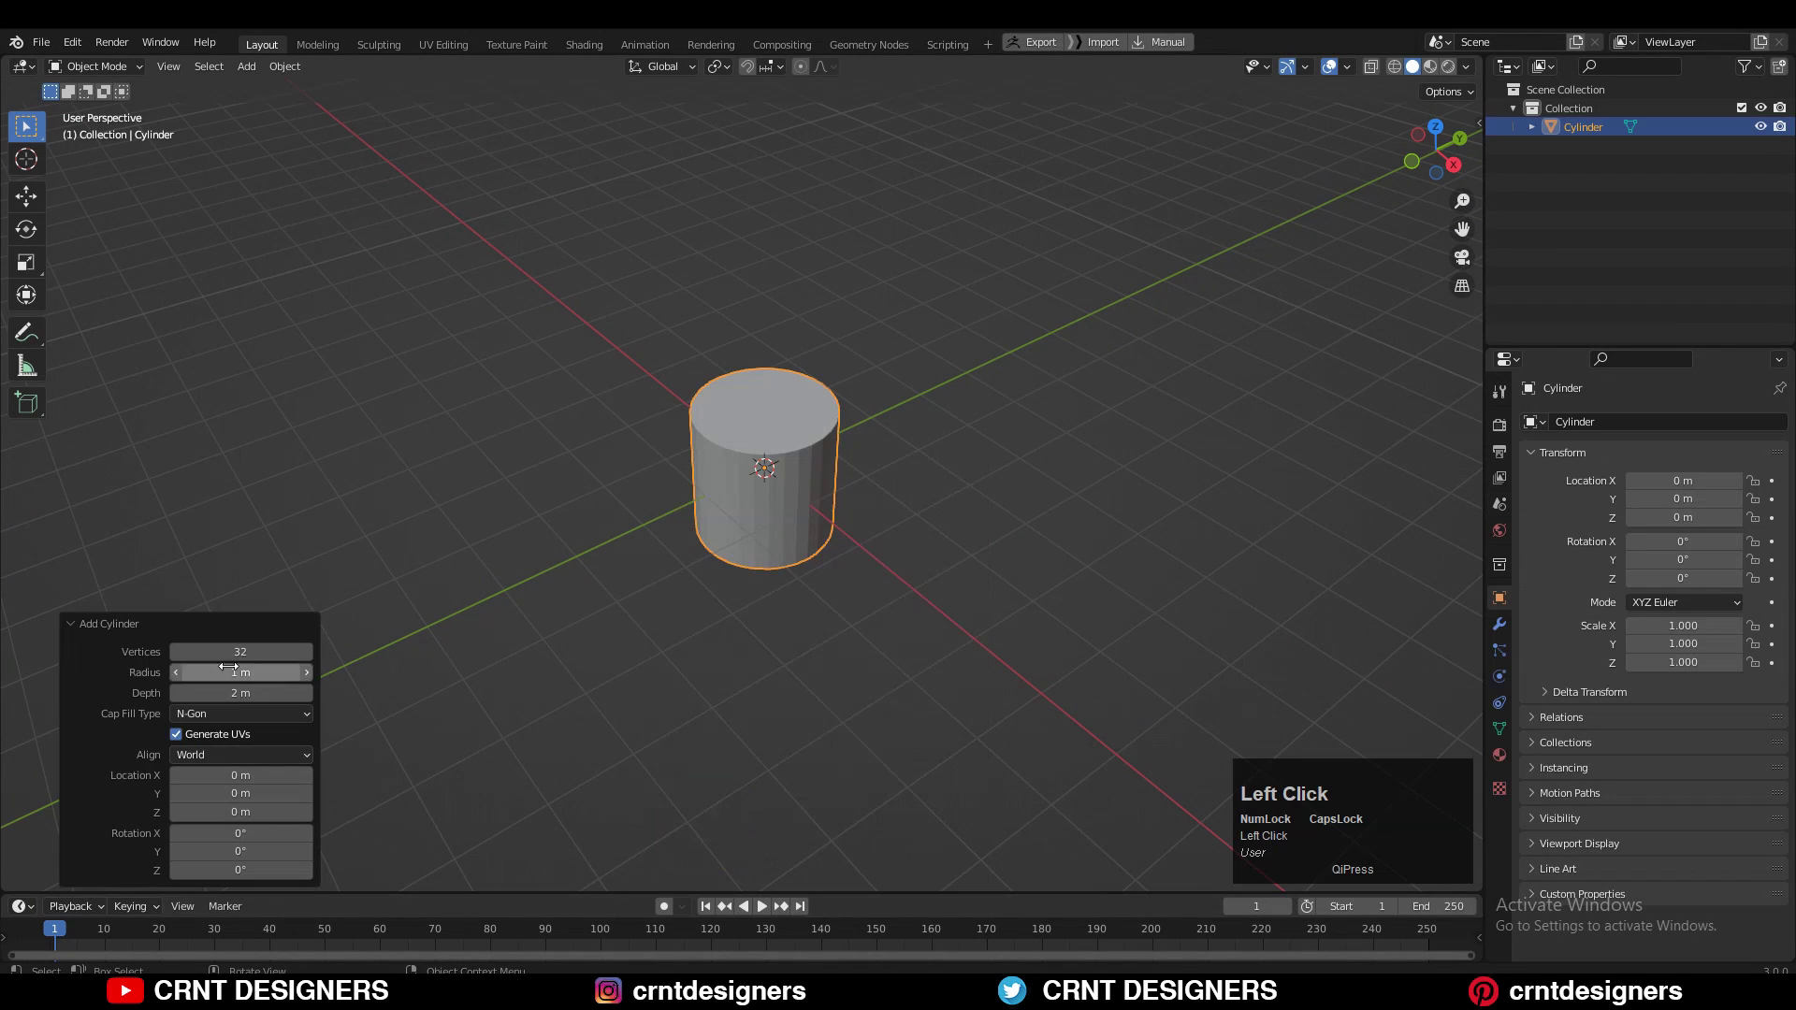
middle_click_drag(822, 460, 830, 380)
left_click(728, 521)
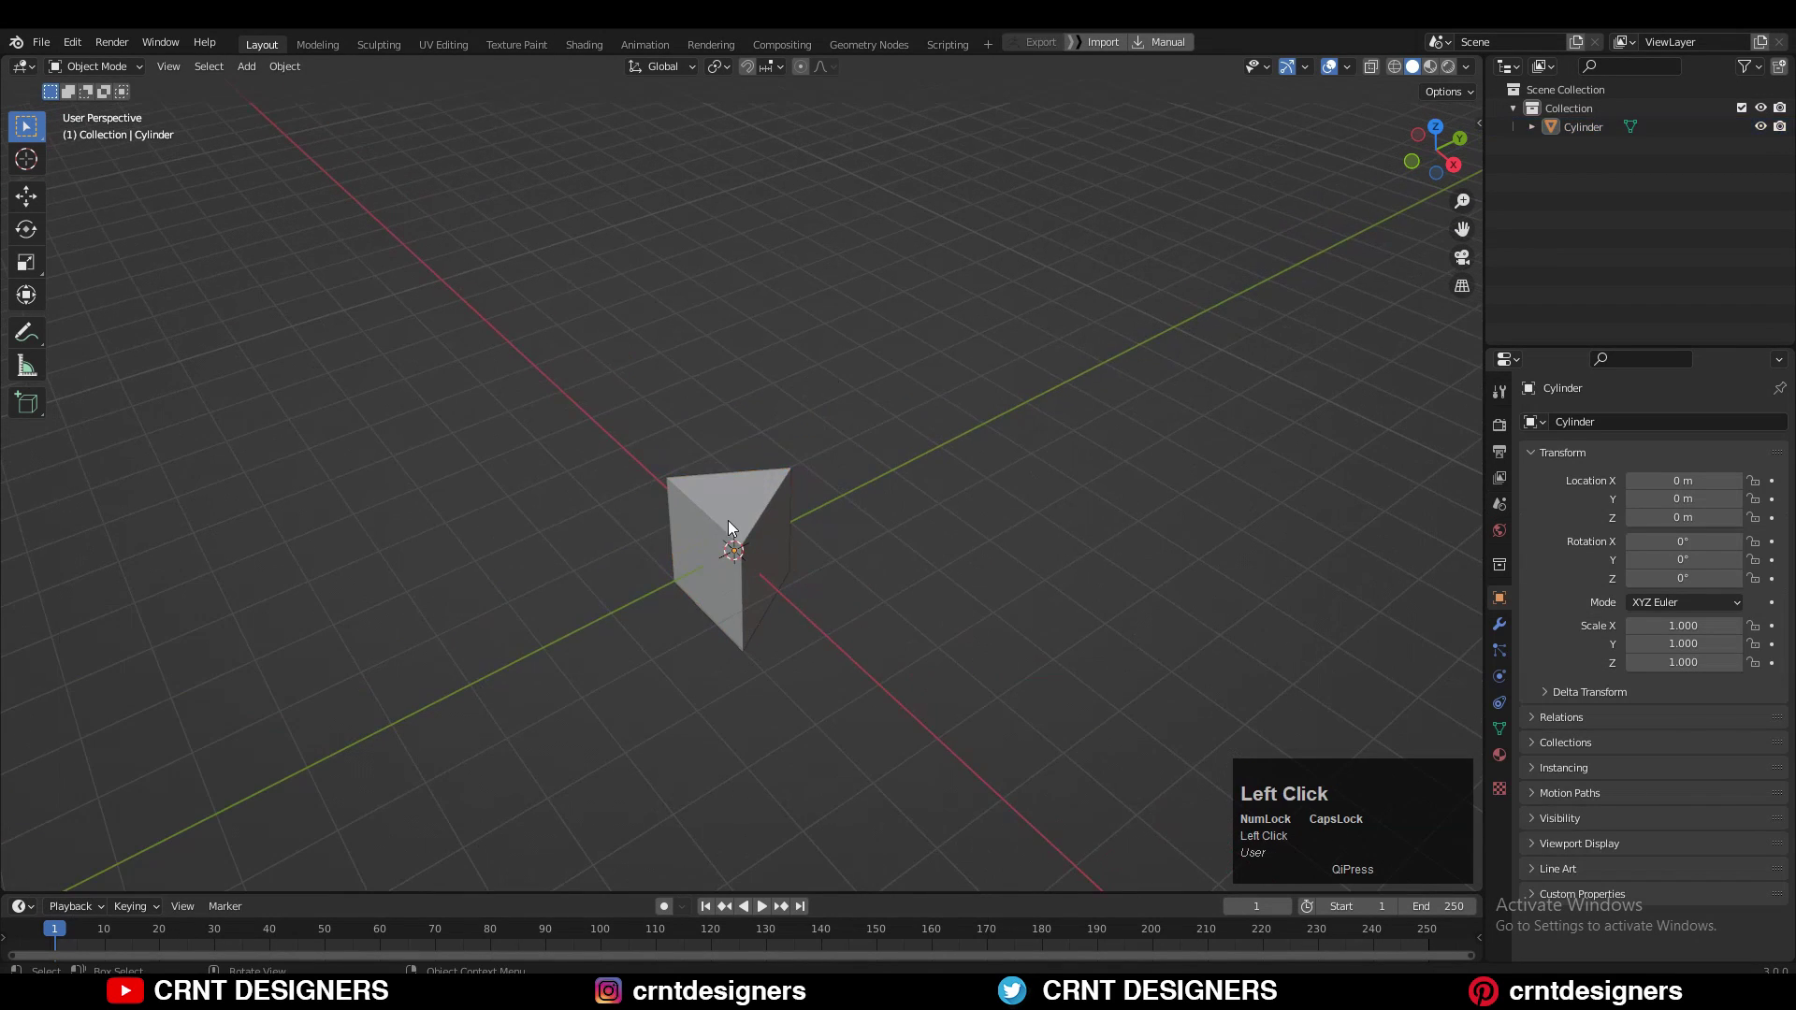
- Merge the three top vertices of the triangular prism at their centre to form a pyramid
key("Tab")
middle_click_drag(827, 521, 754, 450)
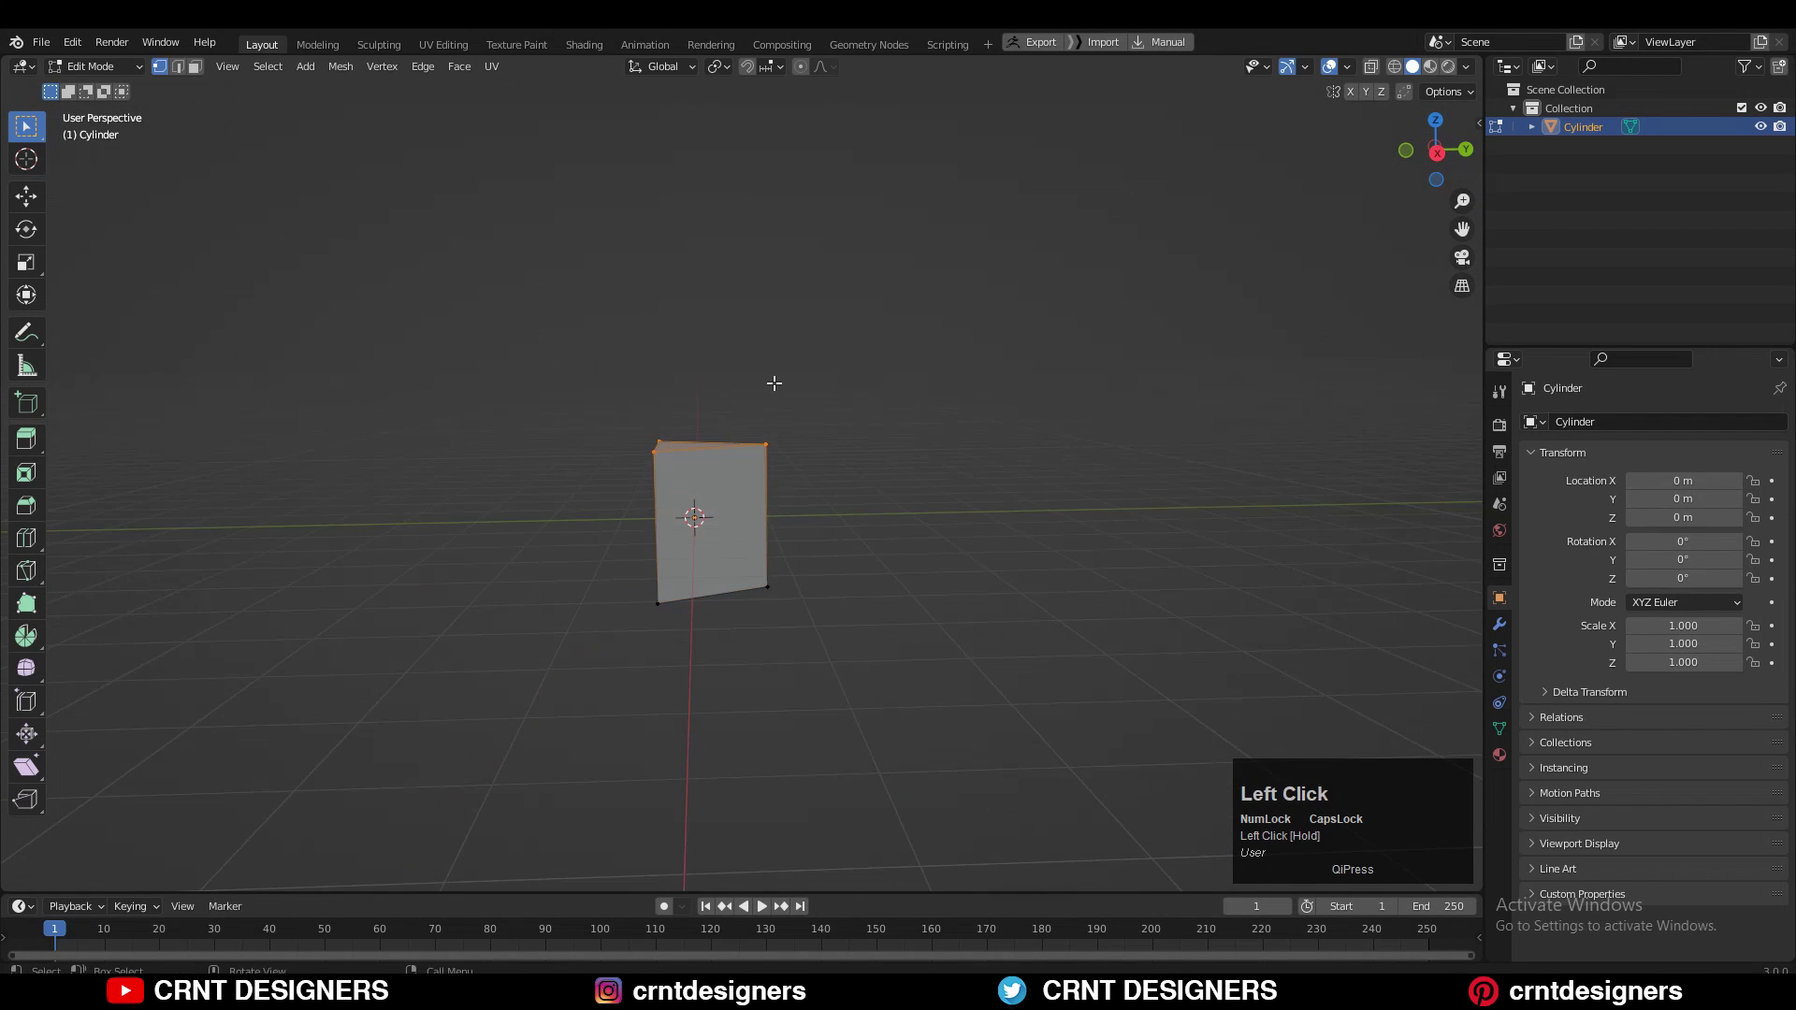
key("m")
left_click(786, 316)
- In front view, lower the pyramid's apex 0.5 m along the Z axis
middle_click_drag(850, 397, 1318, 231)
left_click(1441, 148)
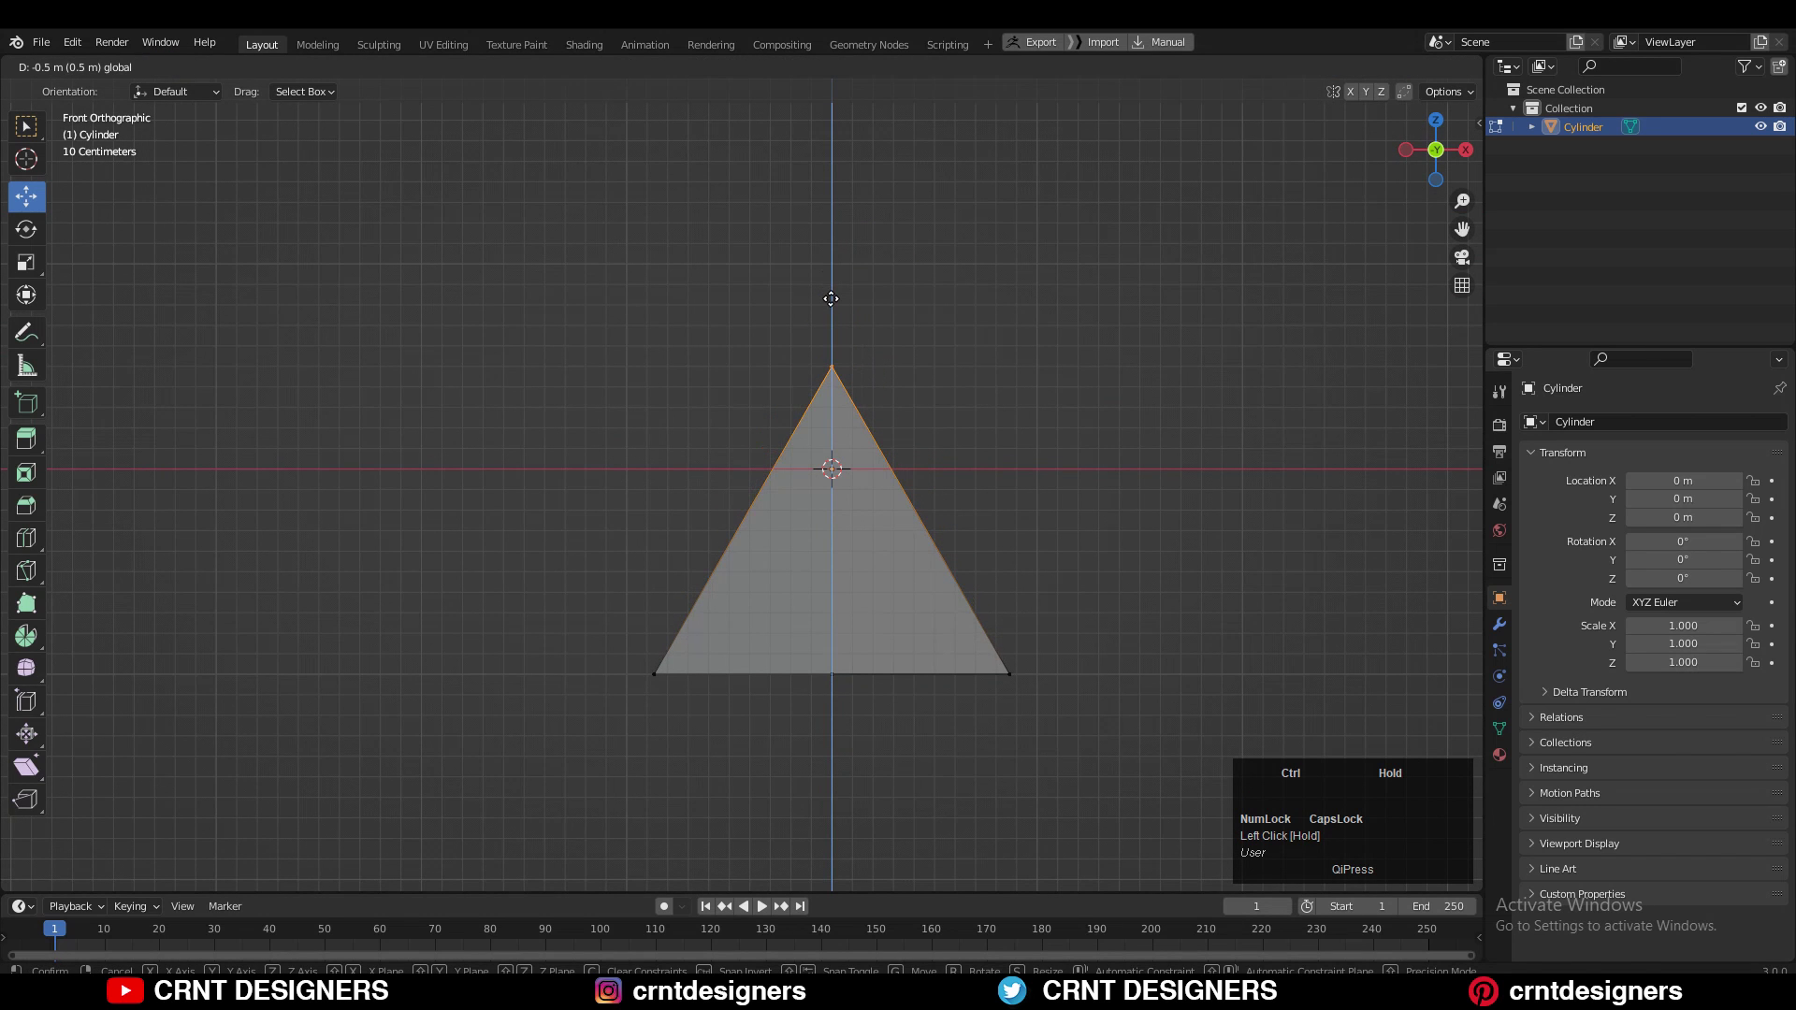
left_click_drag(830, 298, 831, 298, "ctrl")
- Set the pyramid's origin to its centre in Object Mode
middle_click_drag(847, 412, 846, 363, "shift")
key("Tab")
left_click(846, 363)
right_click(846, 363)
left_click(936, 384)
key("shift+s")
left_click(843, 284)
left_click(947, 286)
- Move the pyramid up along Z to 0.38339 m so its base rests on the ground plane, and save the file
scroll(850, 301, "down", 1)
left_click(850, 301)
middle_click_drag(850, 302, 853, 421, "shift")
left_click(26, 197)
left_click_drag(822, 442, 824, 373, "ctrl")
key("ctrl+s")
middle_click_drag(697, 462, 770, 447)
- Bevel all four vertices of the pyramid with a 0.5 m width and one segment
key("Tab")
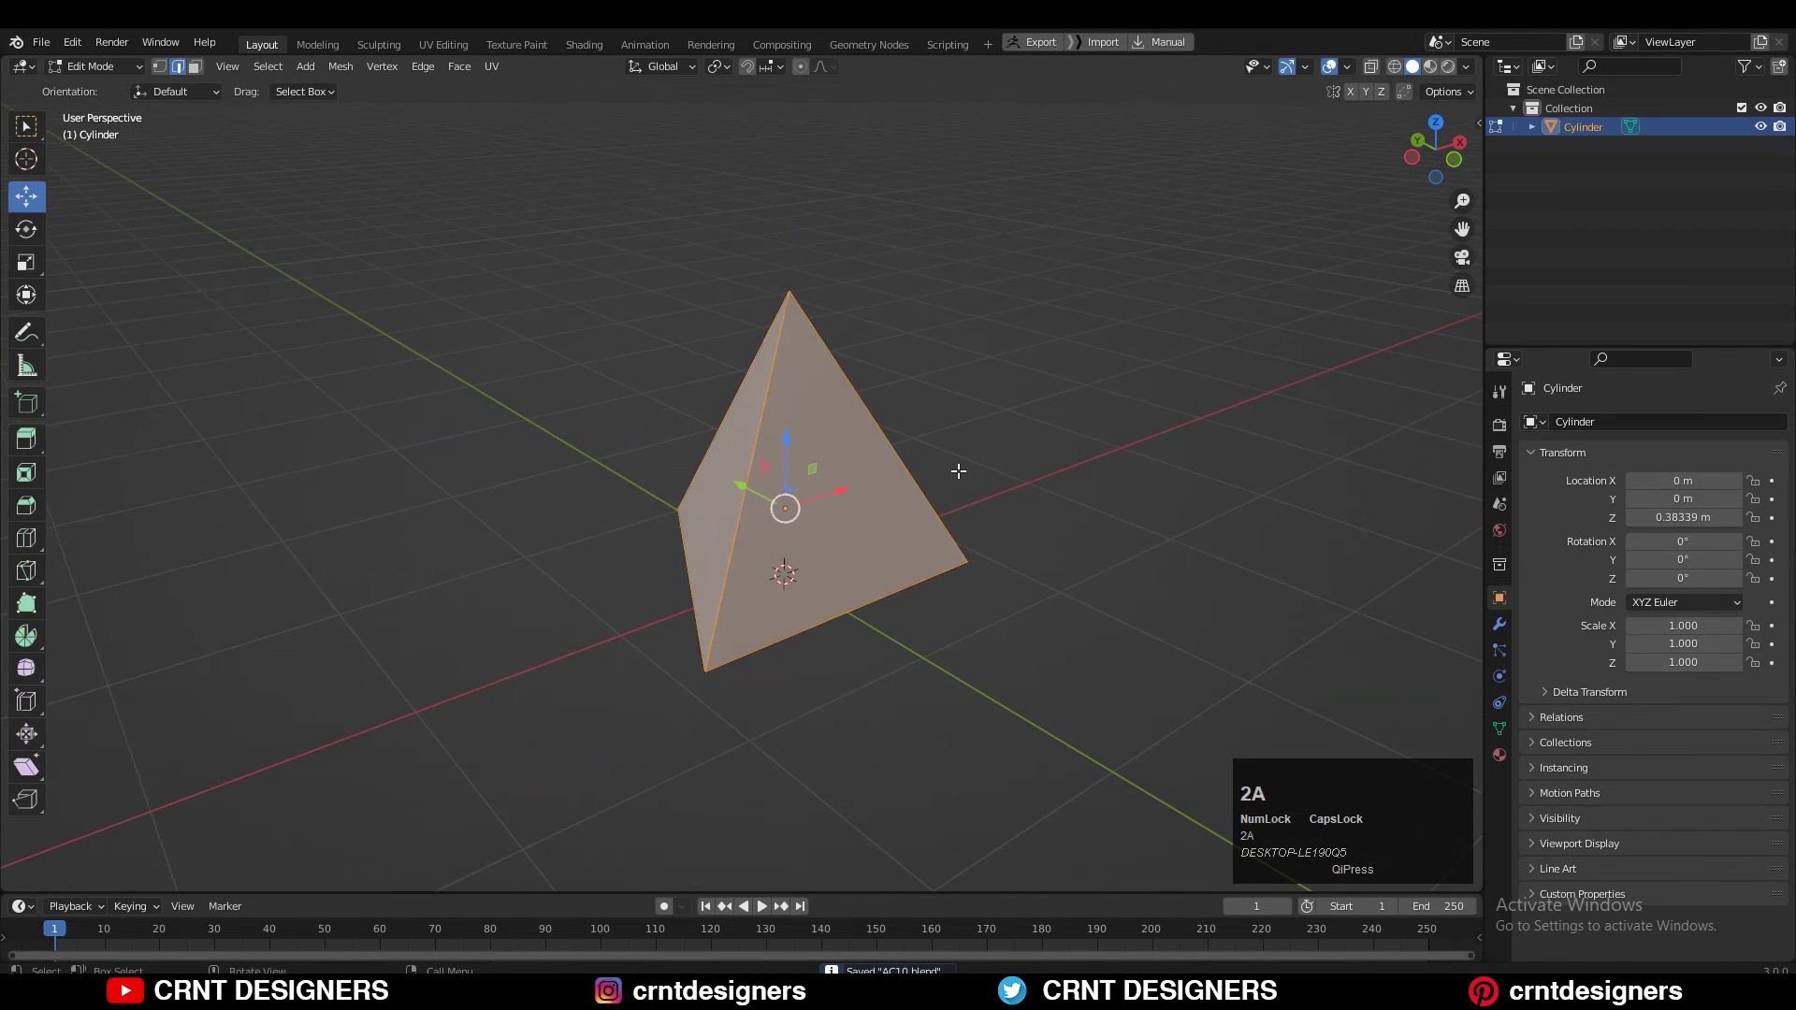
key("w")
middle_click_drag(945, 488, 900, 527)
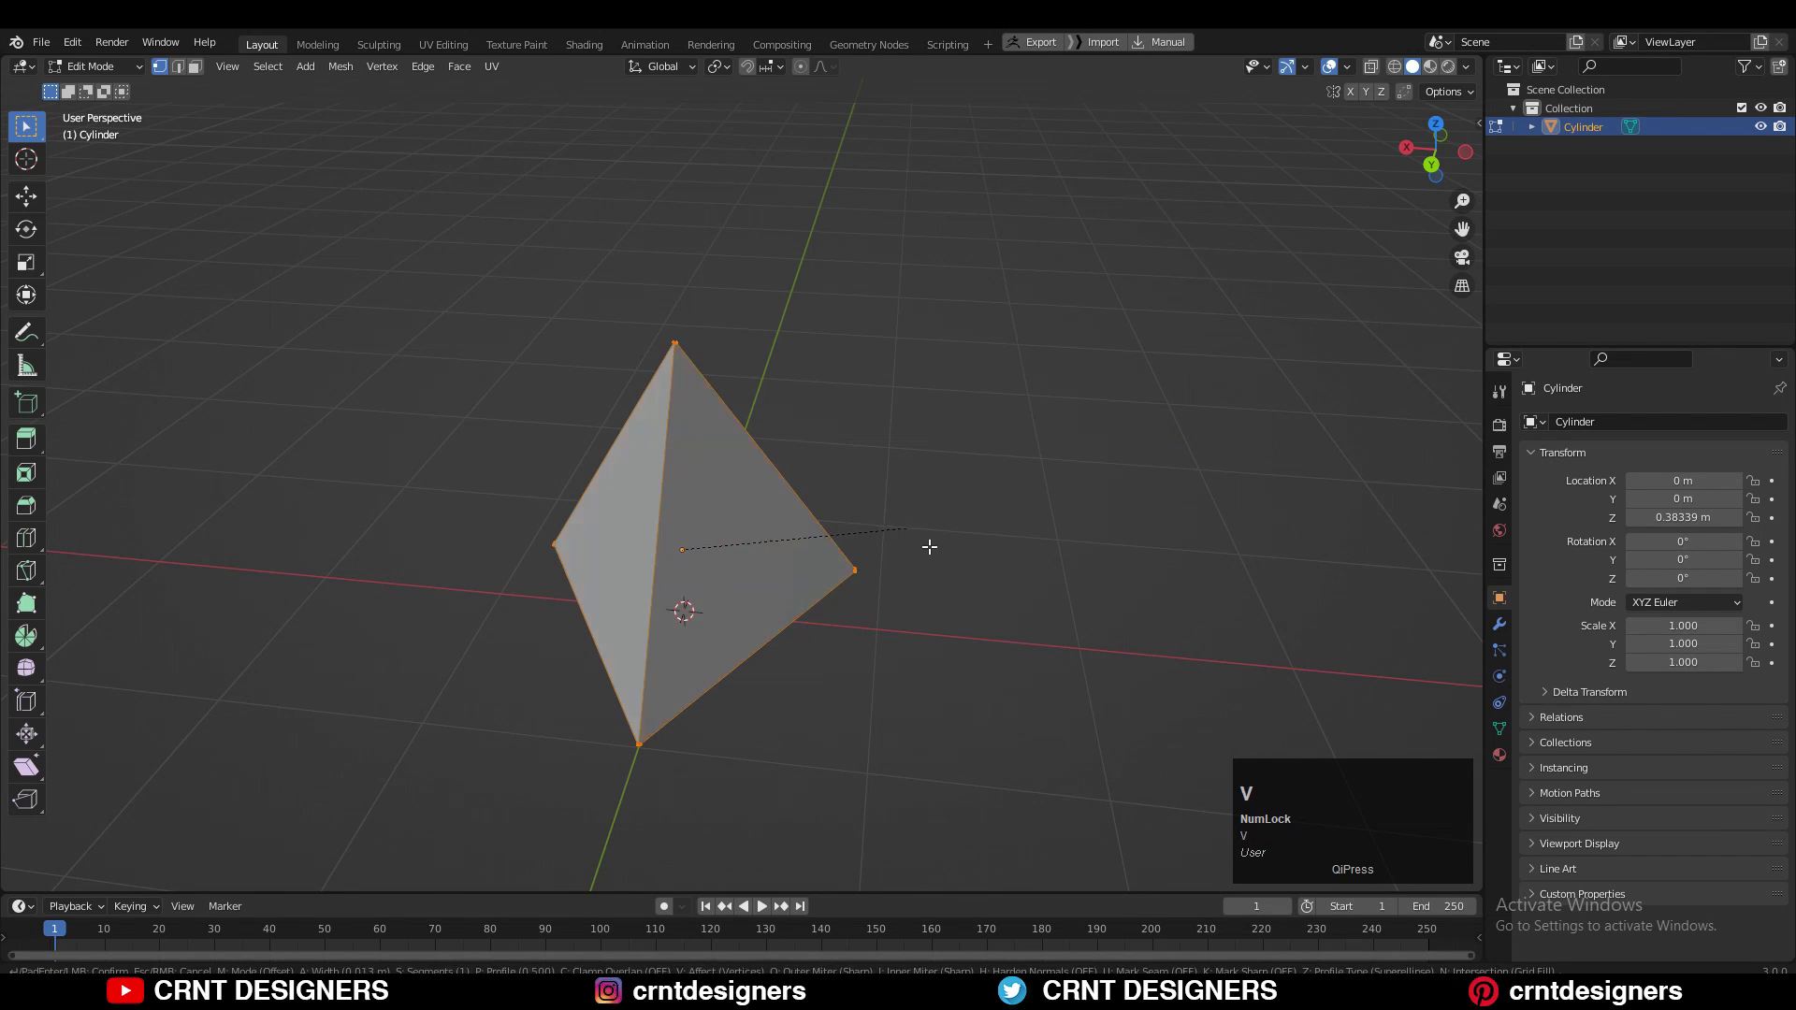
left_click(1003, 580)
middle_click_drag(1003, 579, 780, 581)
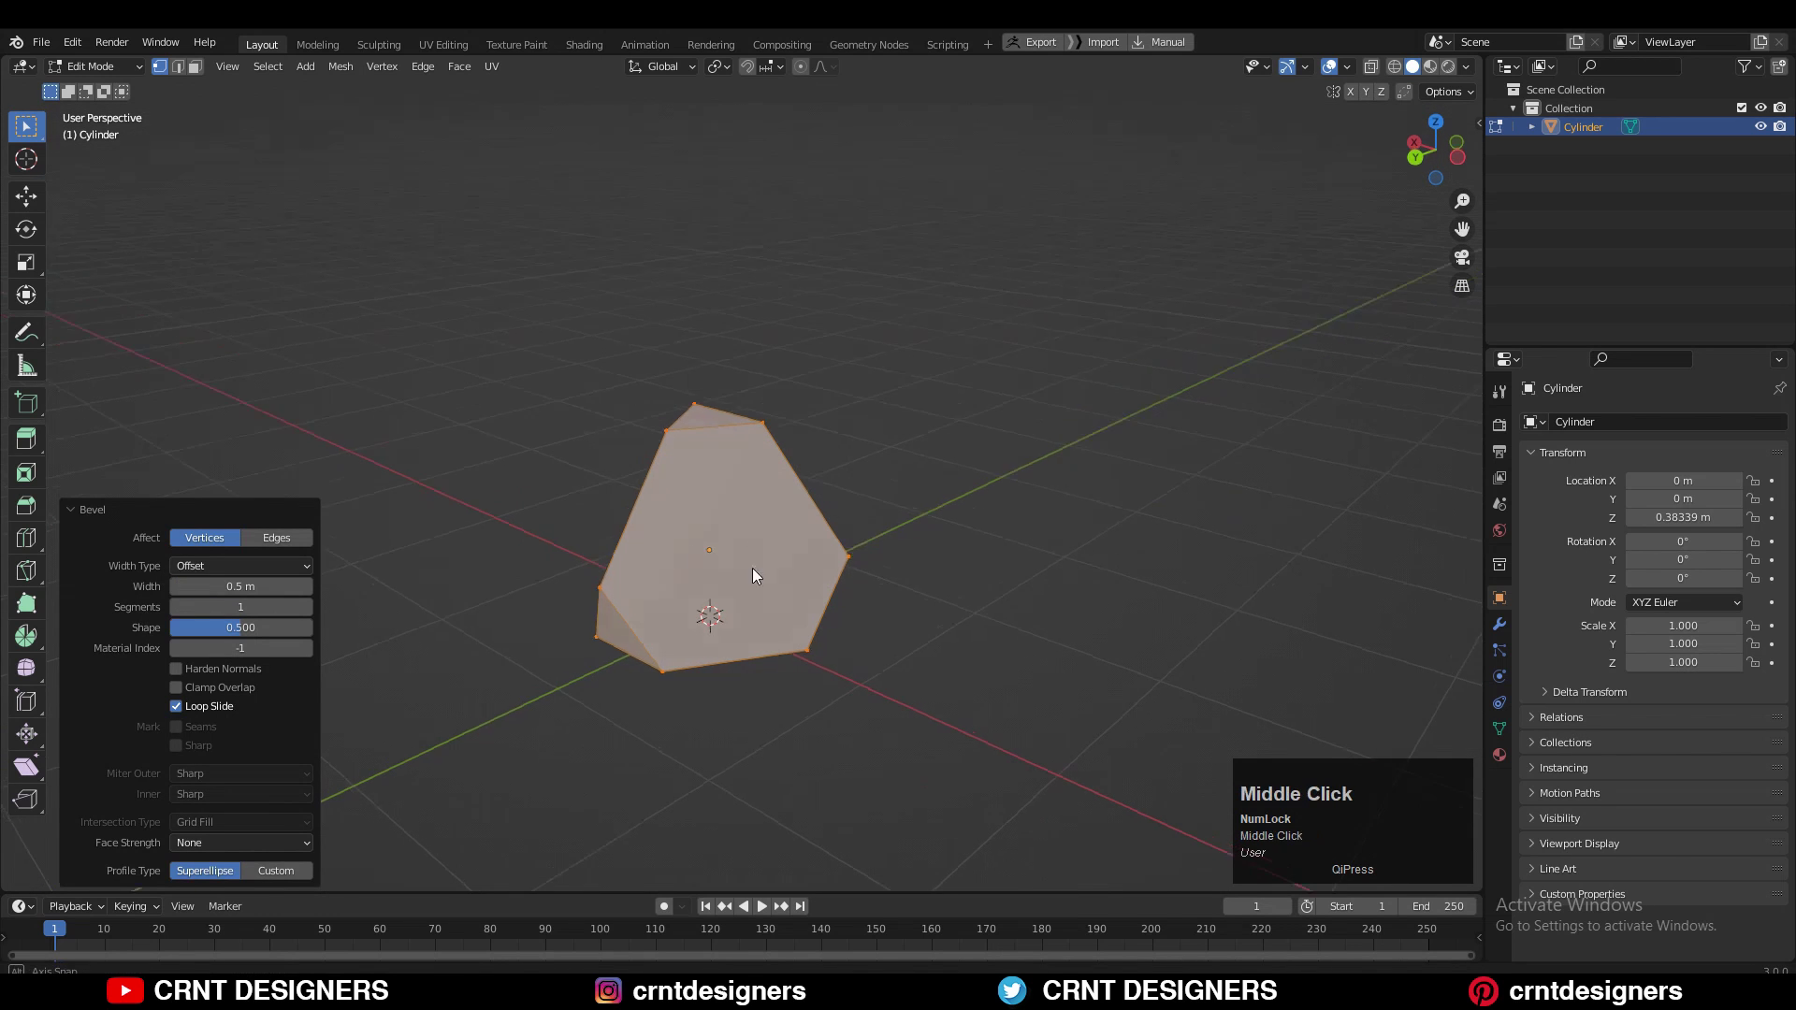
- Select the long edges running between the cut corners and bevel them with one segment
middle_click_drag(774, 590, 678, 519)
key("2")
left_click(675, 518)
left_click(793, 468, "shift")
left_click(766, 636, "shift")
middle_click_drag(766, 636, 643, 823)
left_click(1442, 173)
scroll(904, 194, "up", 2)
middle_click_drag(1104, 183, 889, 515)
key("ctrl+b")
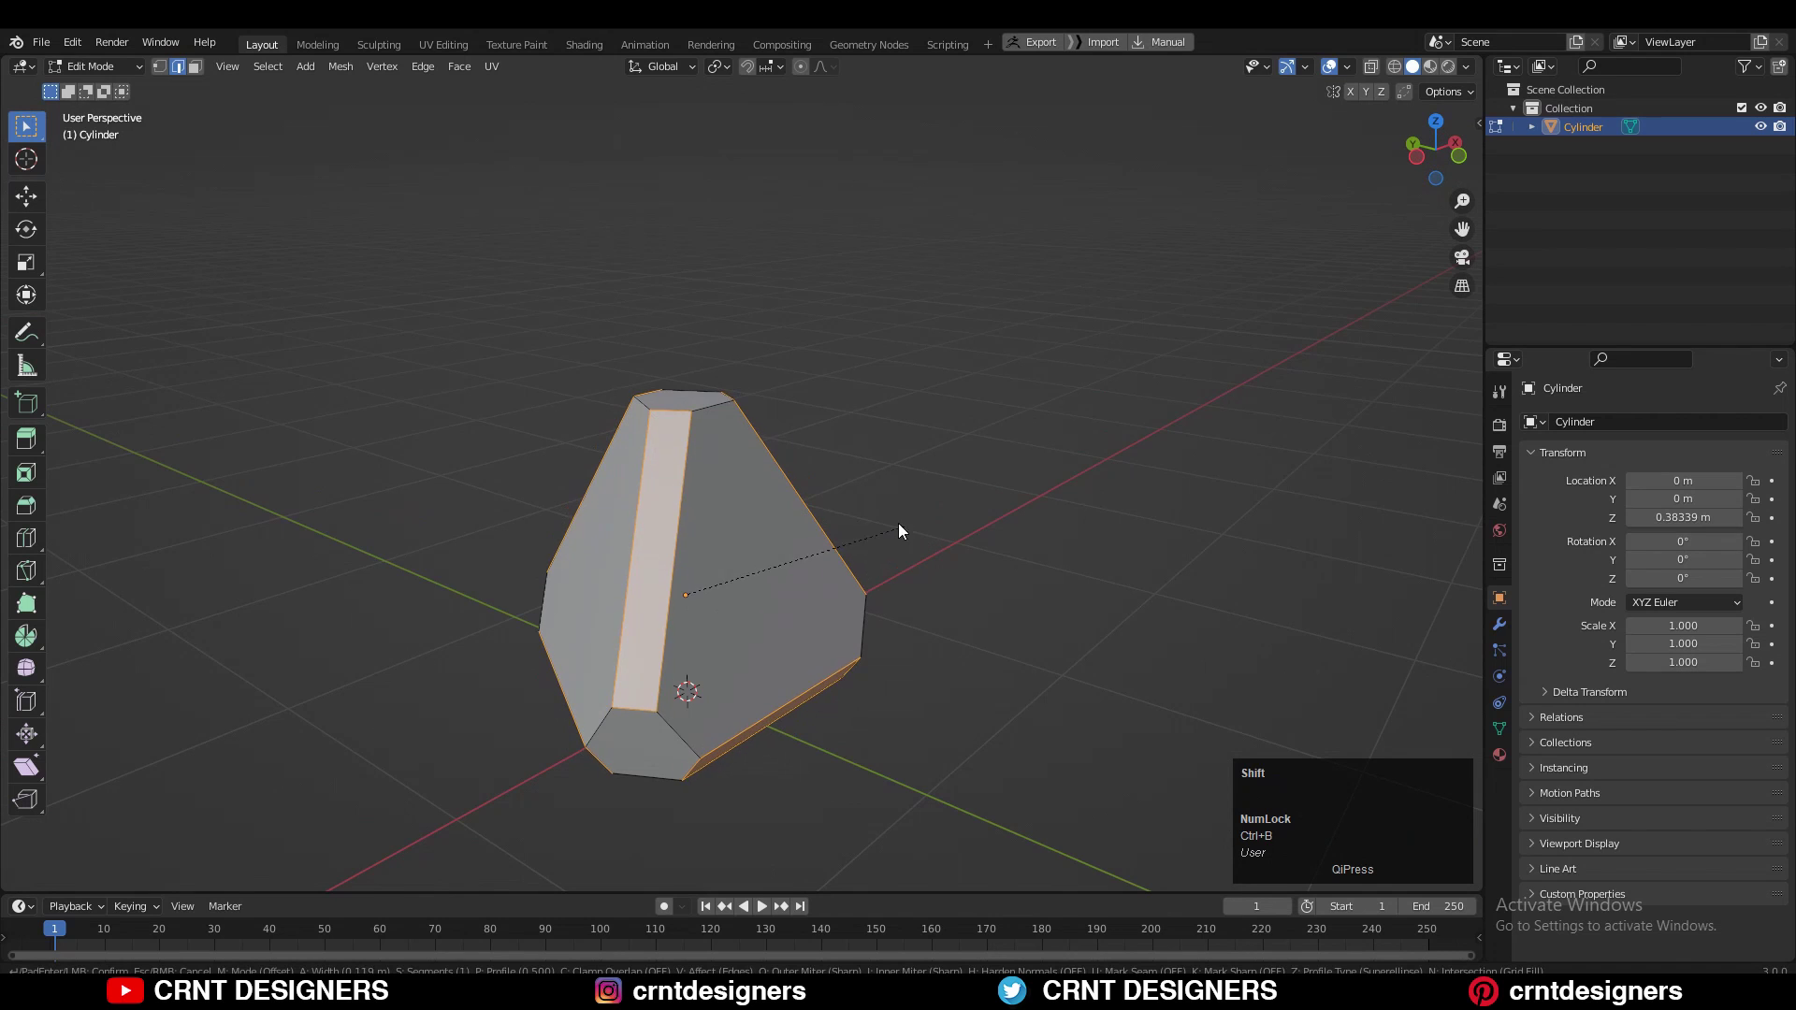
left_click(814, 520)
- Set the width of the long-edge bevel to 0.01 m
middle_click_drag(748, 510, 576, 524)
left_click(193, 587)
left_click_drag(192, 587, 248, 582)
type("1")
left_click(136, 609)
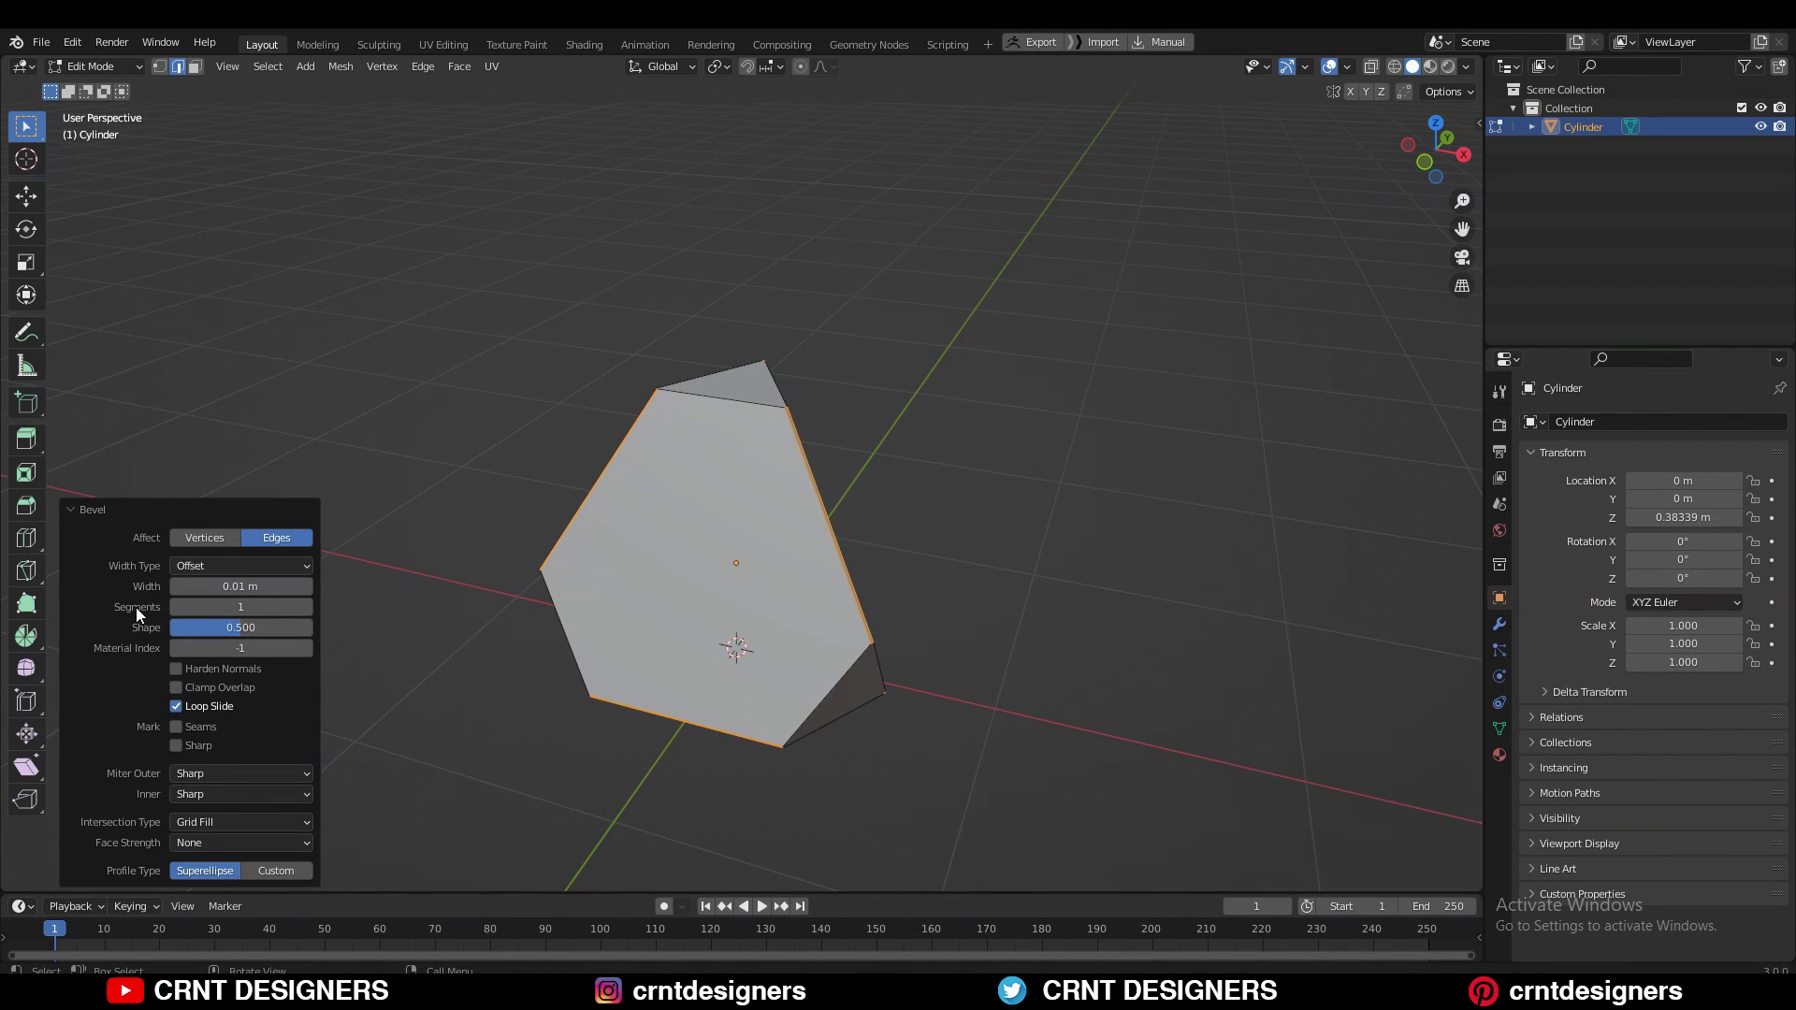
- Select the short edges where the bevelled strips meet the corner faces and bevel them with one segment
middle_click_drag(842, 486, 1001, 64)
left_click(839, 522, "shift")
left_click(838, 517, "shift")
scroll(655, 299, "up", 2)
left_click(615, 299, "shift")
middle_click_drag(615, 299, 926, 496)
middle_click_drag(926, 496, 939, 452, "shift")
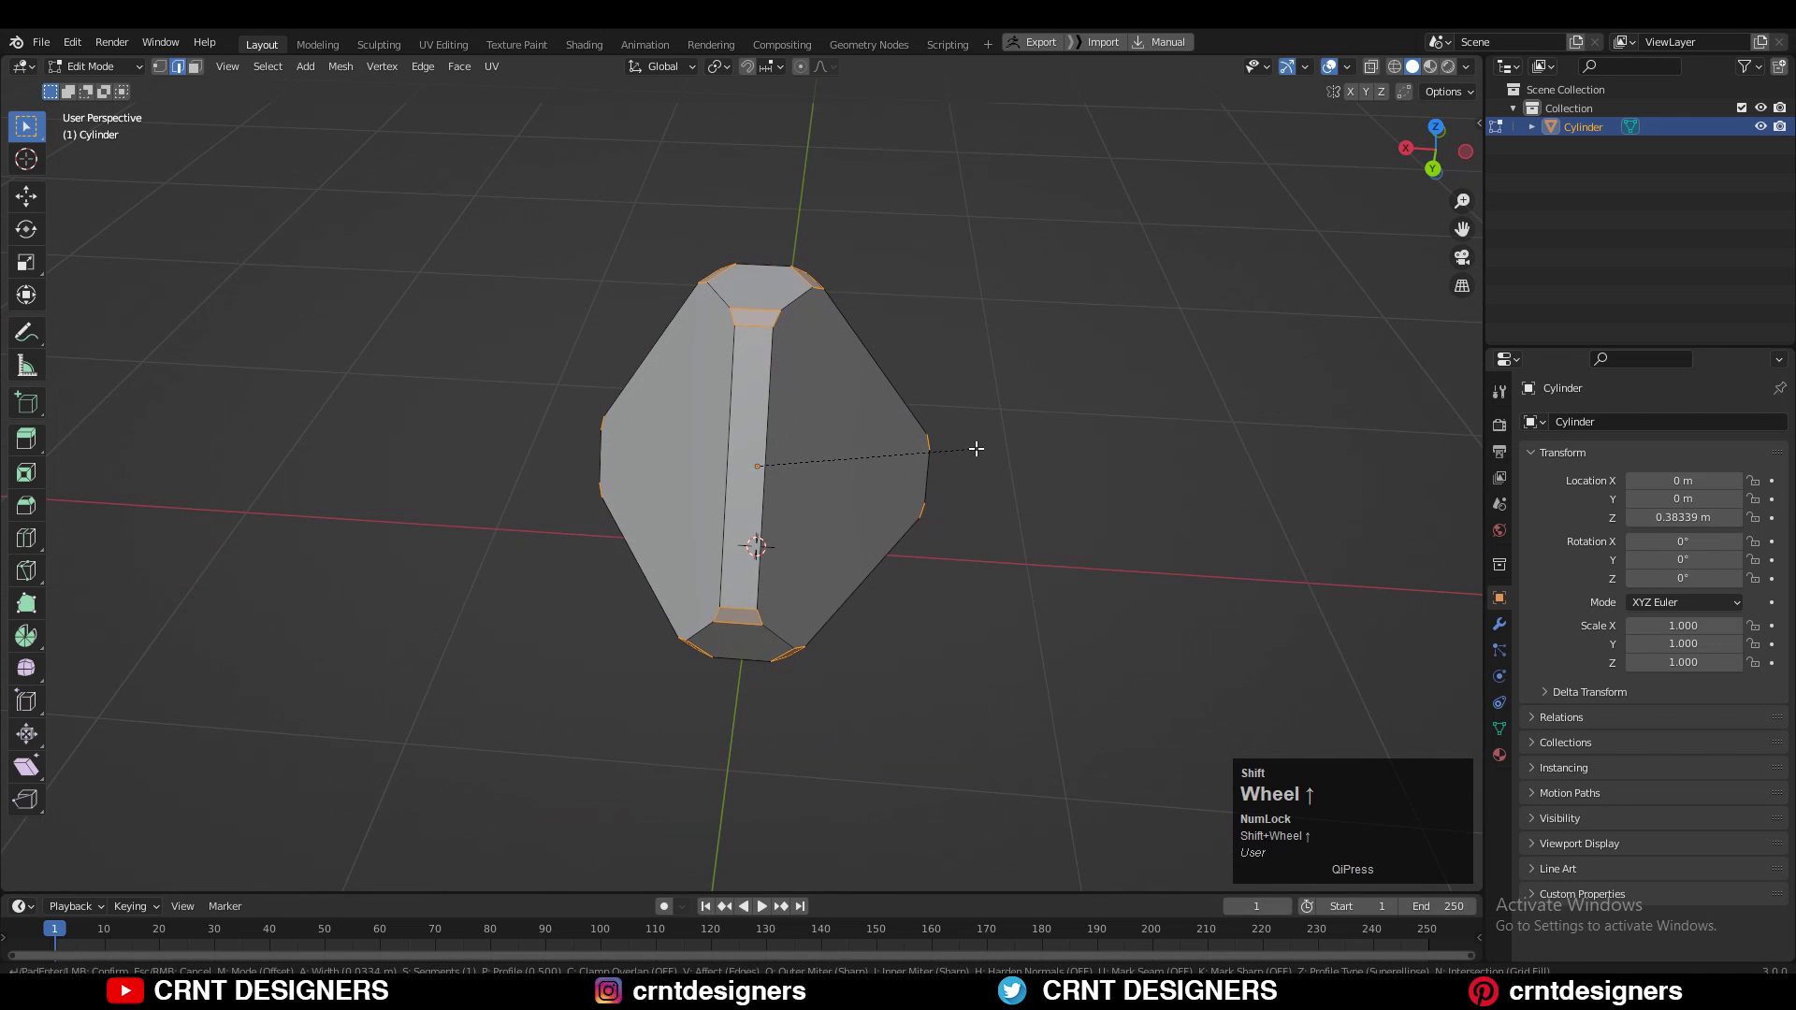
left_click(985, 453)
- Select the large side faces of the solid and inset them with a thickness of 0.03 m
mouse_move(986, 453)
middle_mouse_down()
mouse_move(778, 609)
mouse_move(960, 363)
mouse_move(1119, 389)
mouse_move(814, 435)
mouse_move(991, 477)
middle_mouse_up()
key("3")
left_click(776, 459)
left_click(730, 538)
middle_click_drag(730, 538, 950, 723)
scroll(949, 723, "up", 3)
key("i")
left_click(1193, 614)
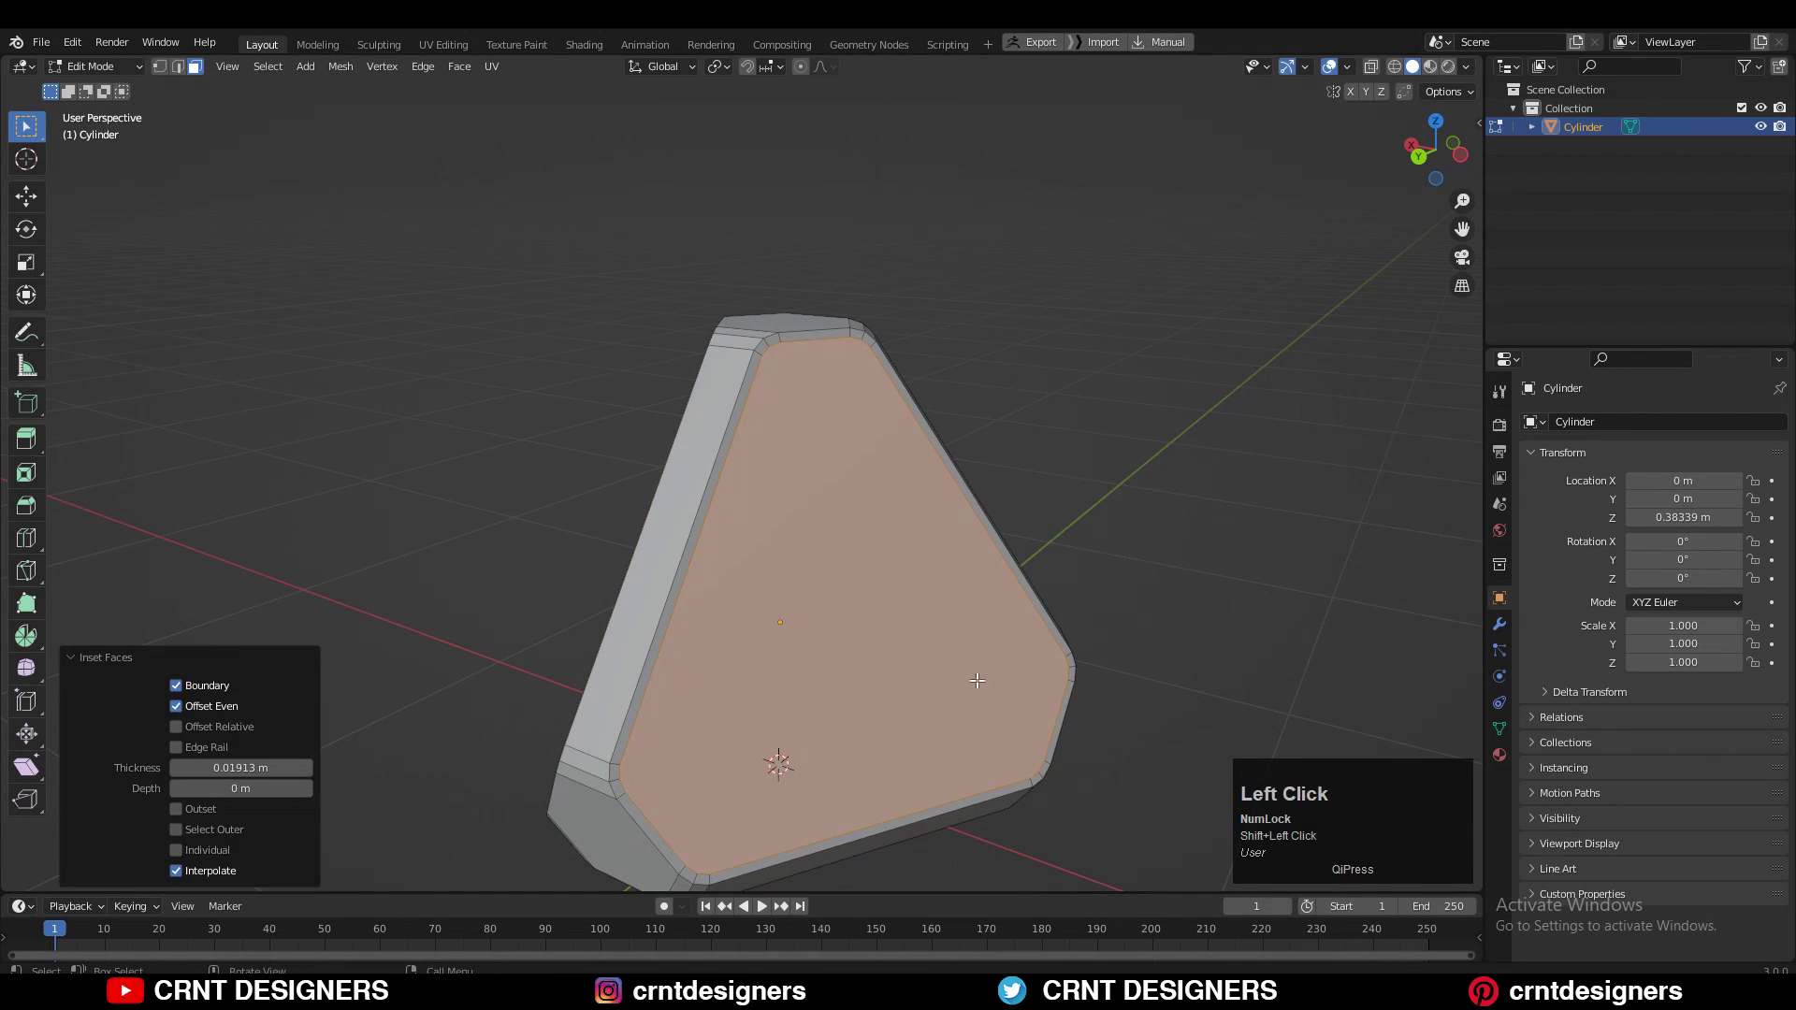
middle_click_drag(1193, 614, 1121, 485)
- Inset the large faces again by about 0.008 m and extrude them inward along their normals by about 0.046 m
key("i")
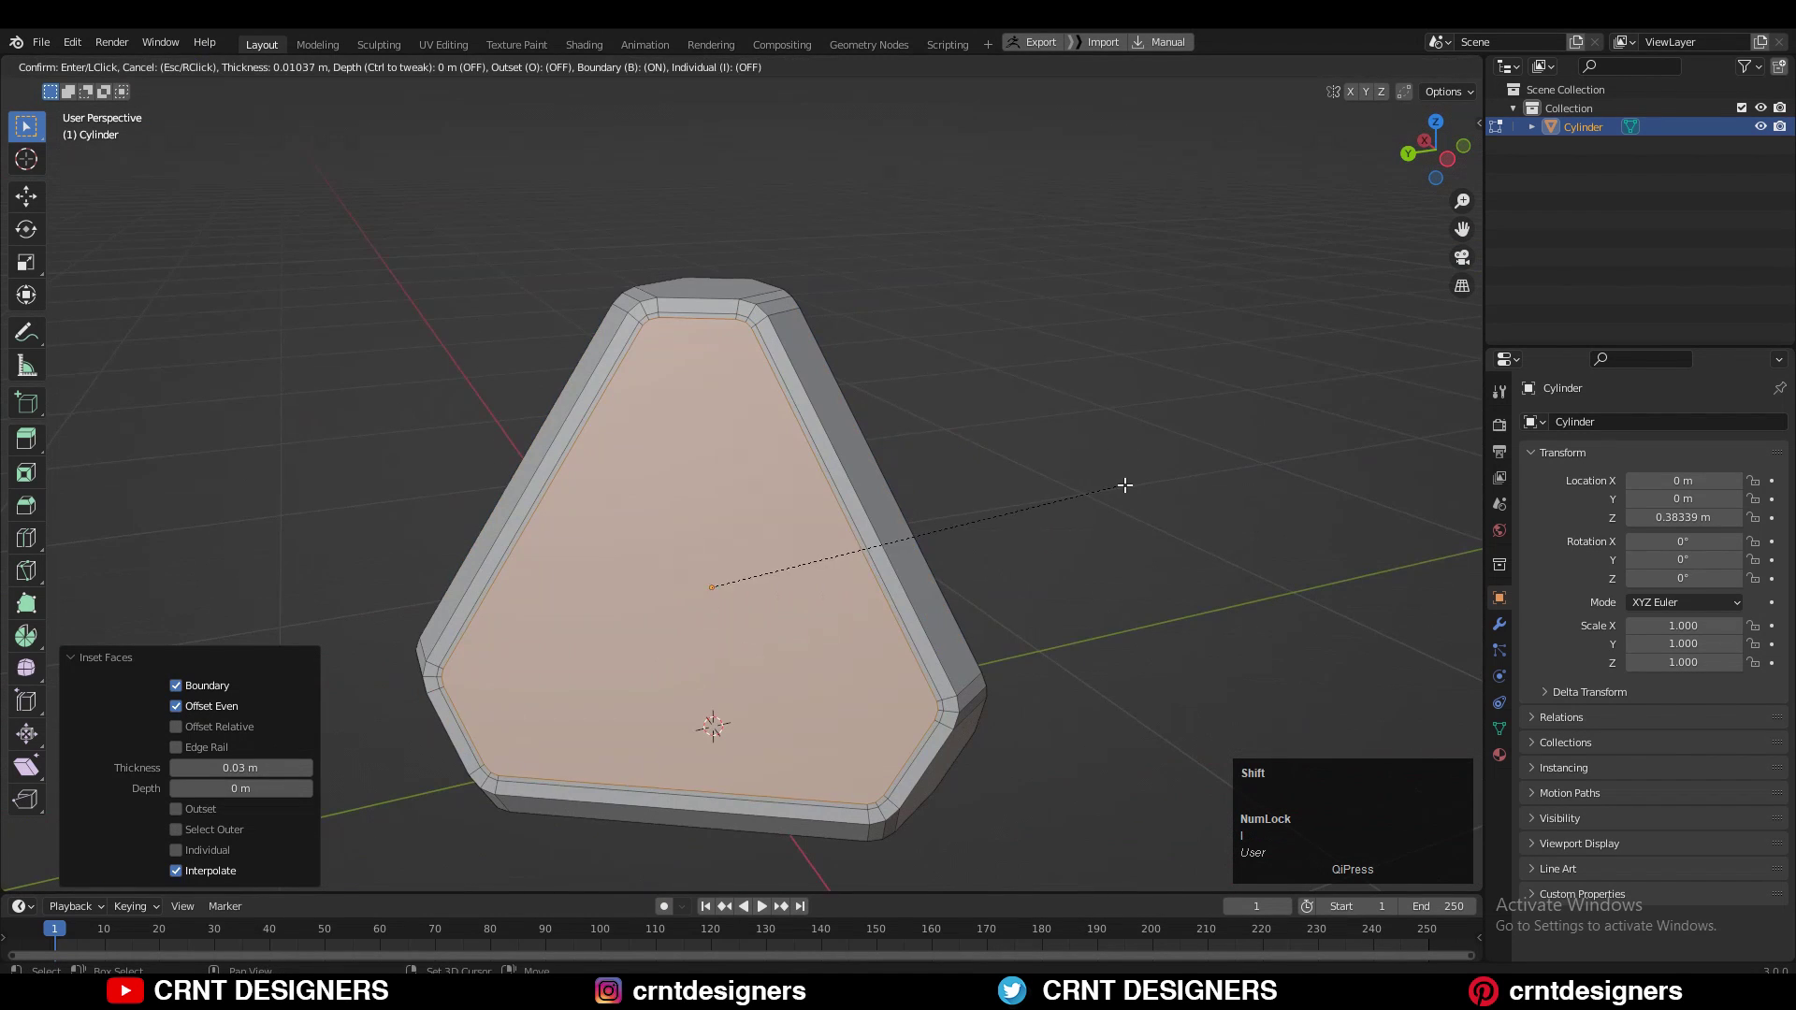
middle_click_drag(926, 558, 216, 517)
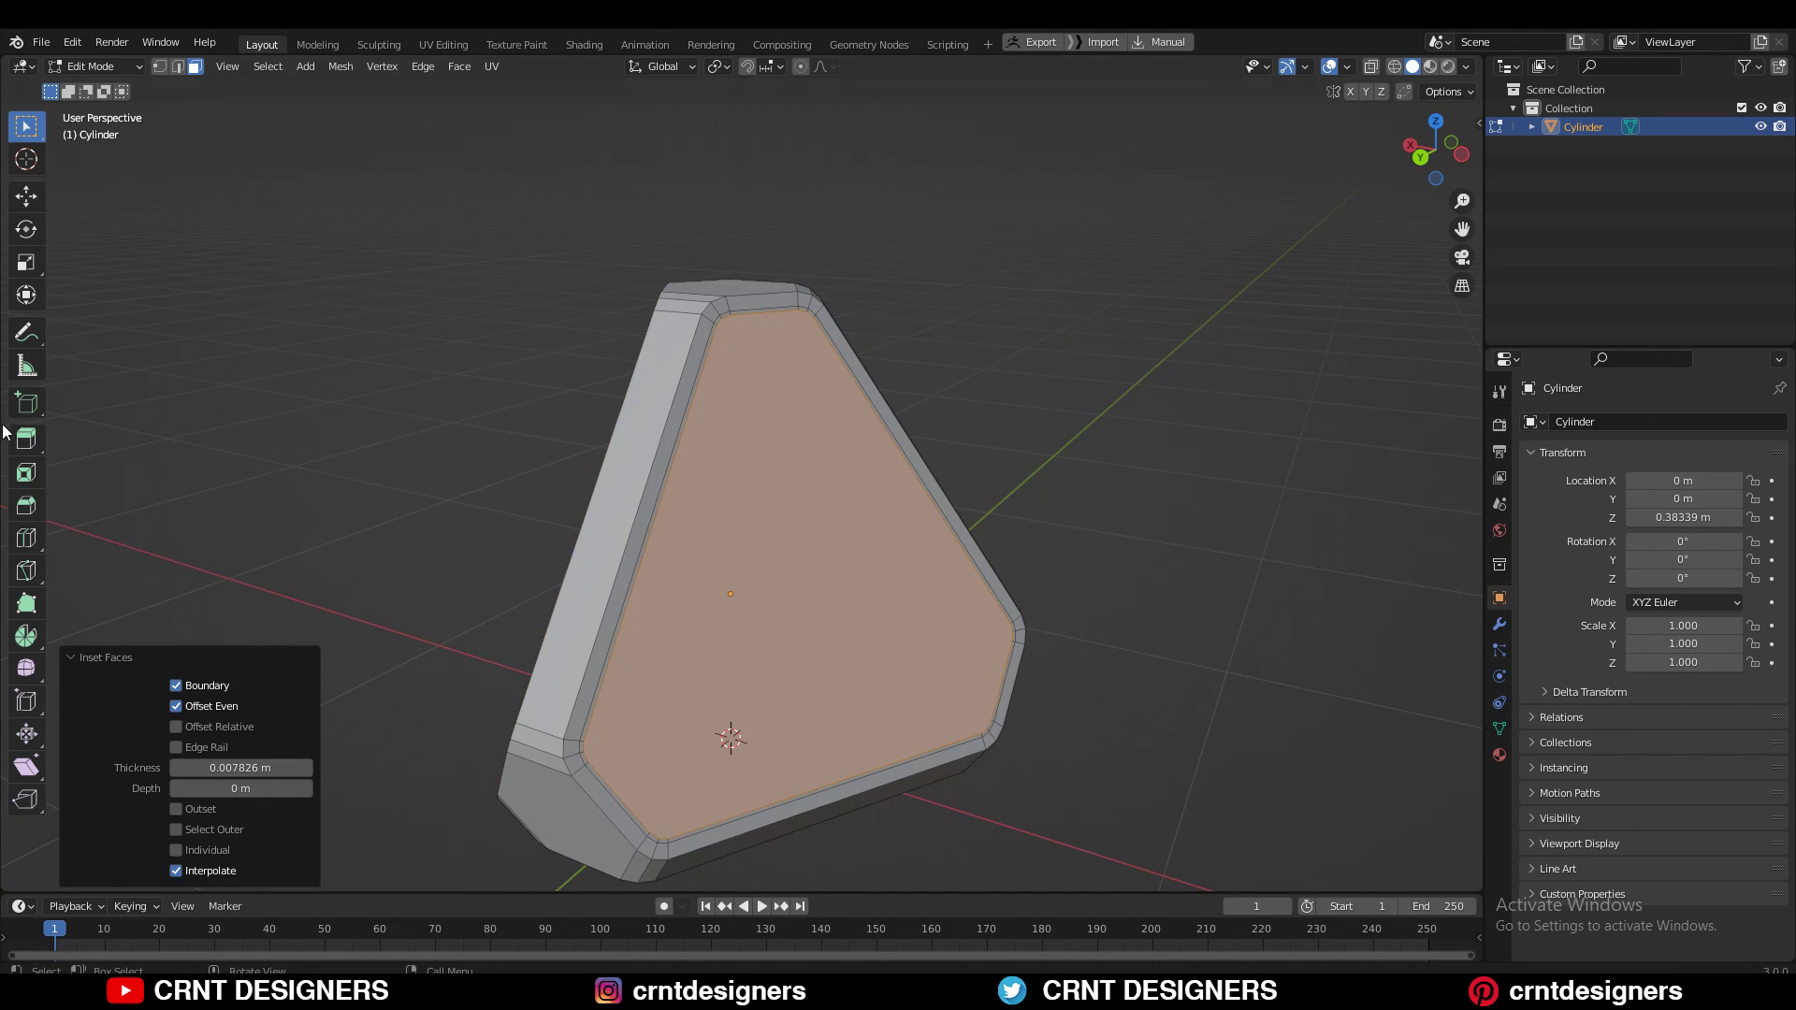
left_click_drag(33, 451, 133, 513)
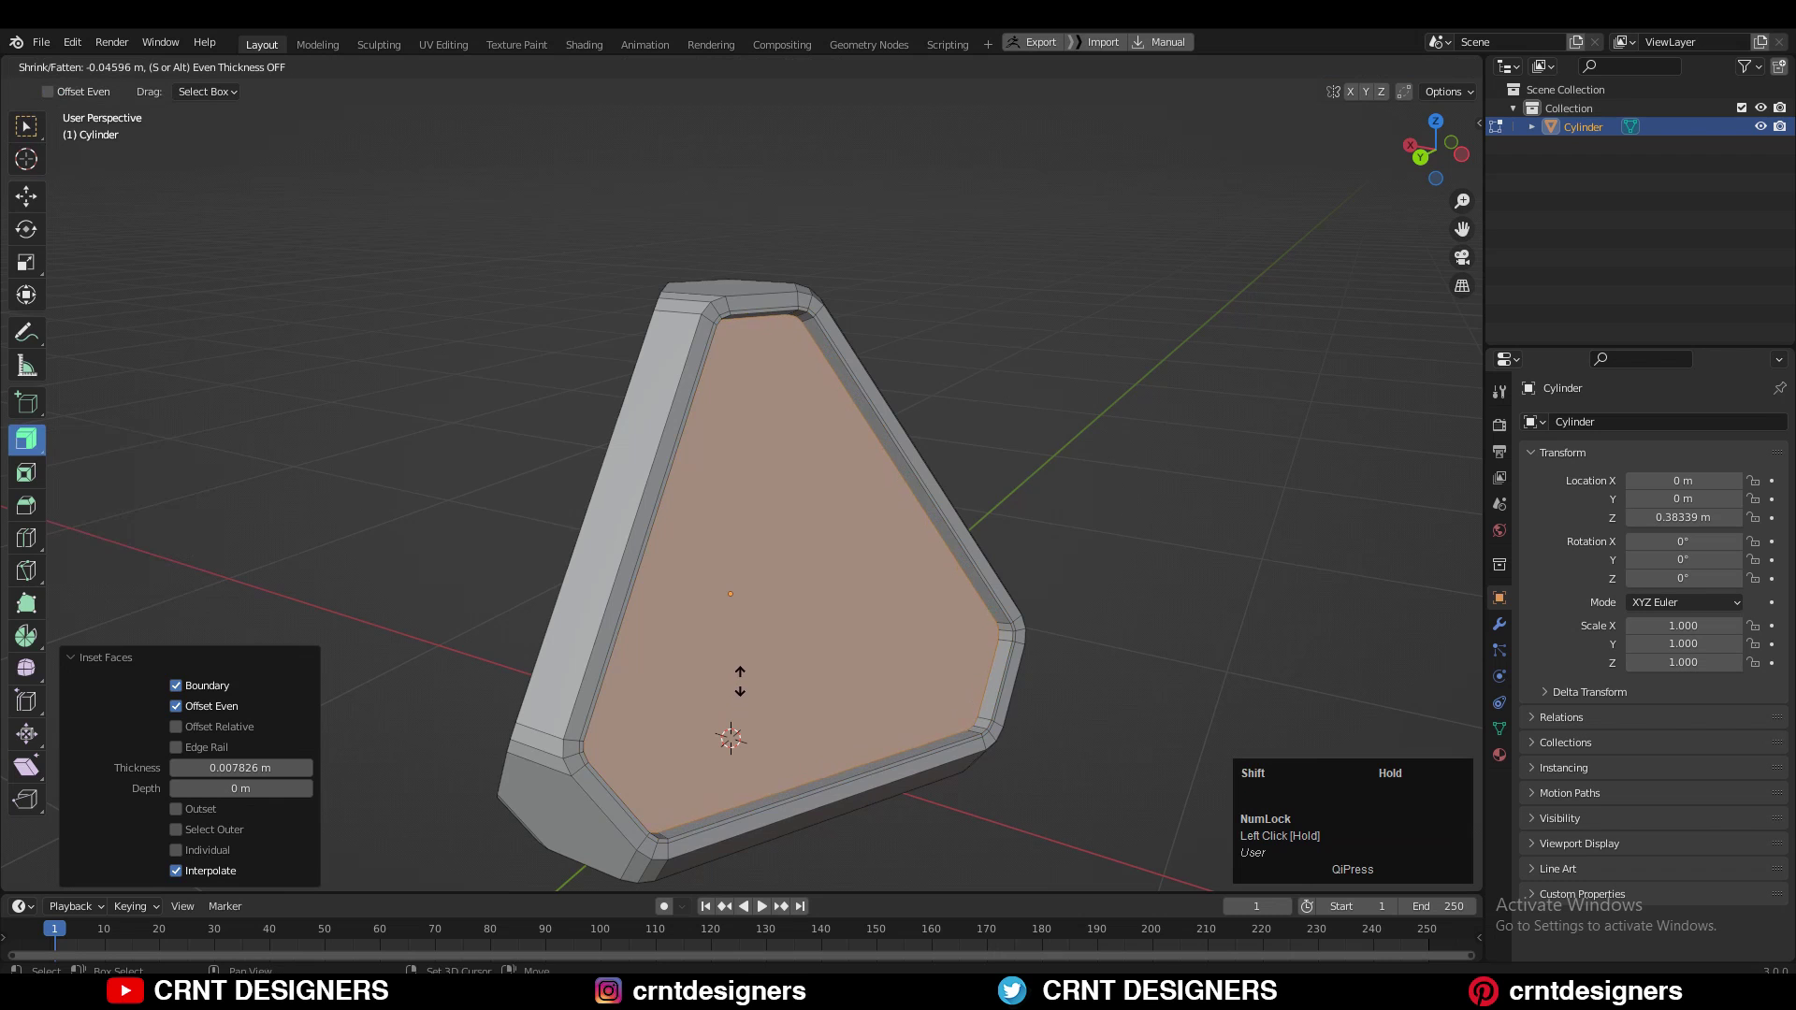
left_click_drag(747, 670, 748, 671)
middle_click_drag(747, 671, 797, 622)
- Select the outer rim edge loops of the recessed panels and bevel them about 0.007 m with two segments
key("2")
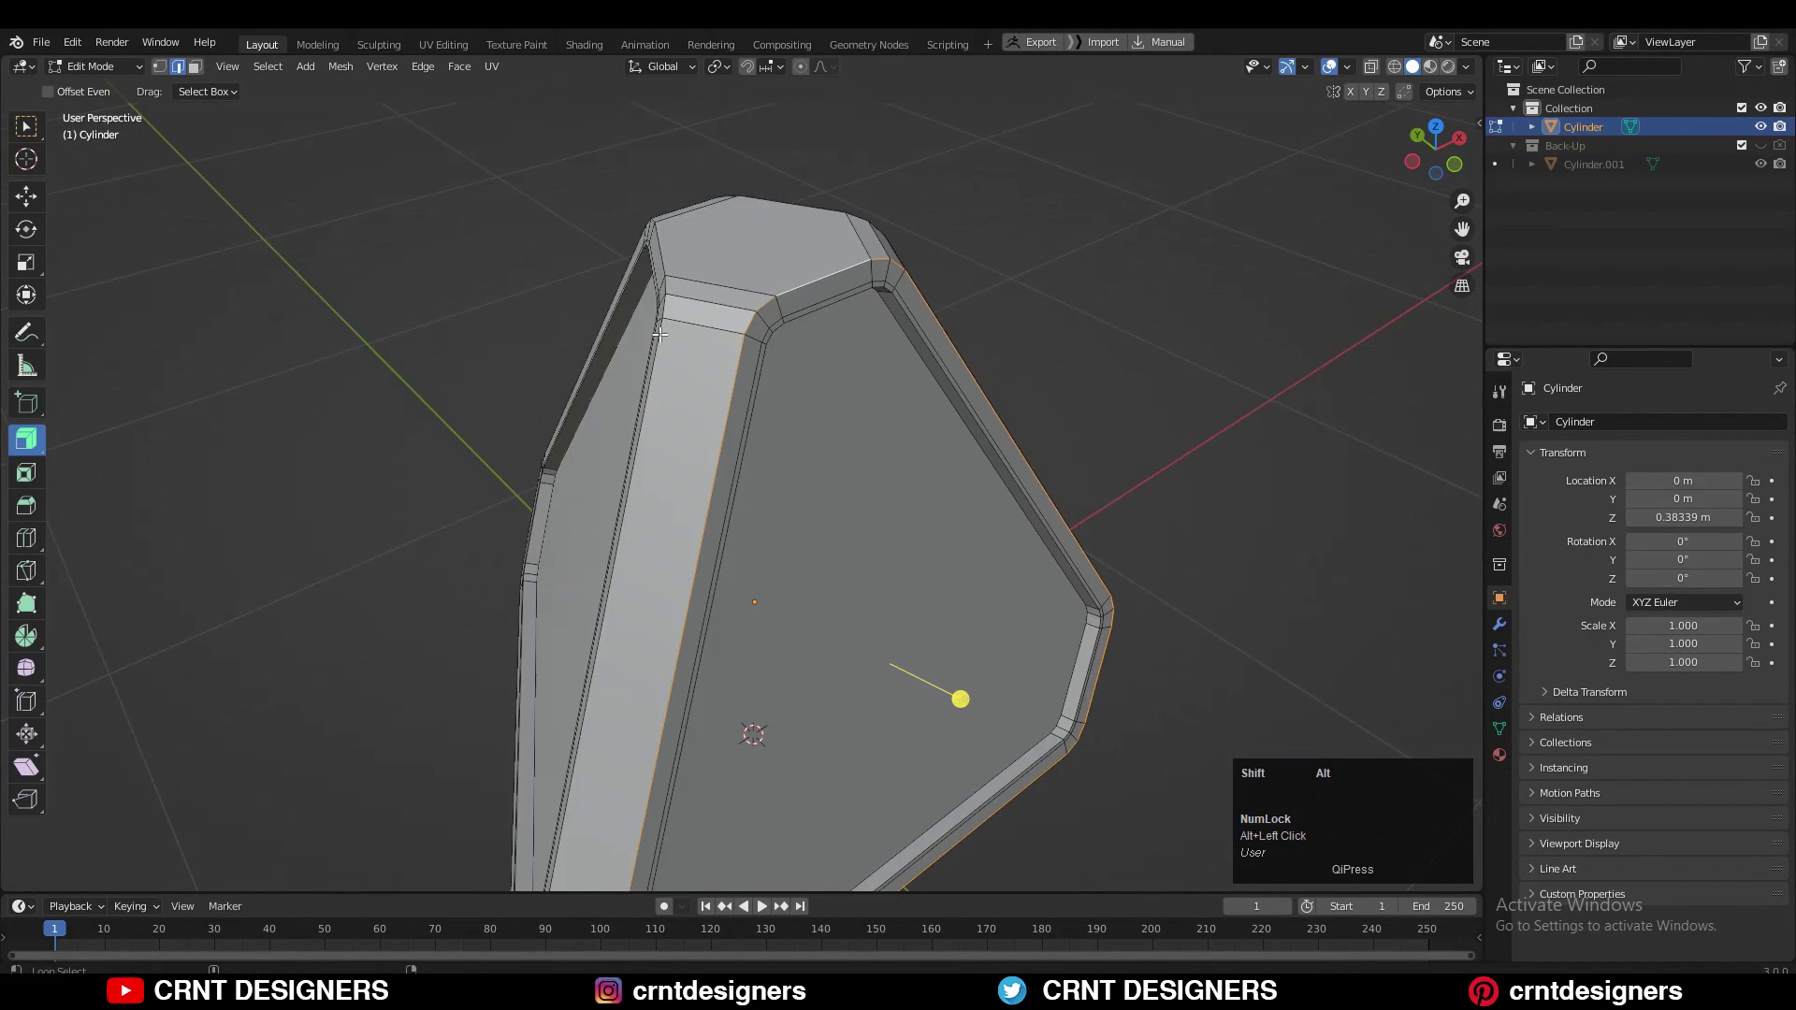
middle_click_drag(661, 333, 749, 411)
scroll(921, 400, "up", 4)
key("shift")
left_click(959, 402)
scroll(962, 405, "down", 5)
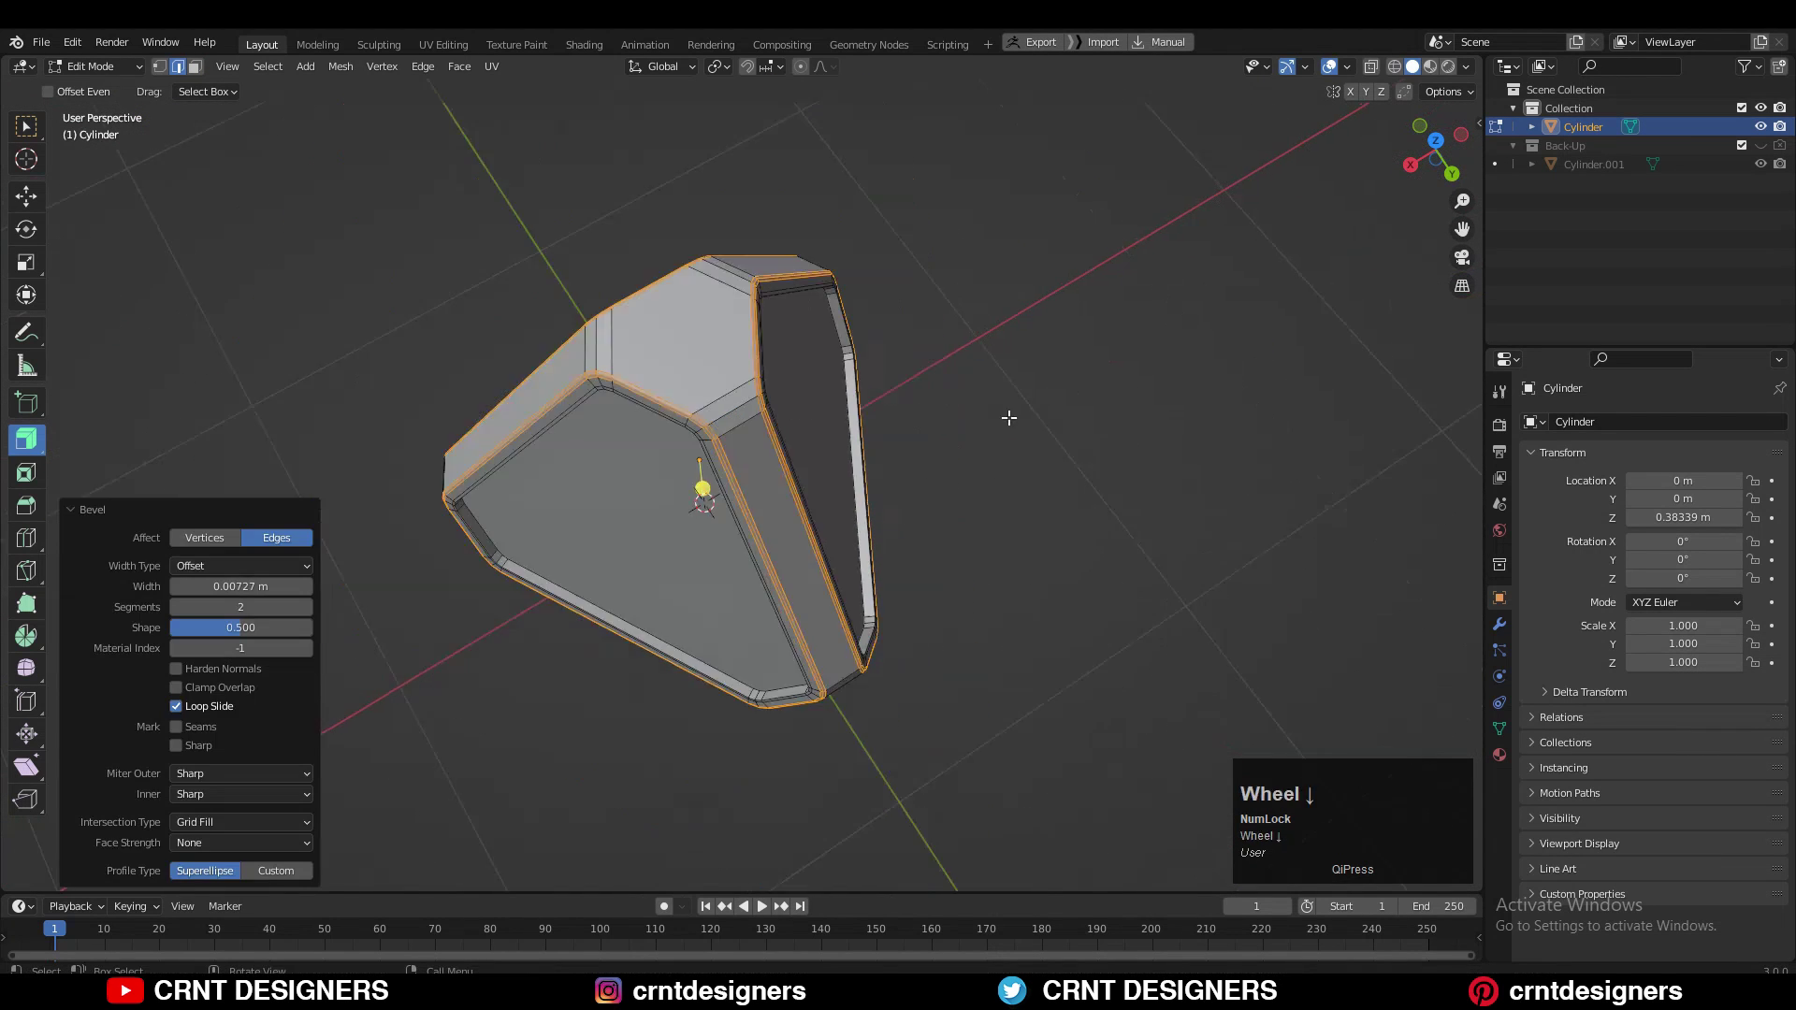
- Add a centred loop cut along the strip between two recessed panels
middle_click_drag(962, 405, 914, 337)
scroll(925, 582, "up", 4)
scroll(976, 434, "up", 4)
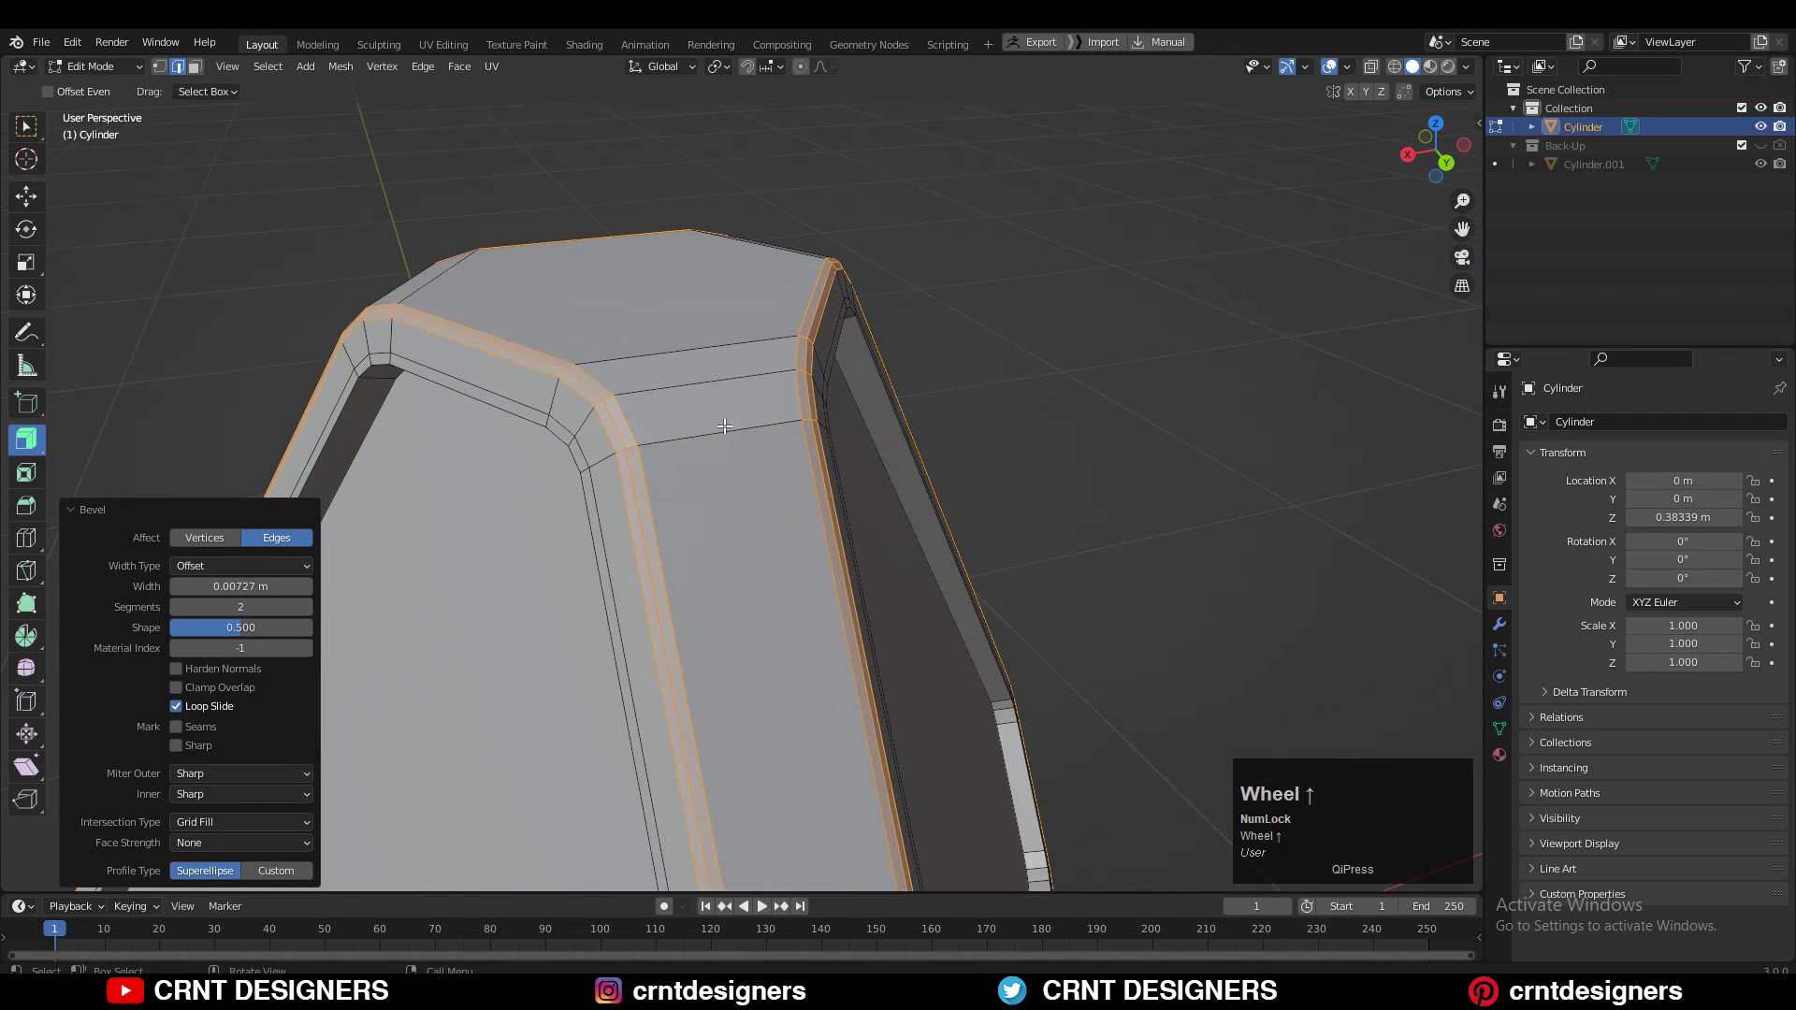
left_click(531, 575)
scroll(532, 574, "down", 4)
middle_click_drag(532, 575, 711, 622)
key("ctrl+r")
left_click(851, 488)
right_click(851, 488)
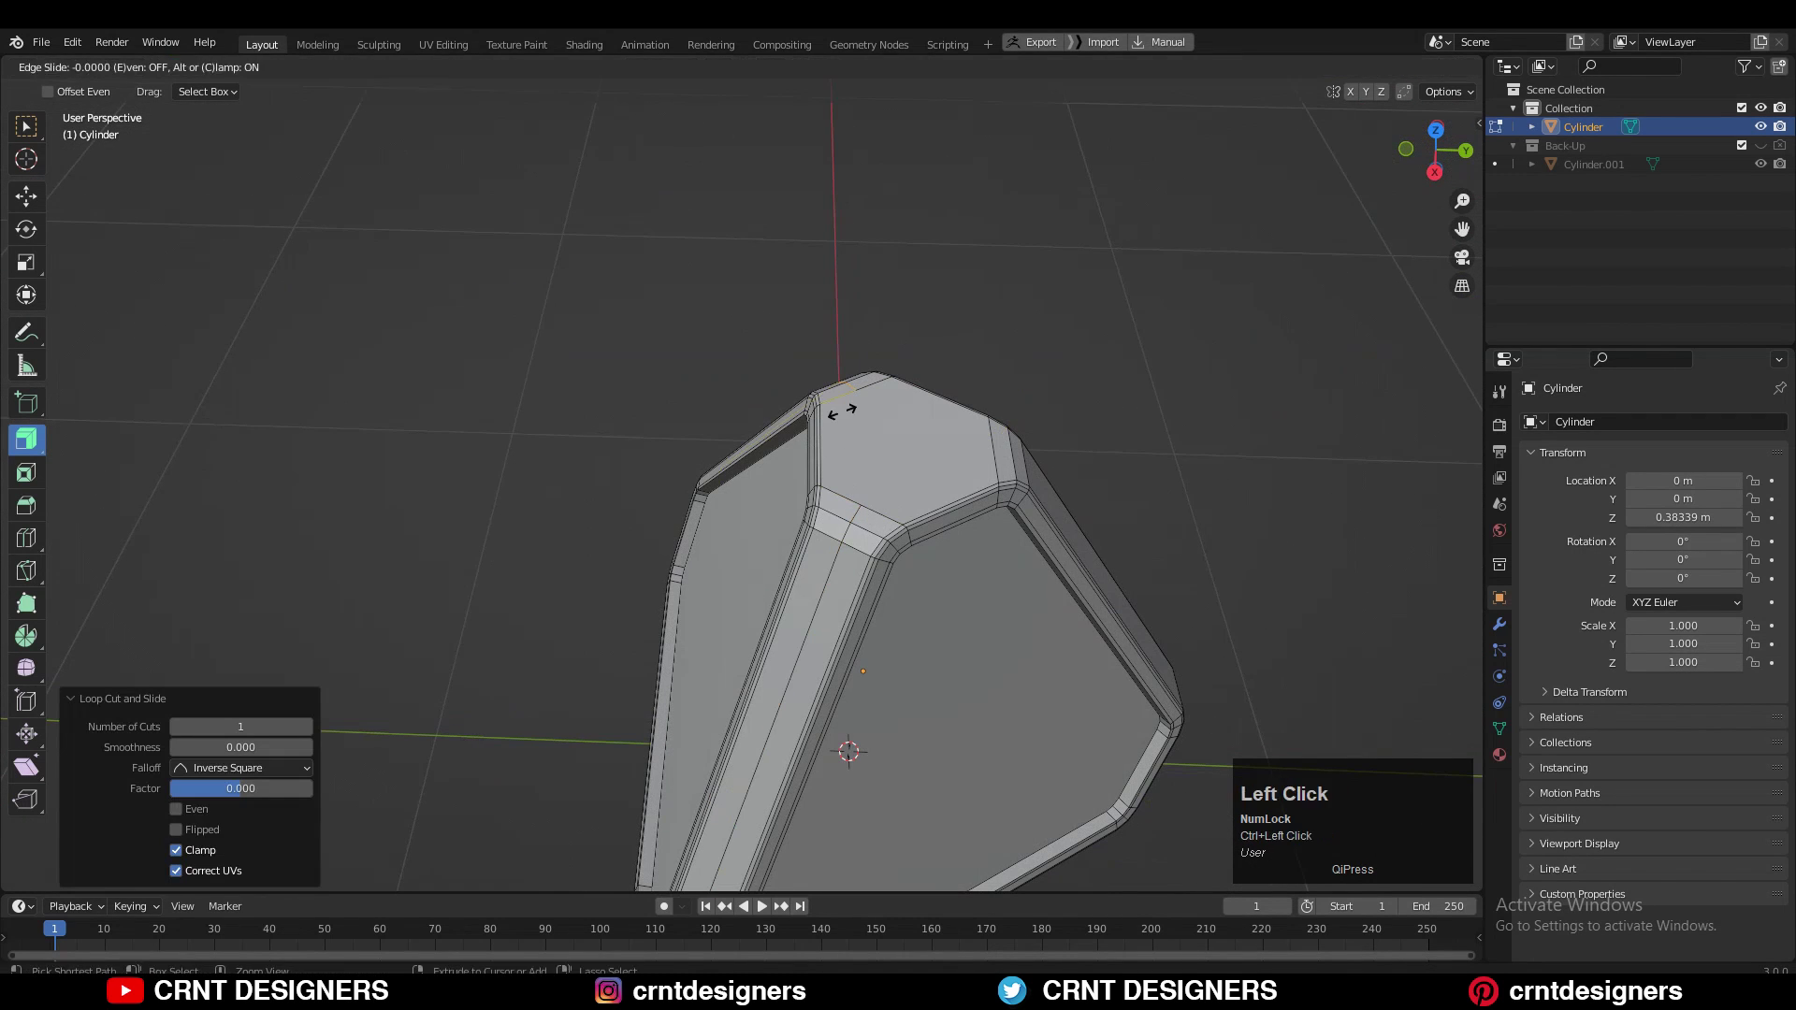
- Add centred loop cuts along the remaining strips between the recessed panels
middle_click_drag(990, 450, 501, 609)
key("ctrl+r")
key("ctrl+r")
left_click(1076, 582)
right_click(1076, 582)
scroll(1057, 542, "down", 5)
- In top view, connect the three strip-midpoint vertices of the top corner face into a triangle
middle_click_drag(1038, 467, 971, 369)
scroll(972, 369, "up", 5)
scroll(665, 426, "up", 3)
left_click(707, 261)
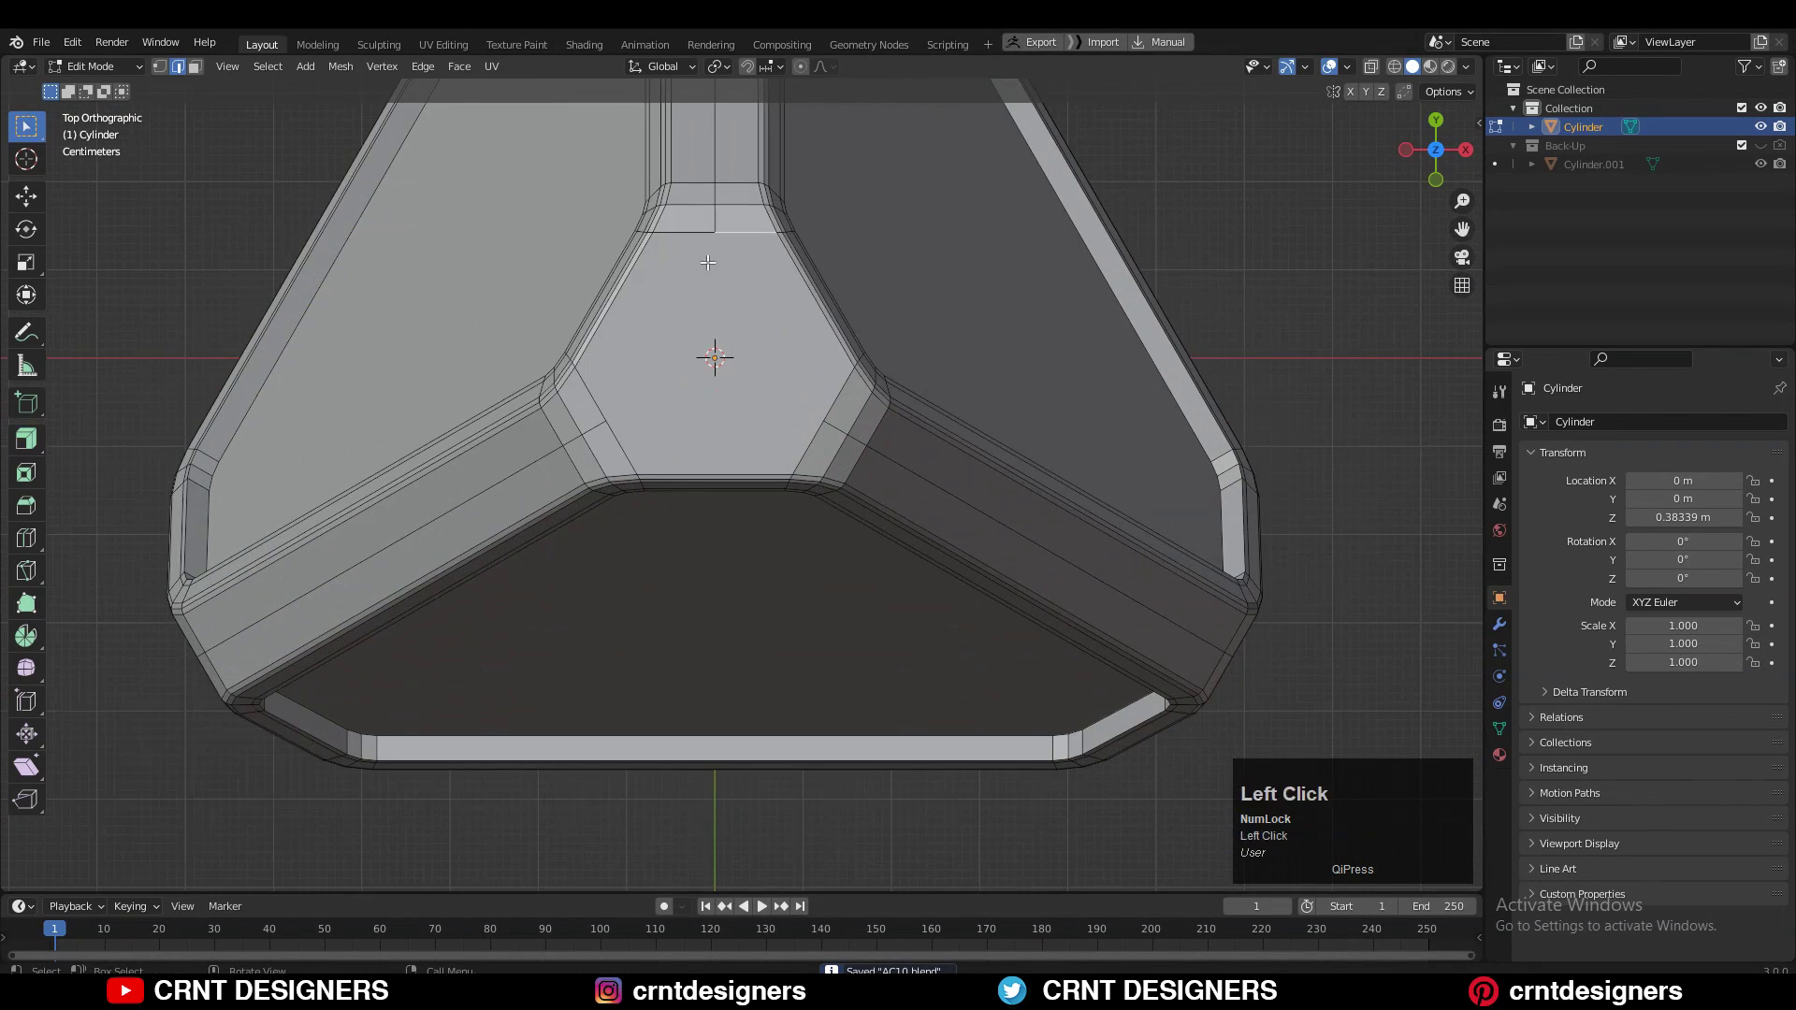
right_click(796, 360)
left_click(787, 354)
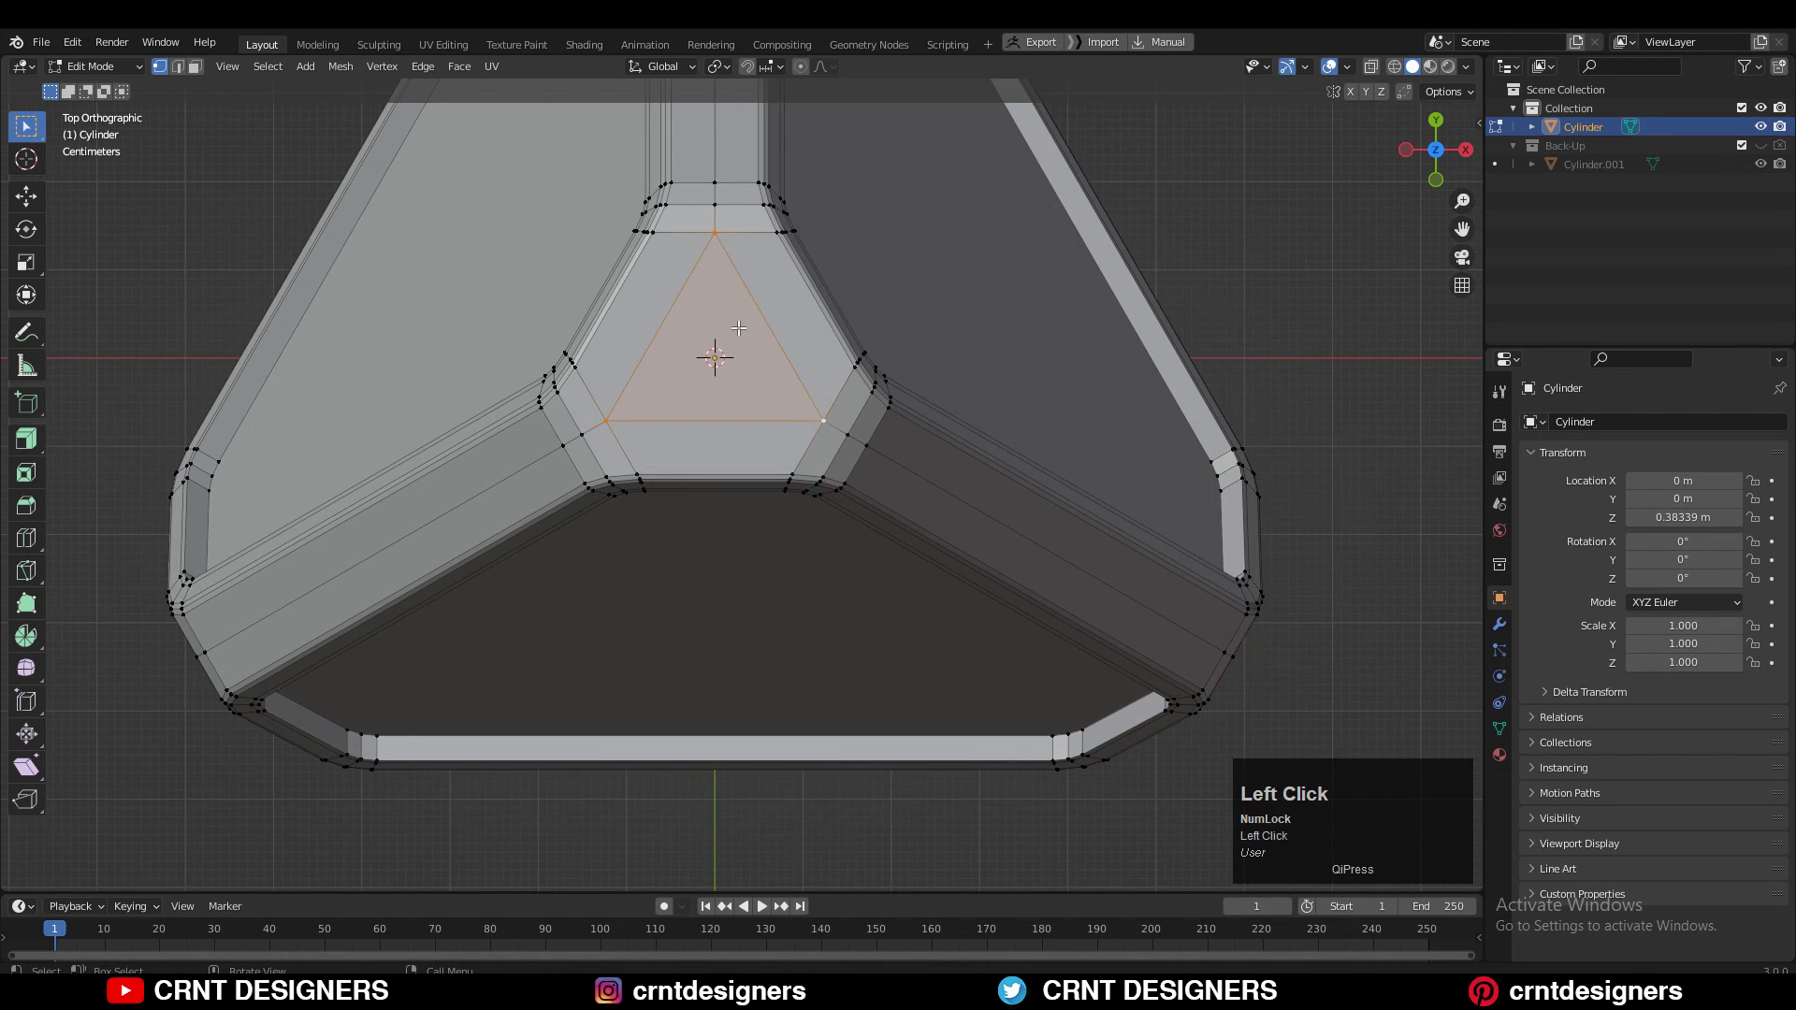
- Inset the top triangle by about 0.02 m and merge the inner face at its centre
left_click(1034, 361)
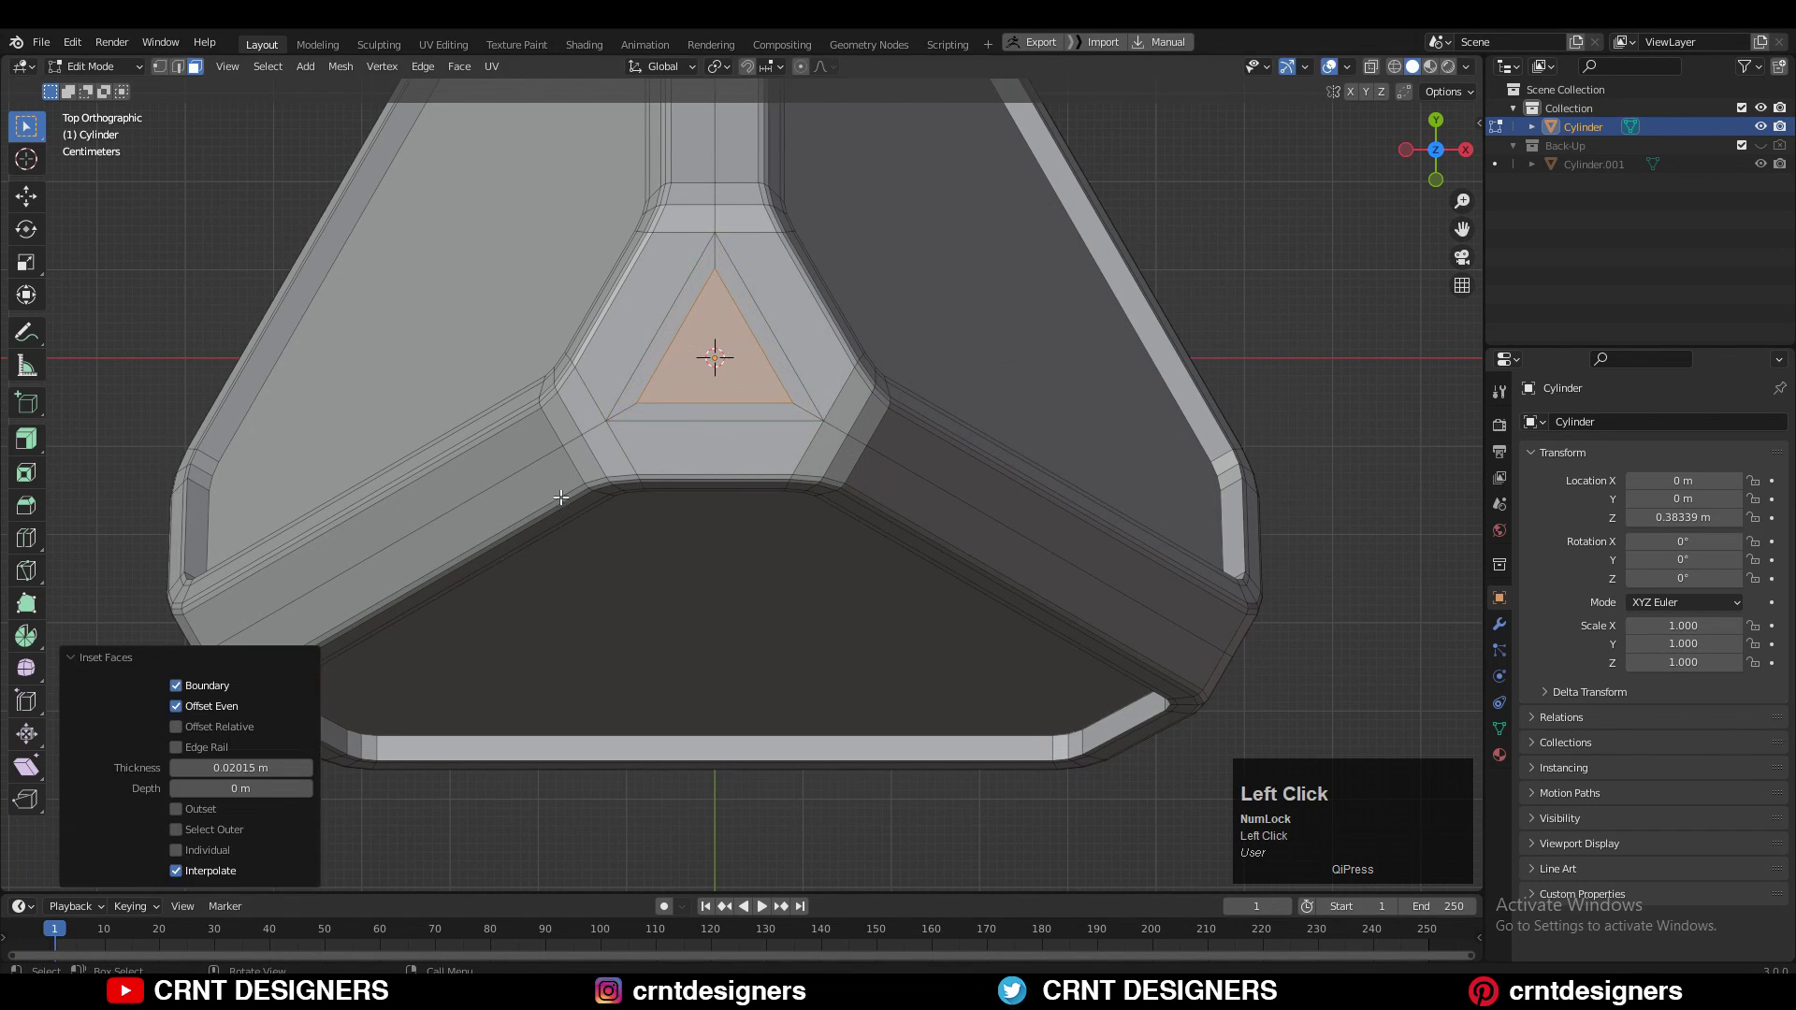
key("m")
left_click(861, 396)
scroll(851, 440, "down", 4)
scroll(838, 496, "up", 3)
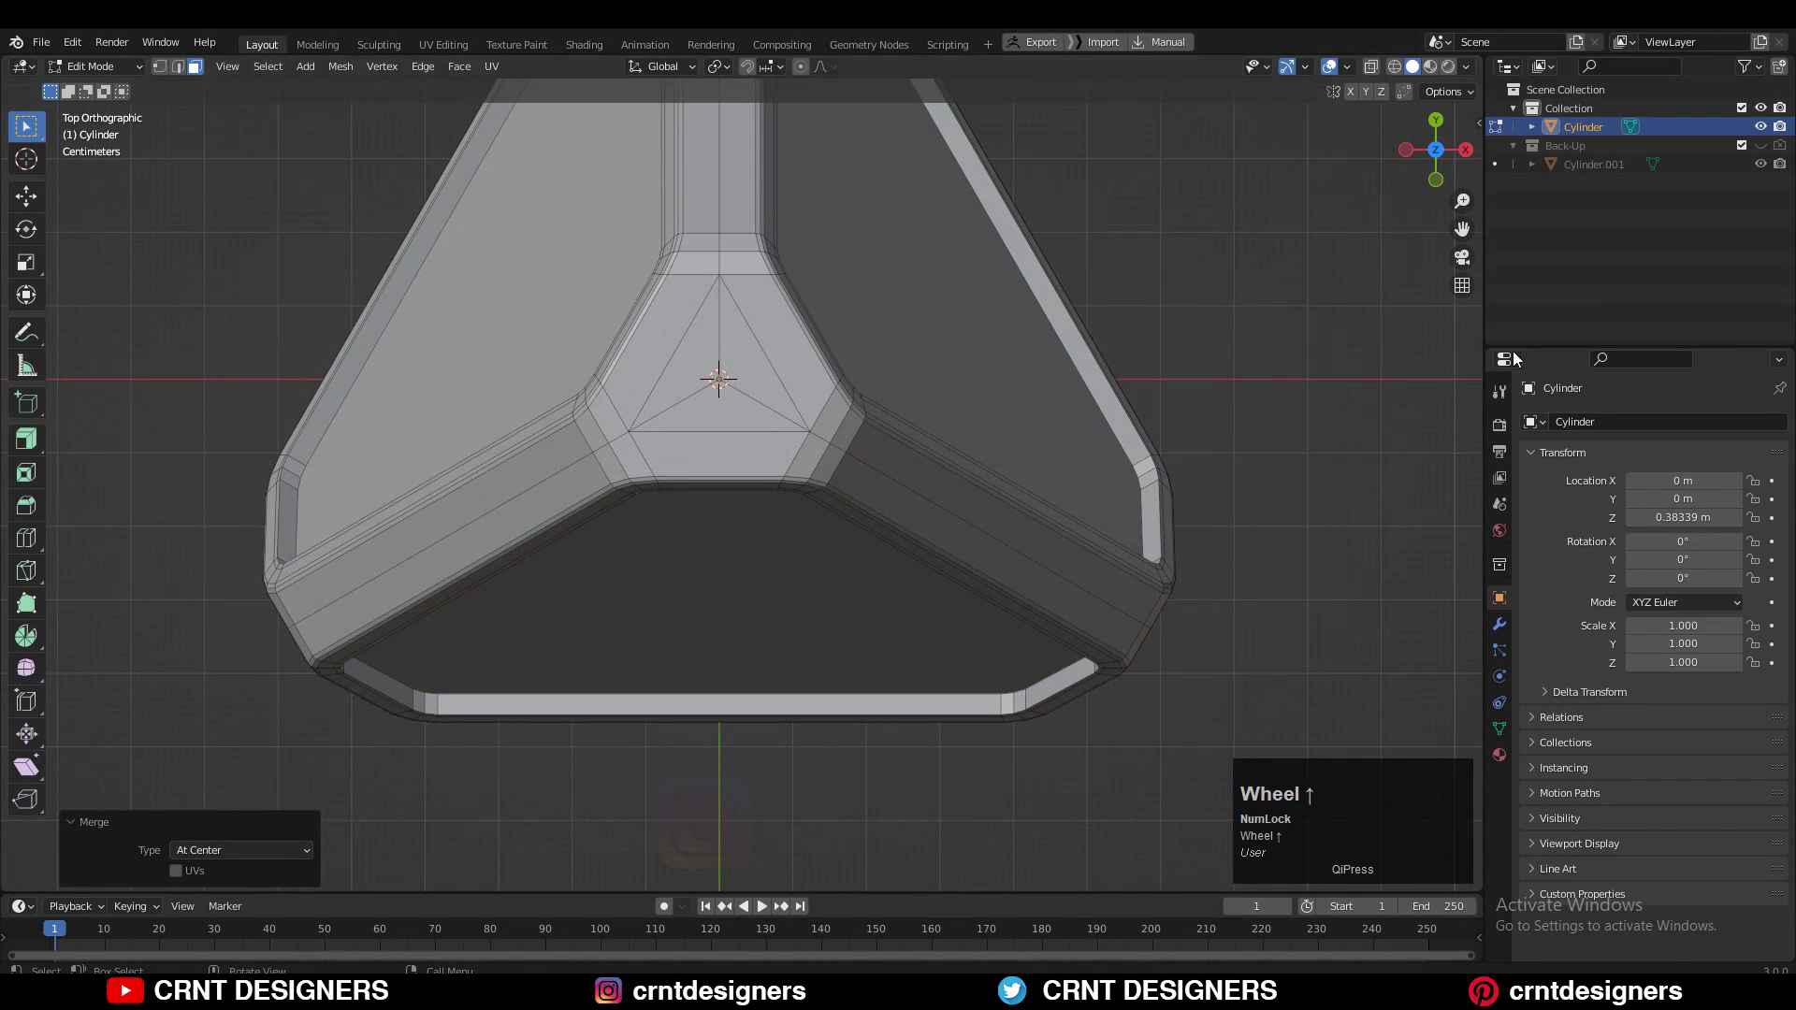
- In left view, connect the three midpoint vertices of the lower corner face into a triangle and inset it
left_click(1404, 152)
middle_click_drag(867, 611, 755, 461, "shift")
key("1")
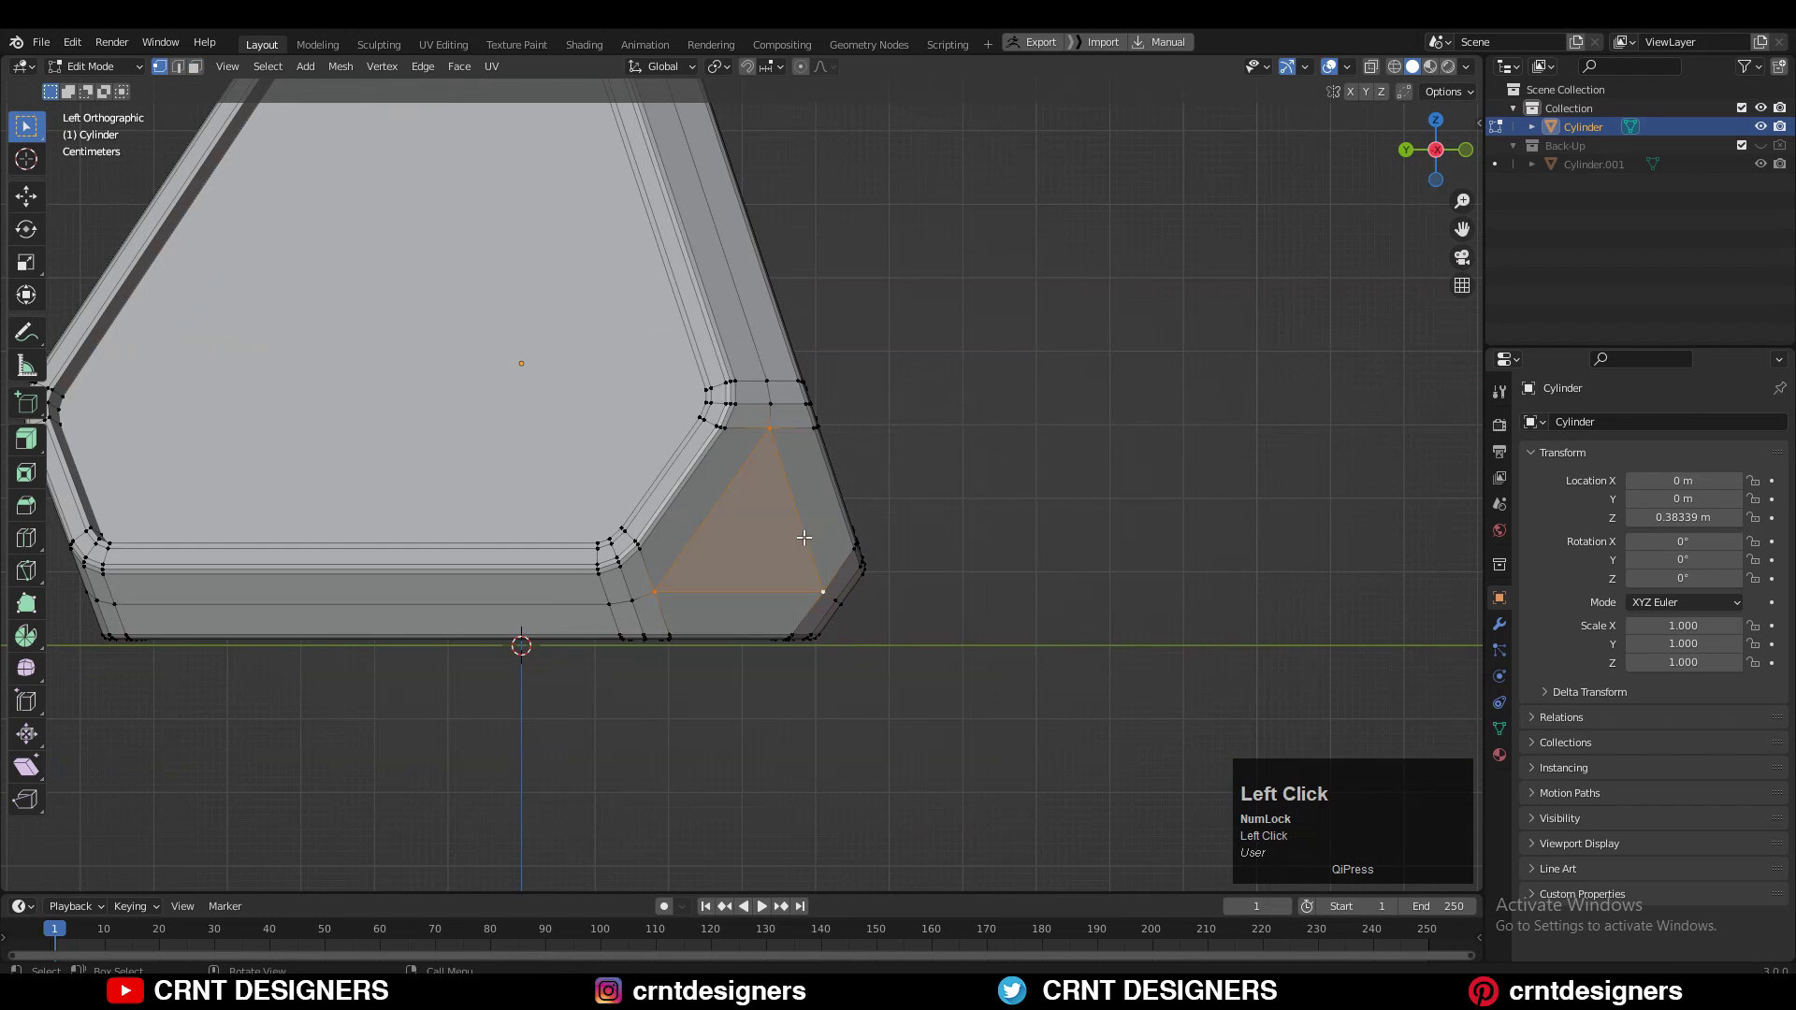
left_click(1010, 481)
- Connect the midpoints of the next lower corner face into a triangle, inset it and merge the inset at centre
middle_click_drag(1099, 541, 1034, 363)
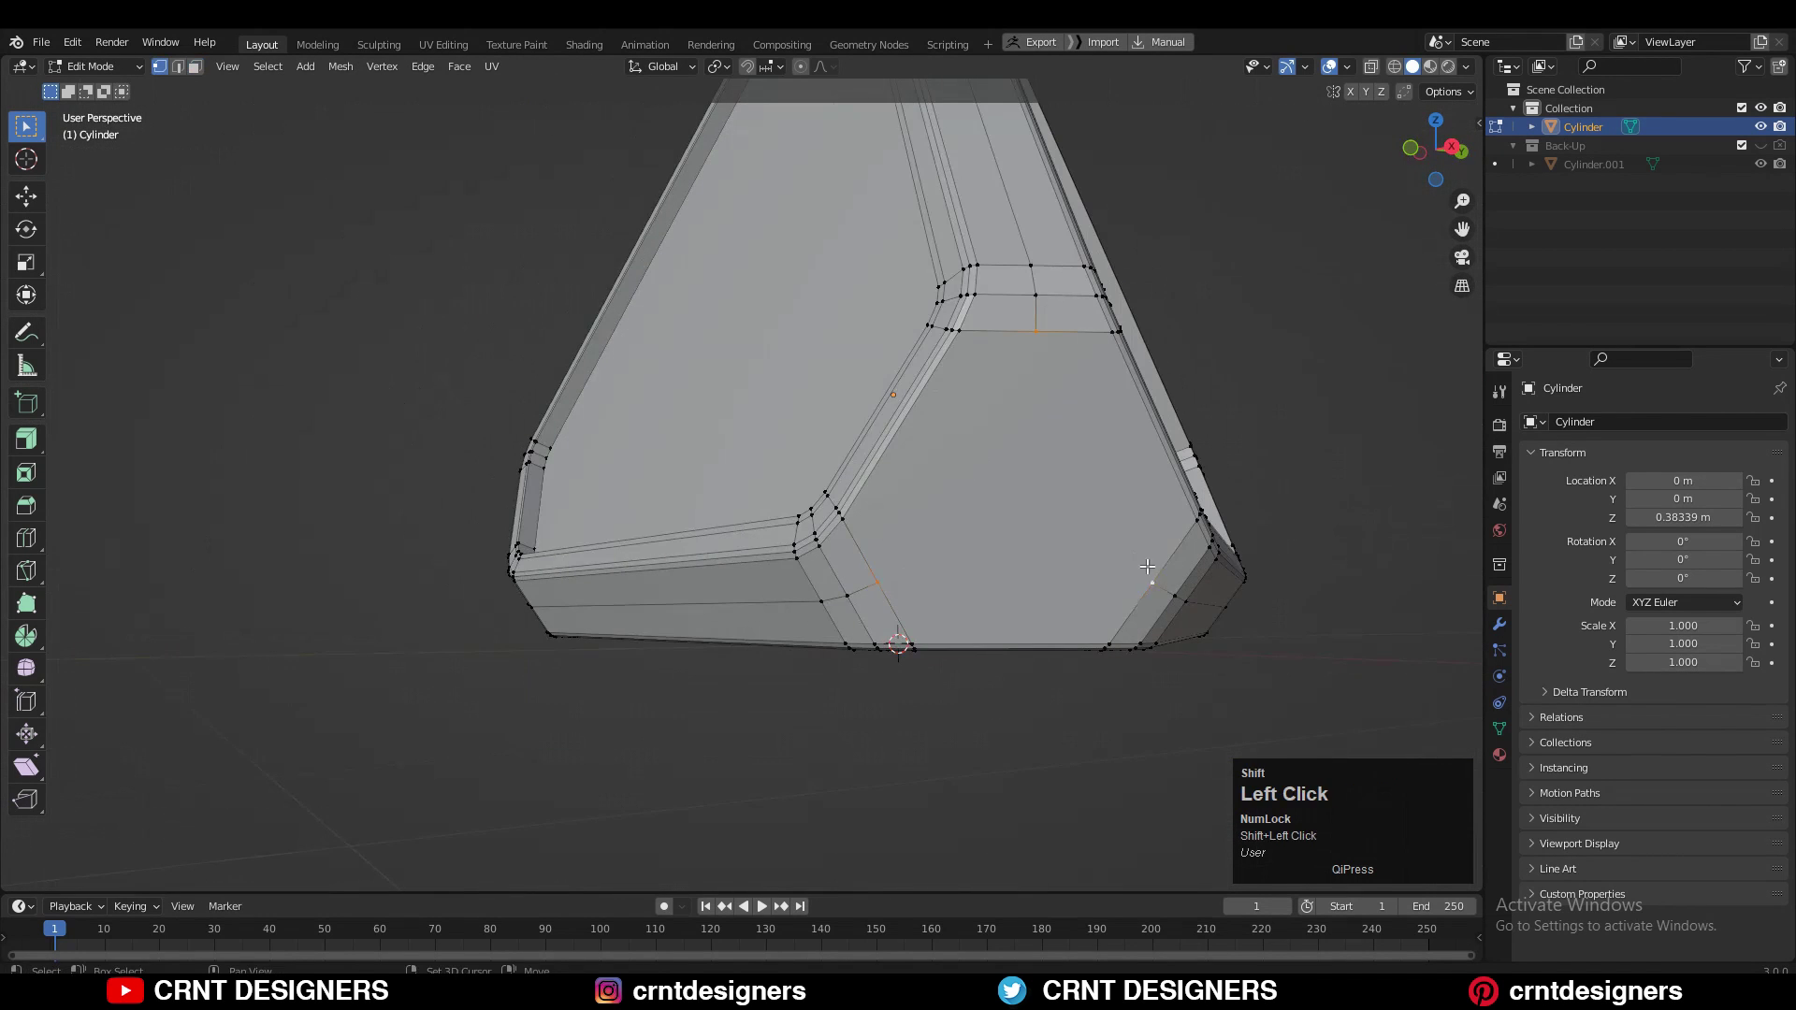
middle_click_drag(1104, 564, 954, 537, "shift")
key("j")
key("j")
key("3")
key("i")
left_click(1030, 424)
key("m")
key("c")
- Build the same triangle on the last lower corner face, inset it and merge the inner face at centre
scroll(1053, 449, "down", 4)
scroll(778, 500, "up", 3)
middle_click_drag(1059, 482, 803, 430)
key("1")
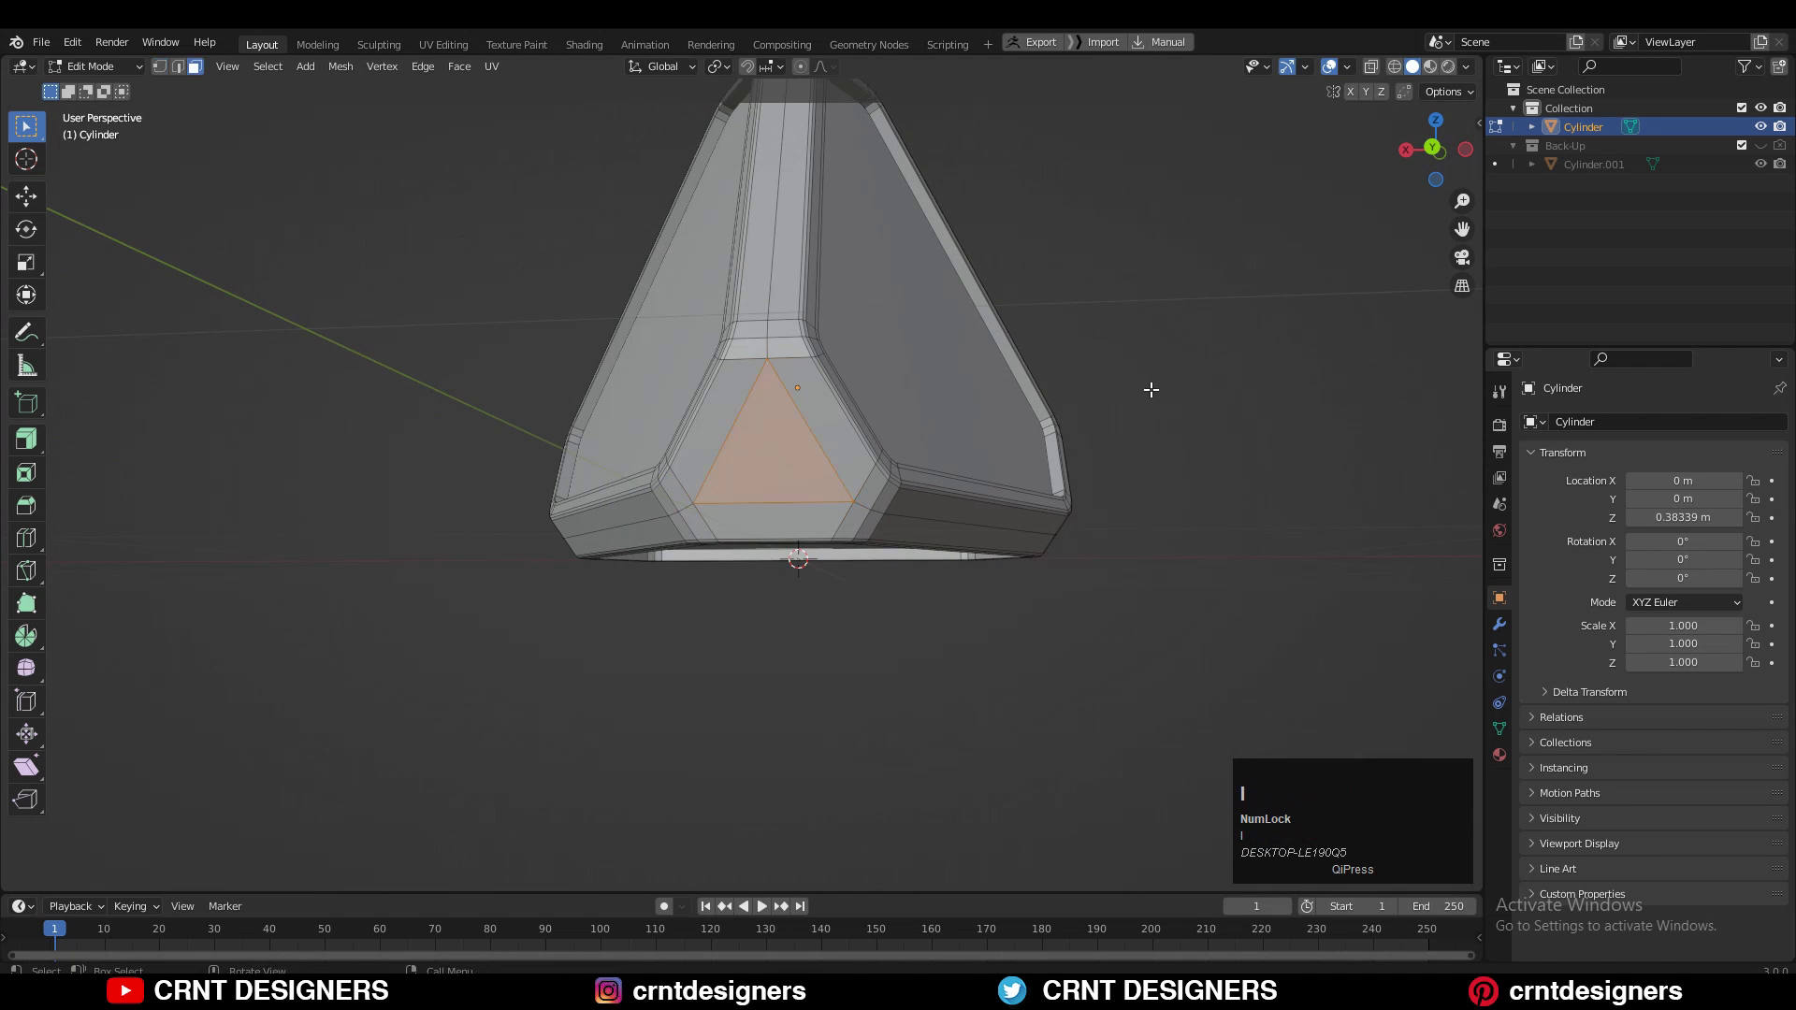
left_click(1136, 393)
key("m")
key("c")
- Dissolve the triangle edges on the top corner face, keeping only the three spokes to its centre
key("2")
scroll(1113, 403, "down", 4)
middle_click_drag(1113, 403, 926, 626)
left_click(1437, 137)
scroll(1166, 349, "up", 7)
middle_click_drag(1167, 349, 1309, 382, "shift")
key("2")
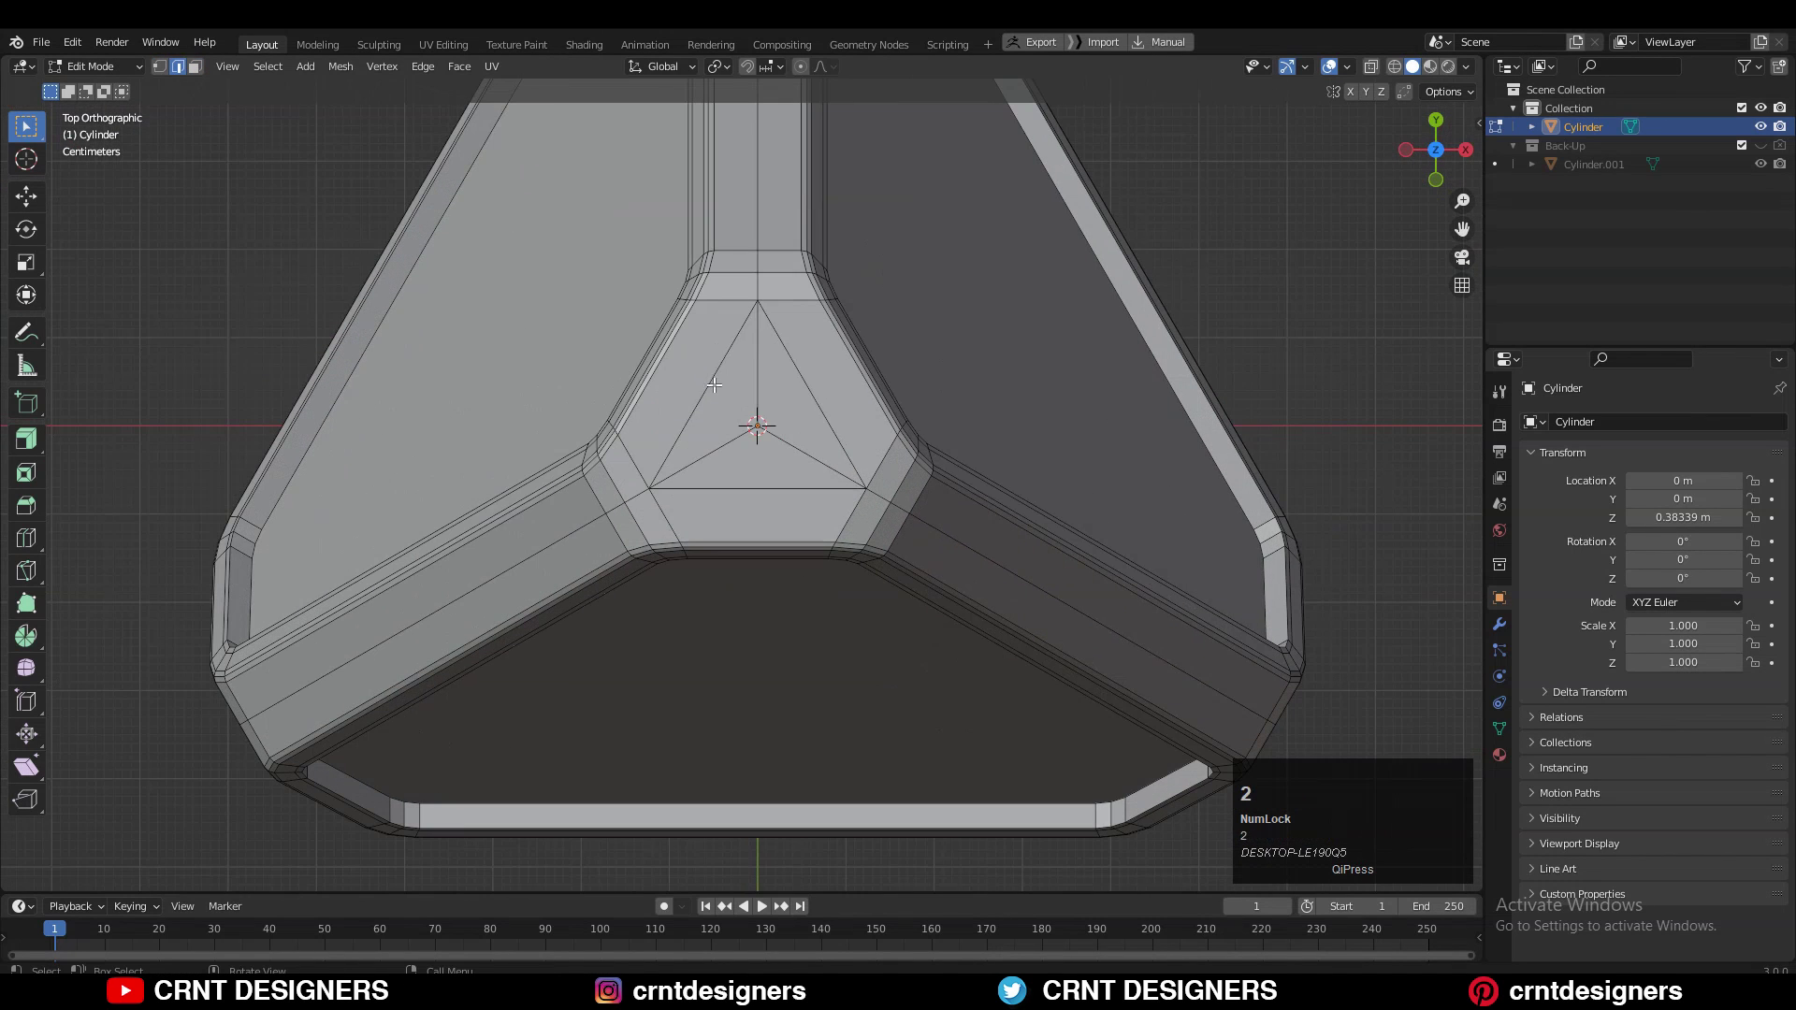
key("ctrl+x")
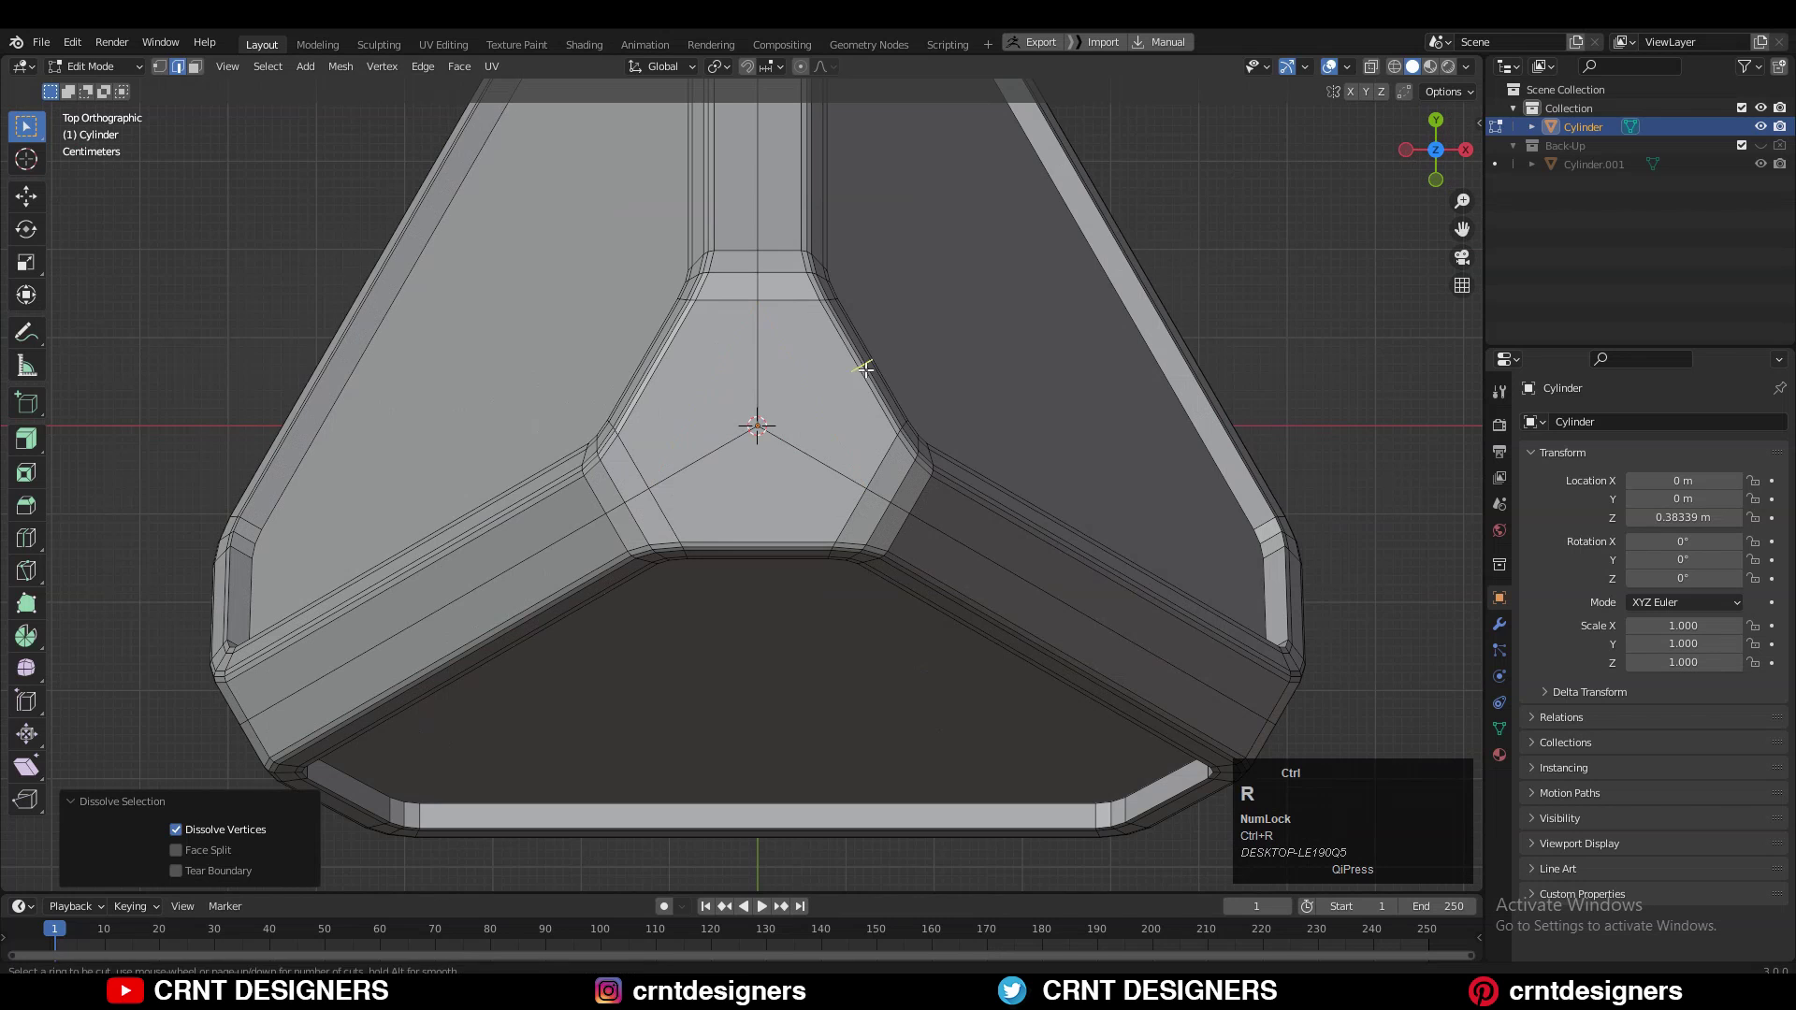
- Connect the midpoints of the three remaining sides of the top corner face to its centre vertex
key("1")
left_click(857, 372, "shift")
right_click(753, 391)
left_click(744, 389)
left_click(646, 372)
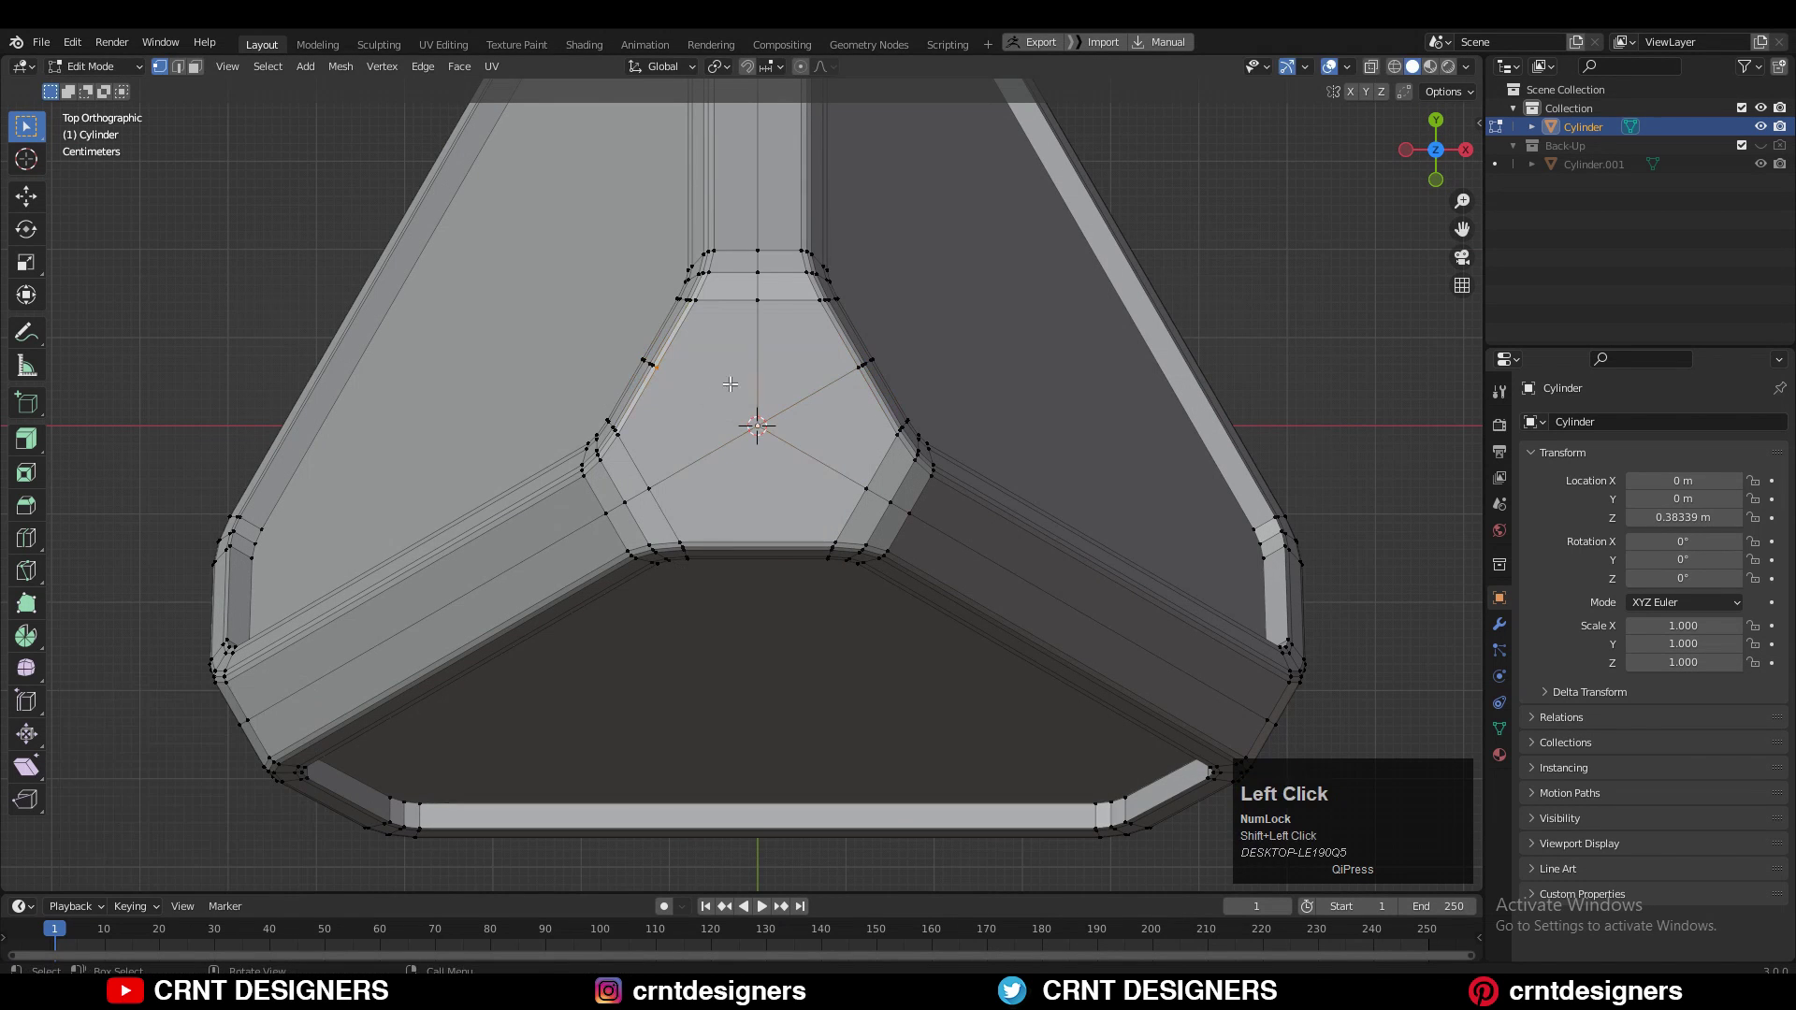
right_click(731, 384)
left_click(729, 385)
left_click(781, 544)
right_click(794, 401)
left_click(1268, 286)
scroll(1185, 343, "down", 3)
key("3")
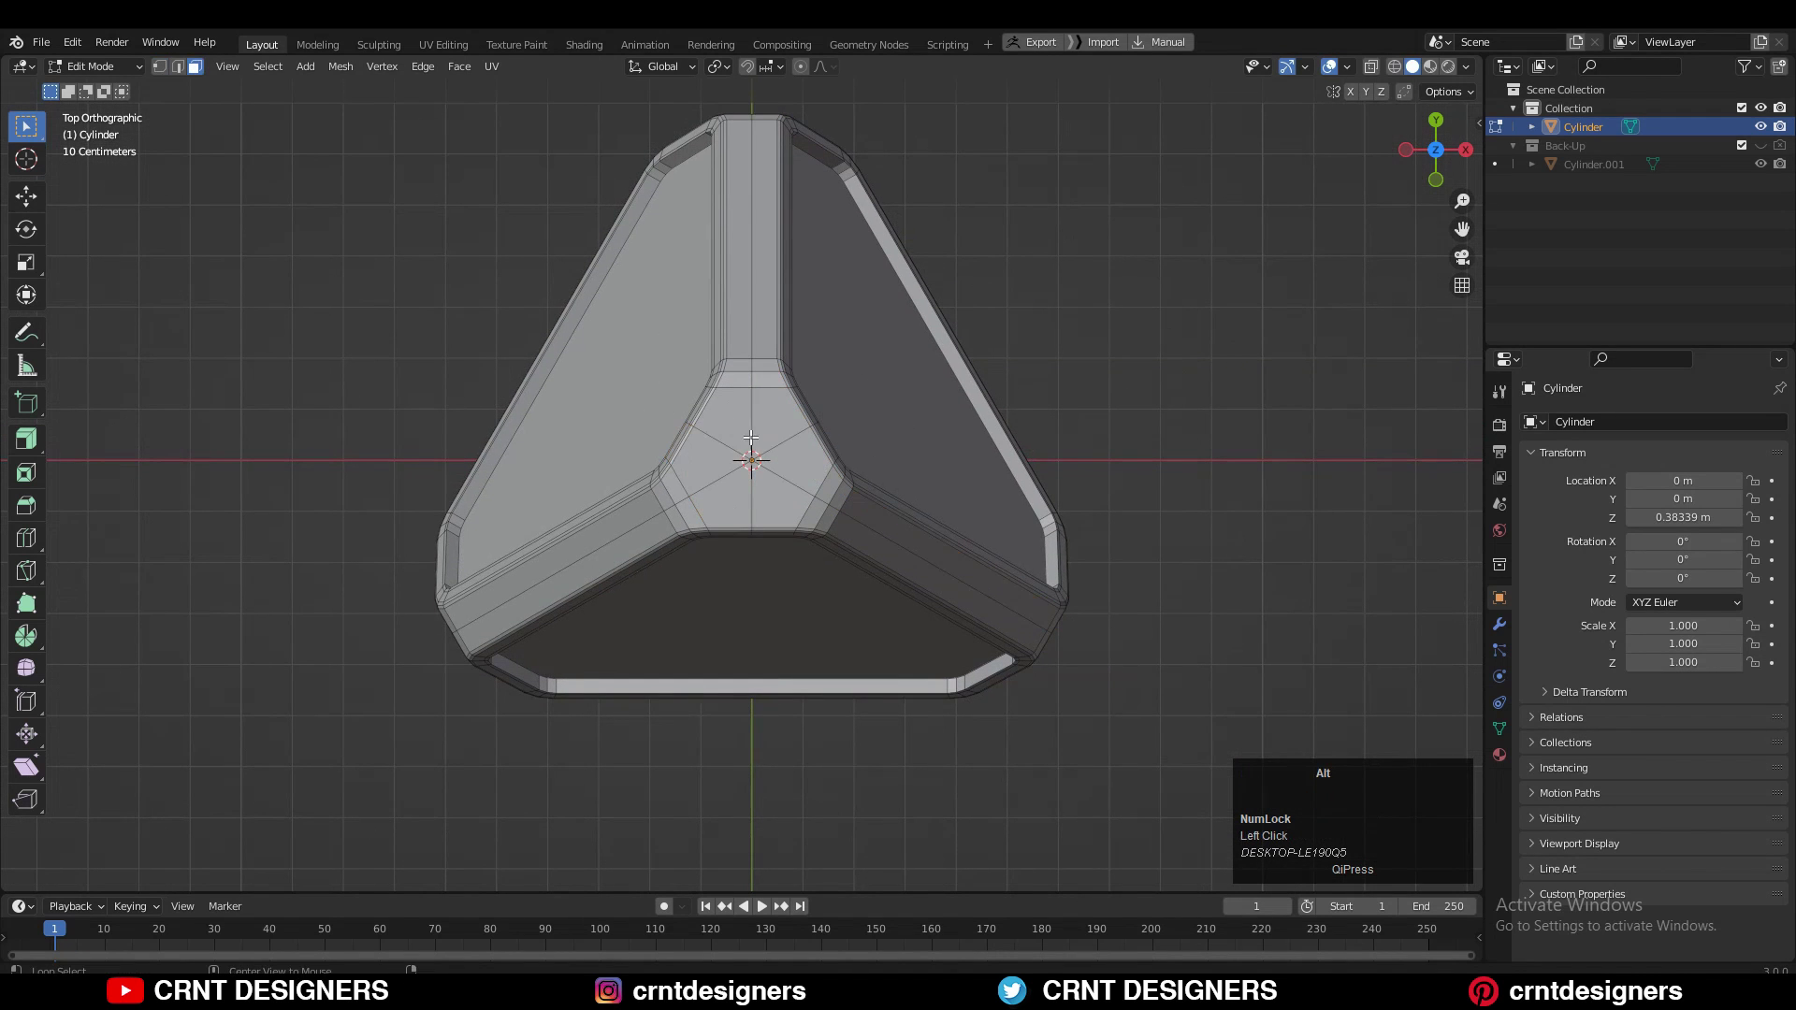
middle_click_drag(1078, 409, 1009, 365, "shift")
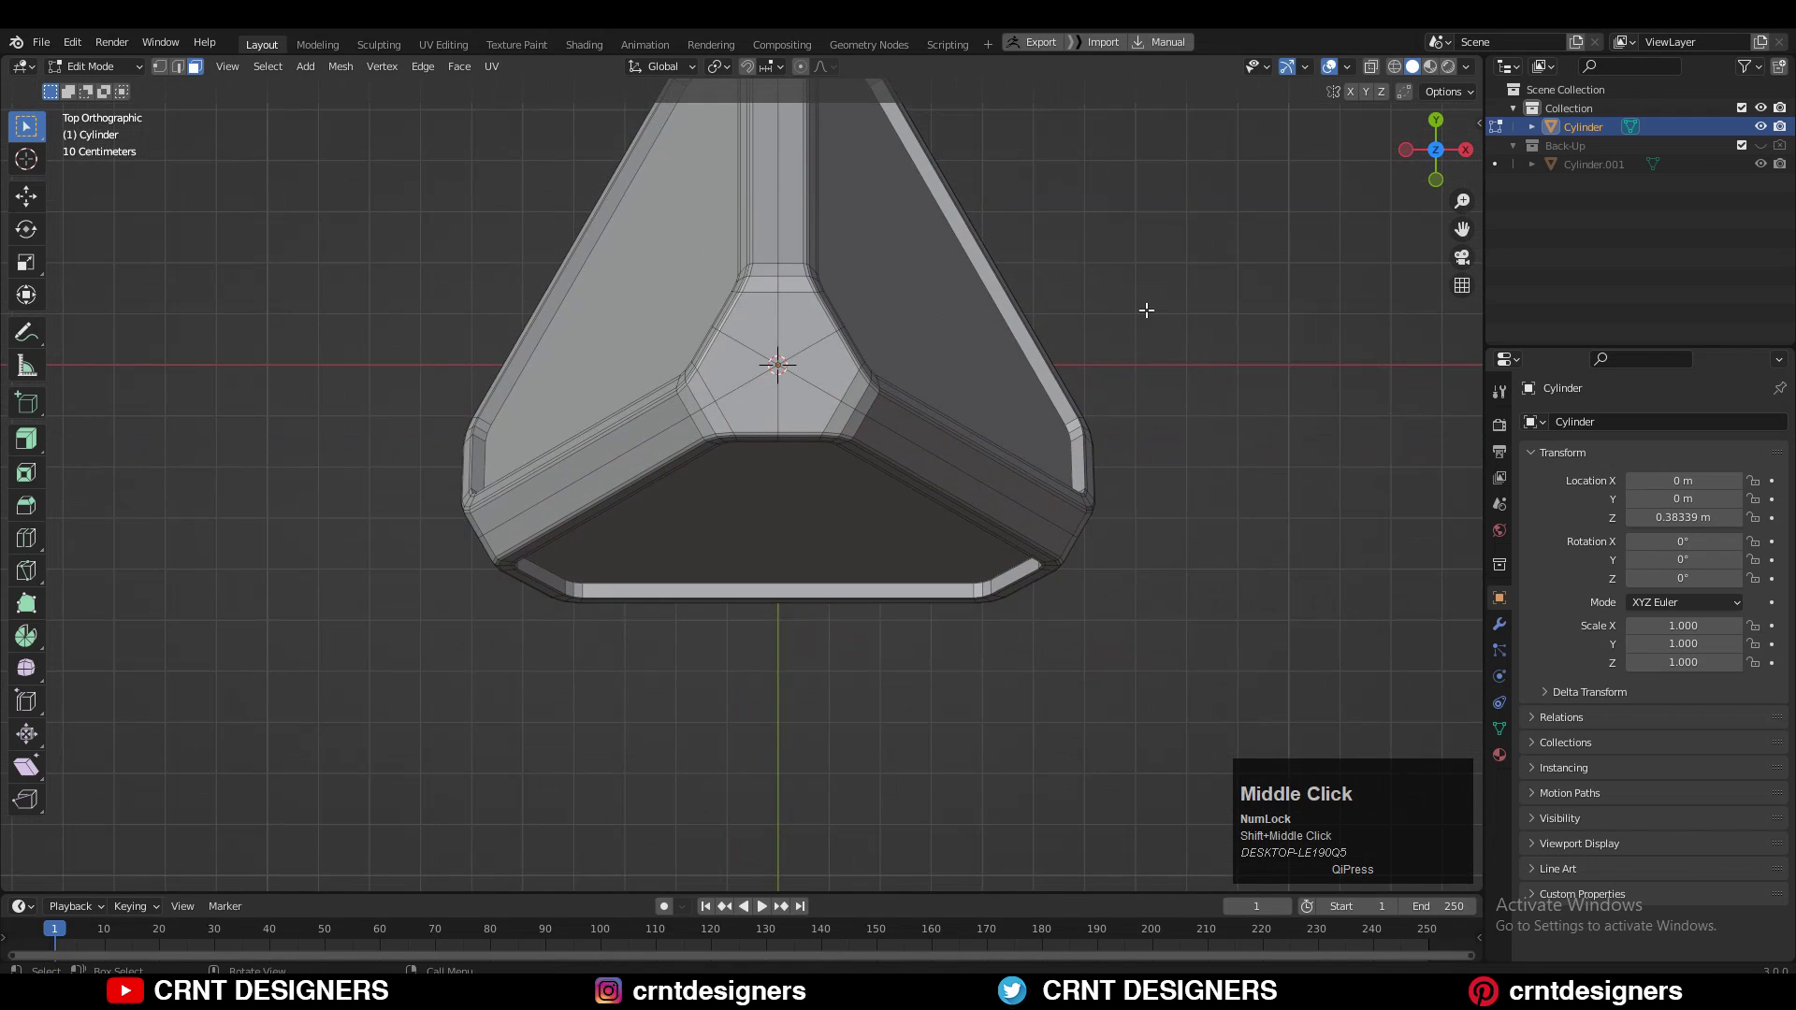
- Add a centred loop cut beside a lower corner face and connect the new side midpoint to the face's centre vertex
middle_click_drag(1122, 375, 902, 405)
key("ctrl+r")
left_click(636, 412)
key("1")
left_click(702, 508)
right_click(720, 474)
left_click(720, 473)
right_click(701, 436)
left_click(704, 436)
- Connect another side midpoint of the same lower corner face to its centre vertex
key("2")
middle_click_drag(704, 437, 740, 452)
left_click(763, 488)
key("1")
left_click(498, 455)
left_click(633, 354, "shift")
right_click(616, 361)
left_click(615, 361)
middle_click_drag(578, 454, 586, 475, "ctrl")
- Connect the last side midpoint to the centre of this lower corner face and dissolve its inner triangle edges
left_click(609, 453)
left_click(604, 400, "shift")
right_click(630, 381)
left_click(630, 381)
left_click(604, 399)
left_click(564, 377, "shift")
right_click(614, 406)
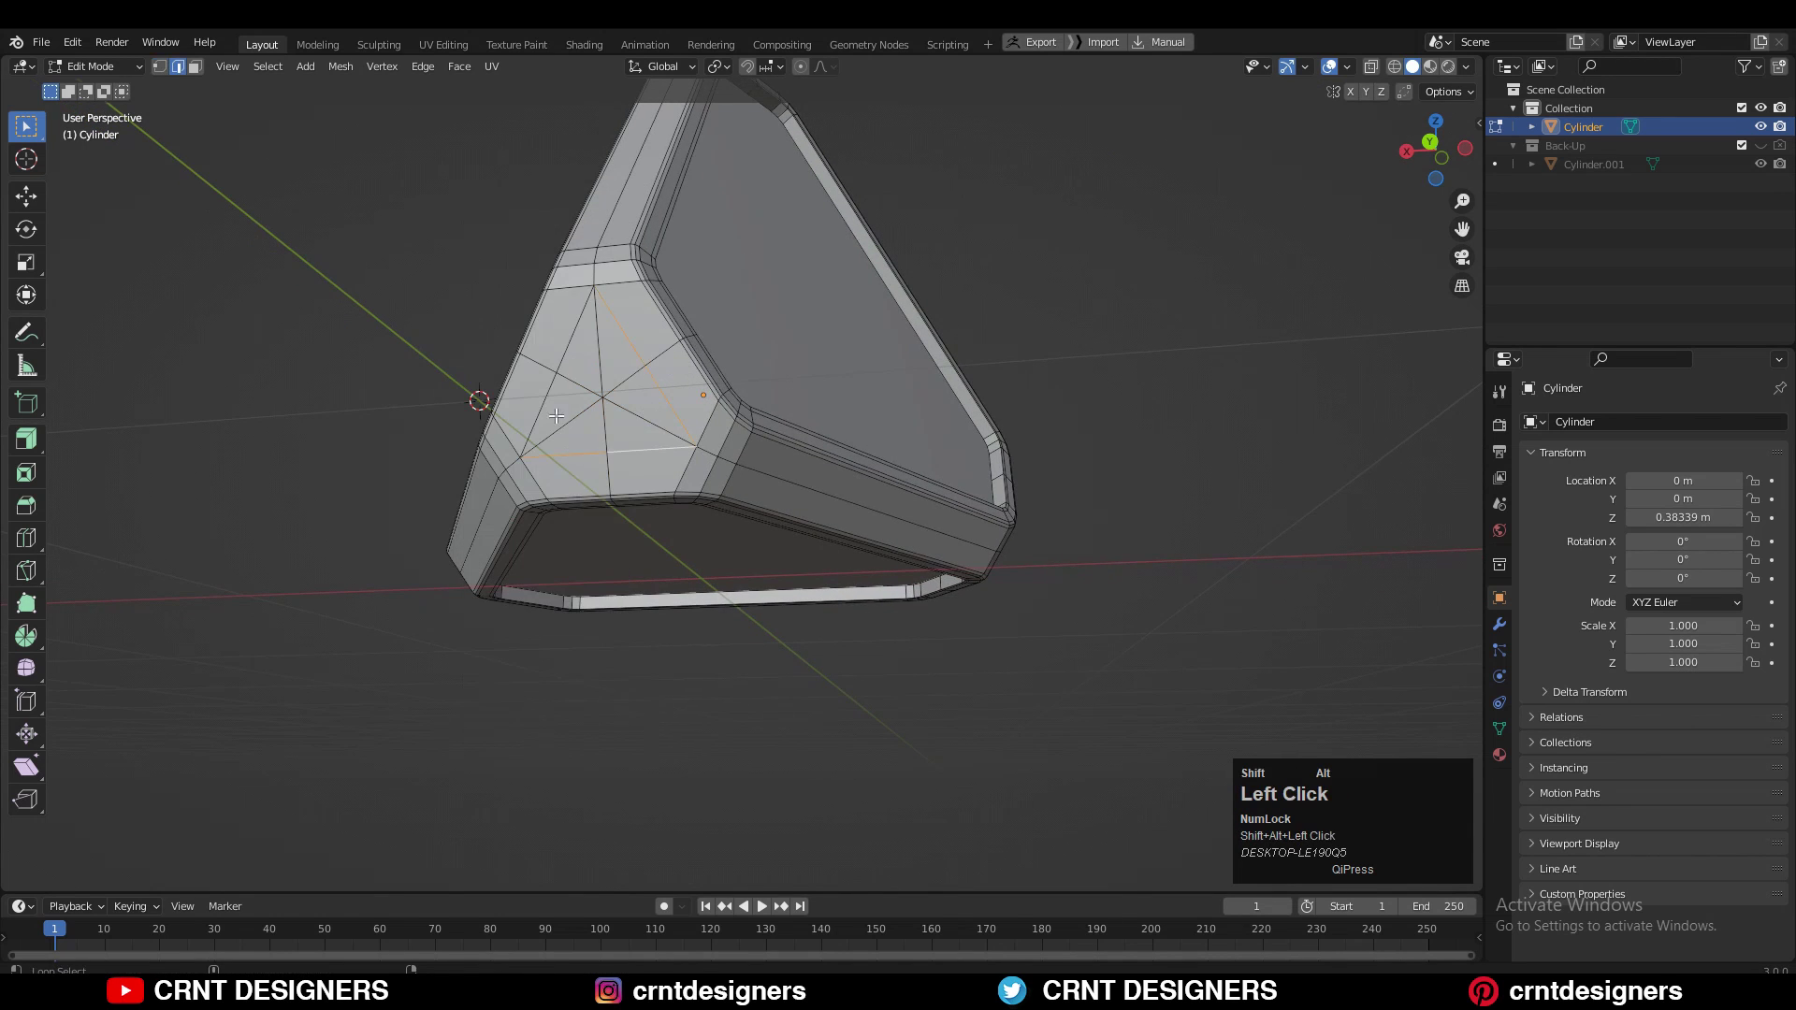
left_click(545, 410, "alt+shift")
key("ctrl+x")
- Add loop cuts through the bands adjoining the next lower corner face to create its missing side midpoints
scroll(561, 412, "down", 4)
middle_click_drag(580, 411, 739, 440)
scroll(740, 440, "up", 4)
middle_click_drag(1300, 449, 856, 486)
key("1")
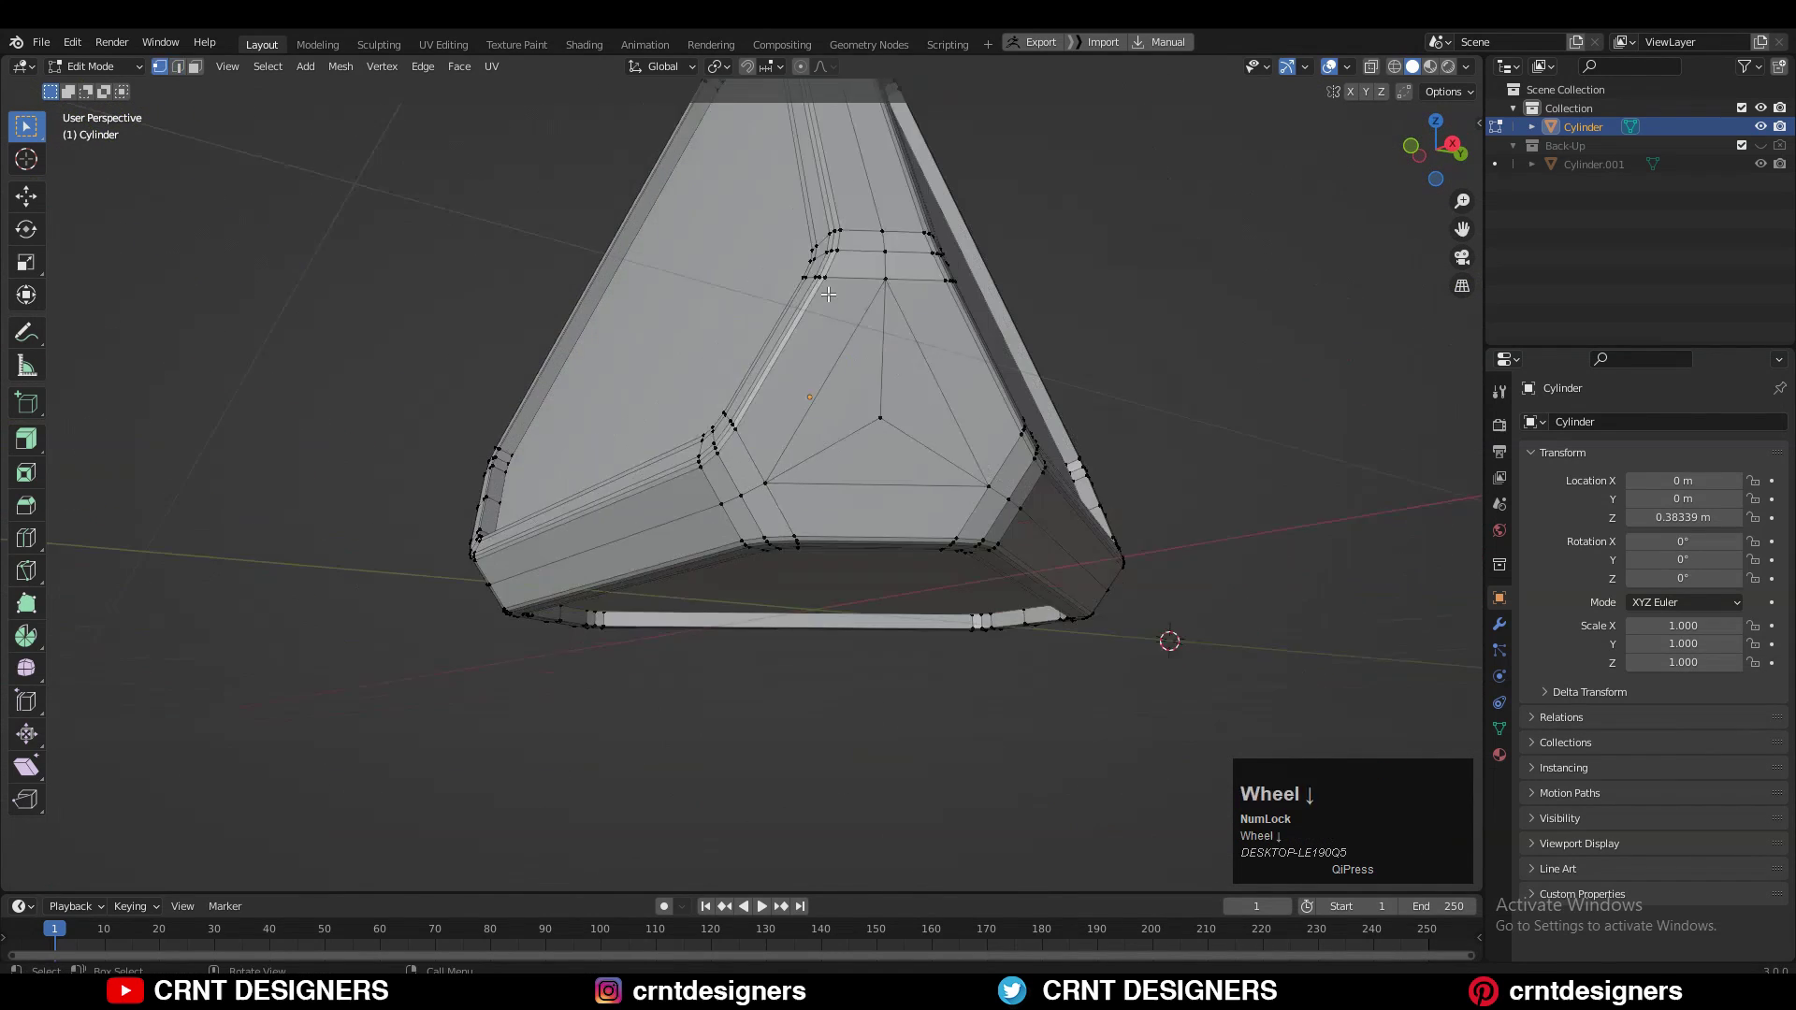
scroll(828, 295, "down", 2)
key("ctrl+r")
left_click(923, 368)
key("ctrl+r")
left_click(848, 524)
- Connect the side midpoints of this corner face to its centre and dissolve the inner triangle edges
scroll(842, 465, "up", 3)
right_click(891, 263)
left_click(892, 263)
left_click(791, 486, "shift")
right_click(754, 454)
key("2")
key("ctrl+x")
scroll(935, 393, "down", 5)
- Inset the large recessed front panel face by about 0.01 m and adjust the scale of the inset face
key("3")
middle_click_drag(935, 393, 357, 300)
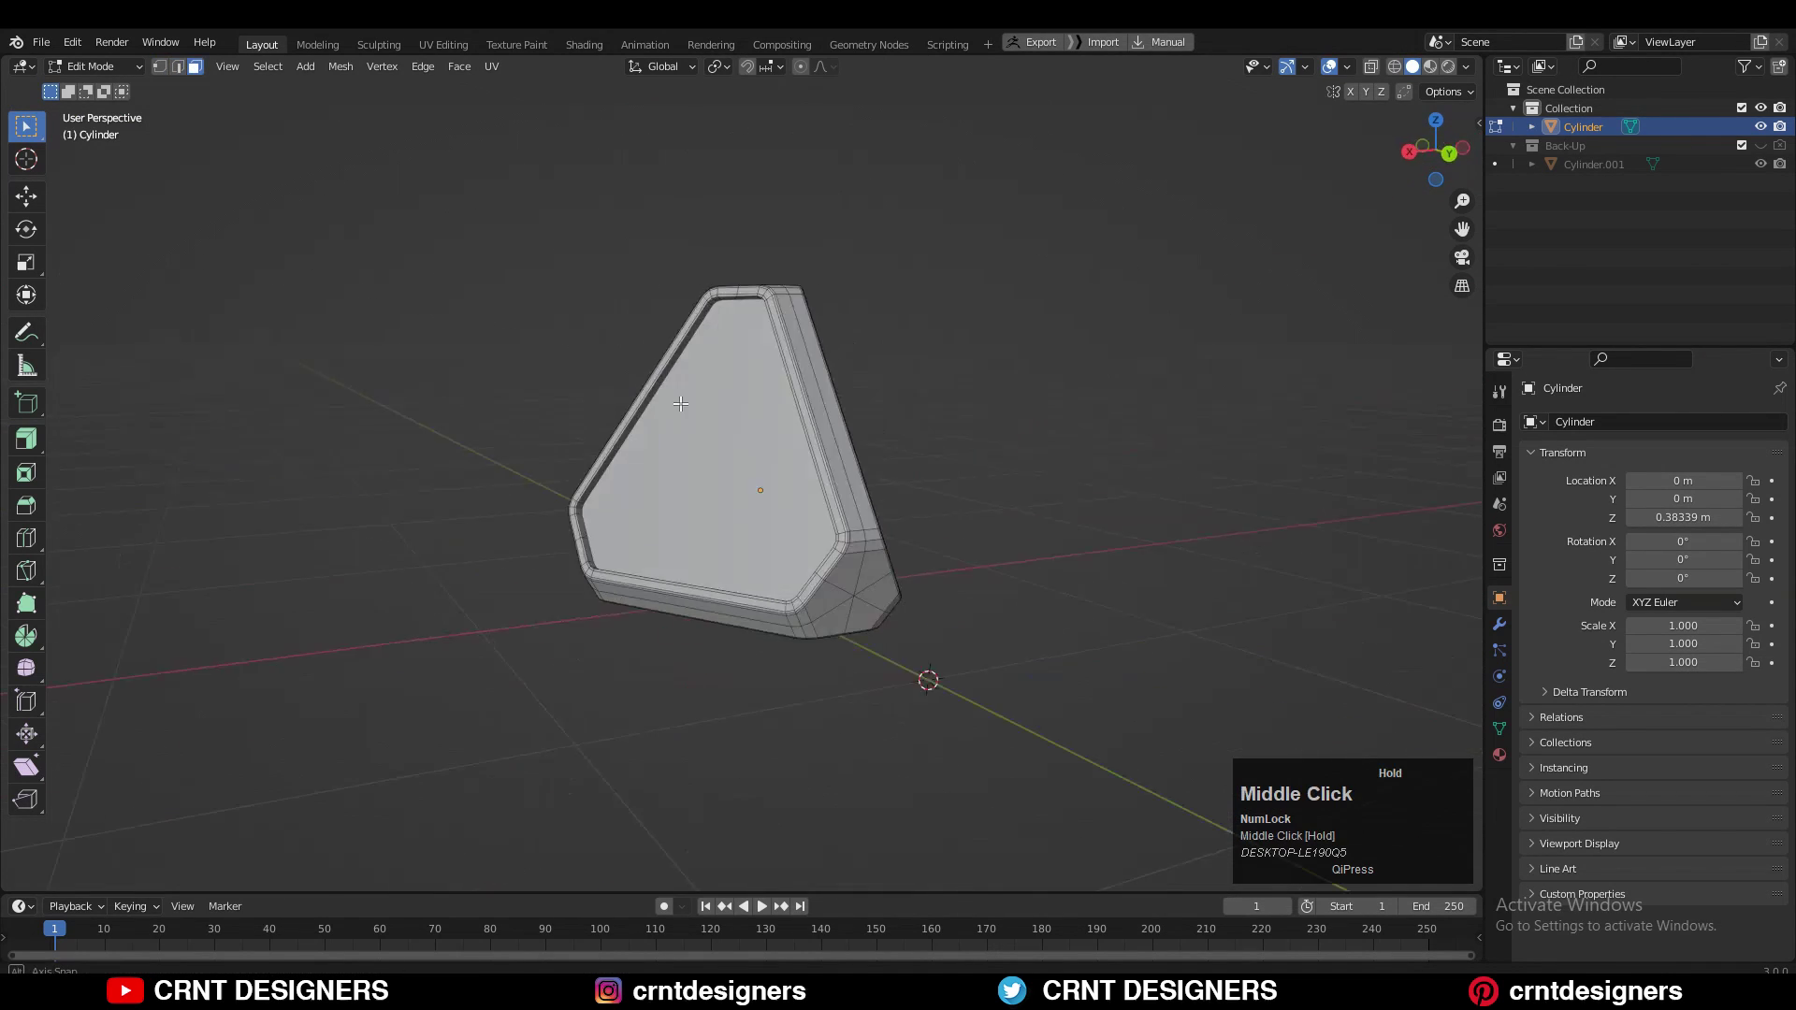
key("Tab")
scroll(830, 361, "up", 5)
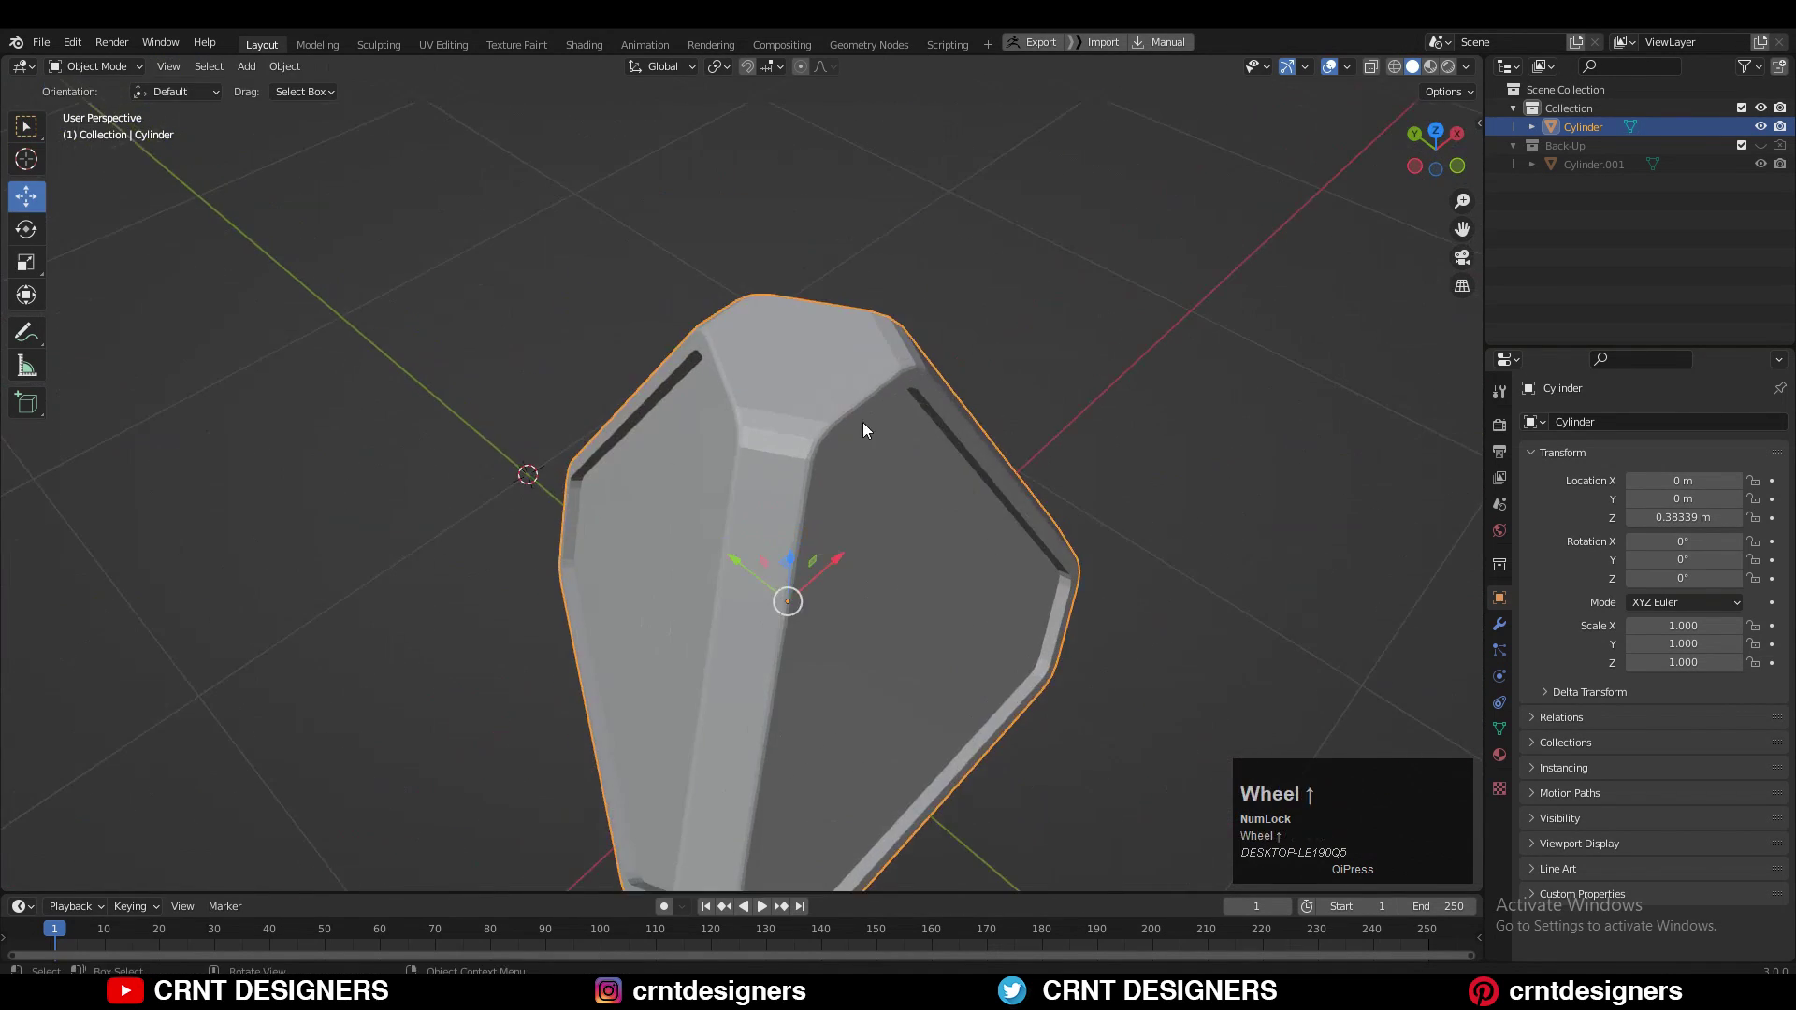
scroll(873, 388, "down", 3)
key("Tab")
middle_click_drag(833, 433, 1111, 392)
left_click(765, 463)
scroll(869, 422, "up", 2)
key("i")
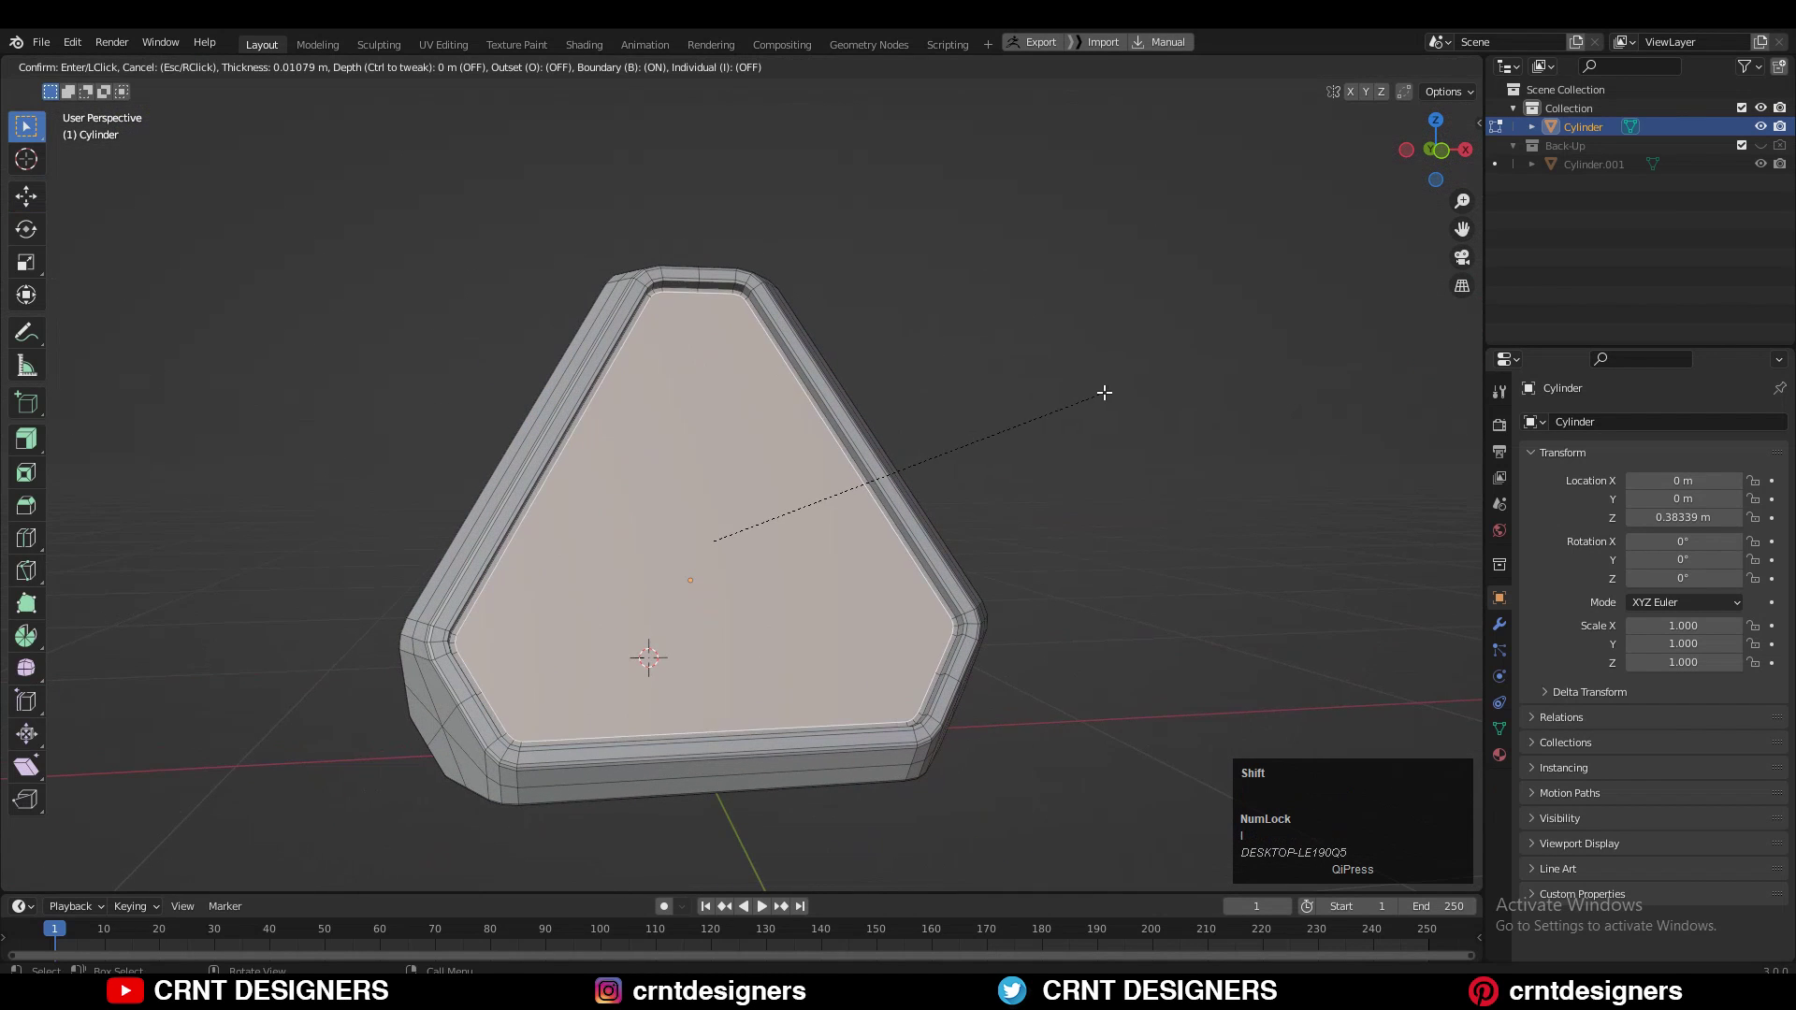
left_click(1110, 392)
key("s")
left_click(1095, 430)
- In front view, add centred loop cuts across the two slanted sides and the bottom side of the panel frame
key("KP_1")
key("ctrl+r")
left_click(823, 335)
right_click(468, 364)
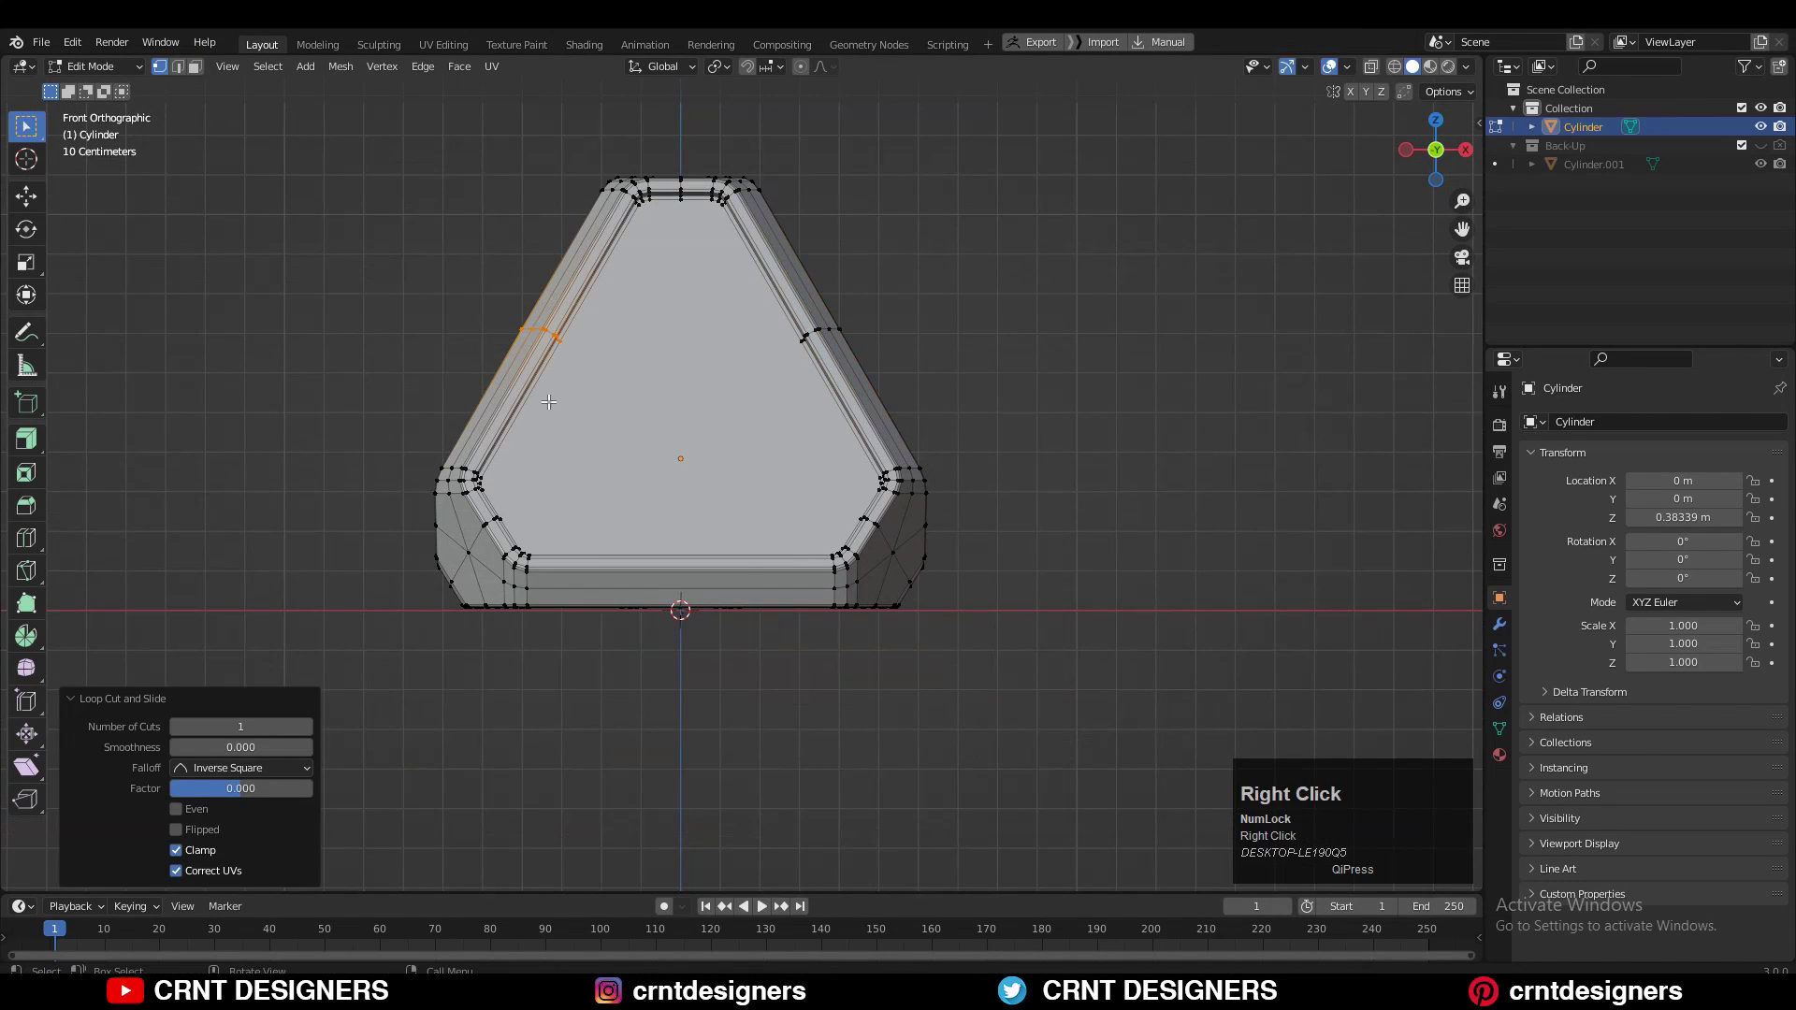
left_click(681, 454)
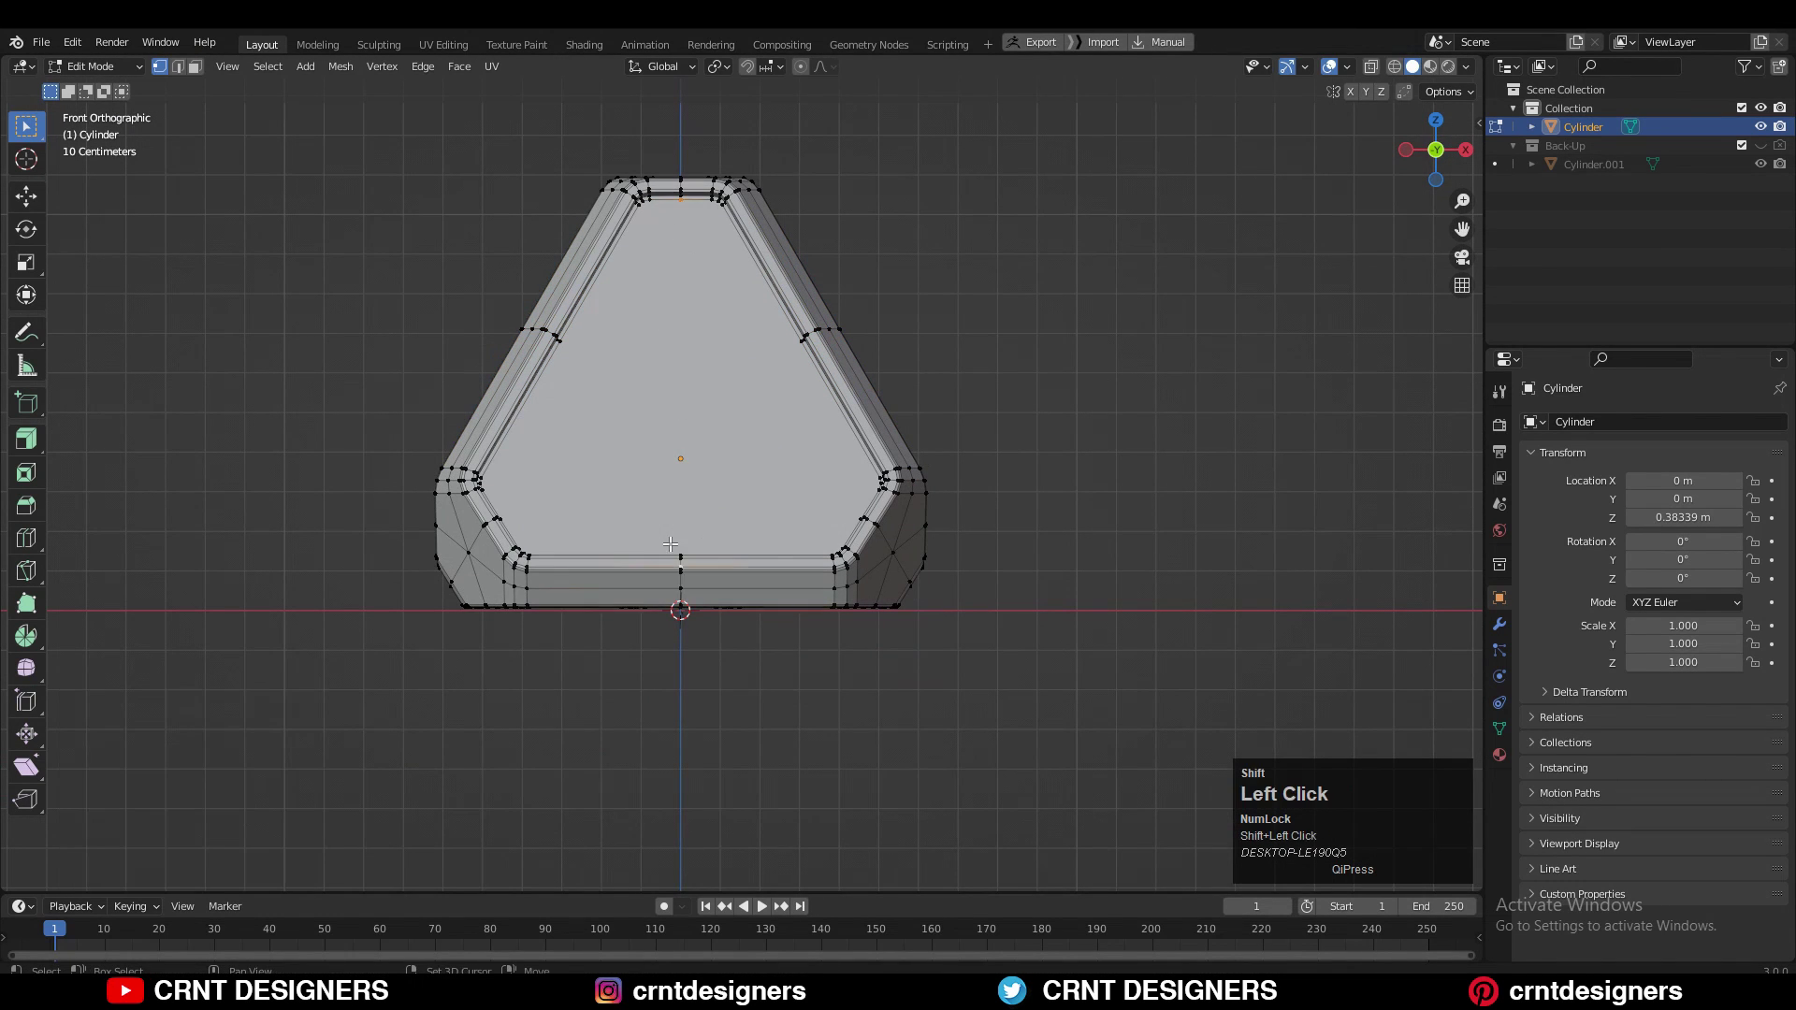
- Connect the opposite side midpoints of the front panel through its centre and save the file
middle_click_drag(685, 527, 694, 585)
scroll(694, 562, "up", 3)
left_click(599, 823, "shift")
key("ctrl+z")
middle_click_drag(591, 646, 598, 837, "shift")
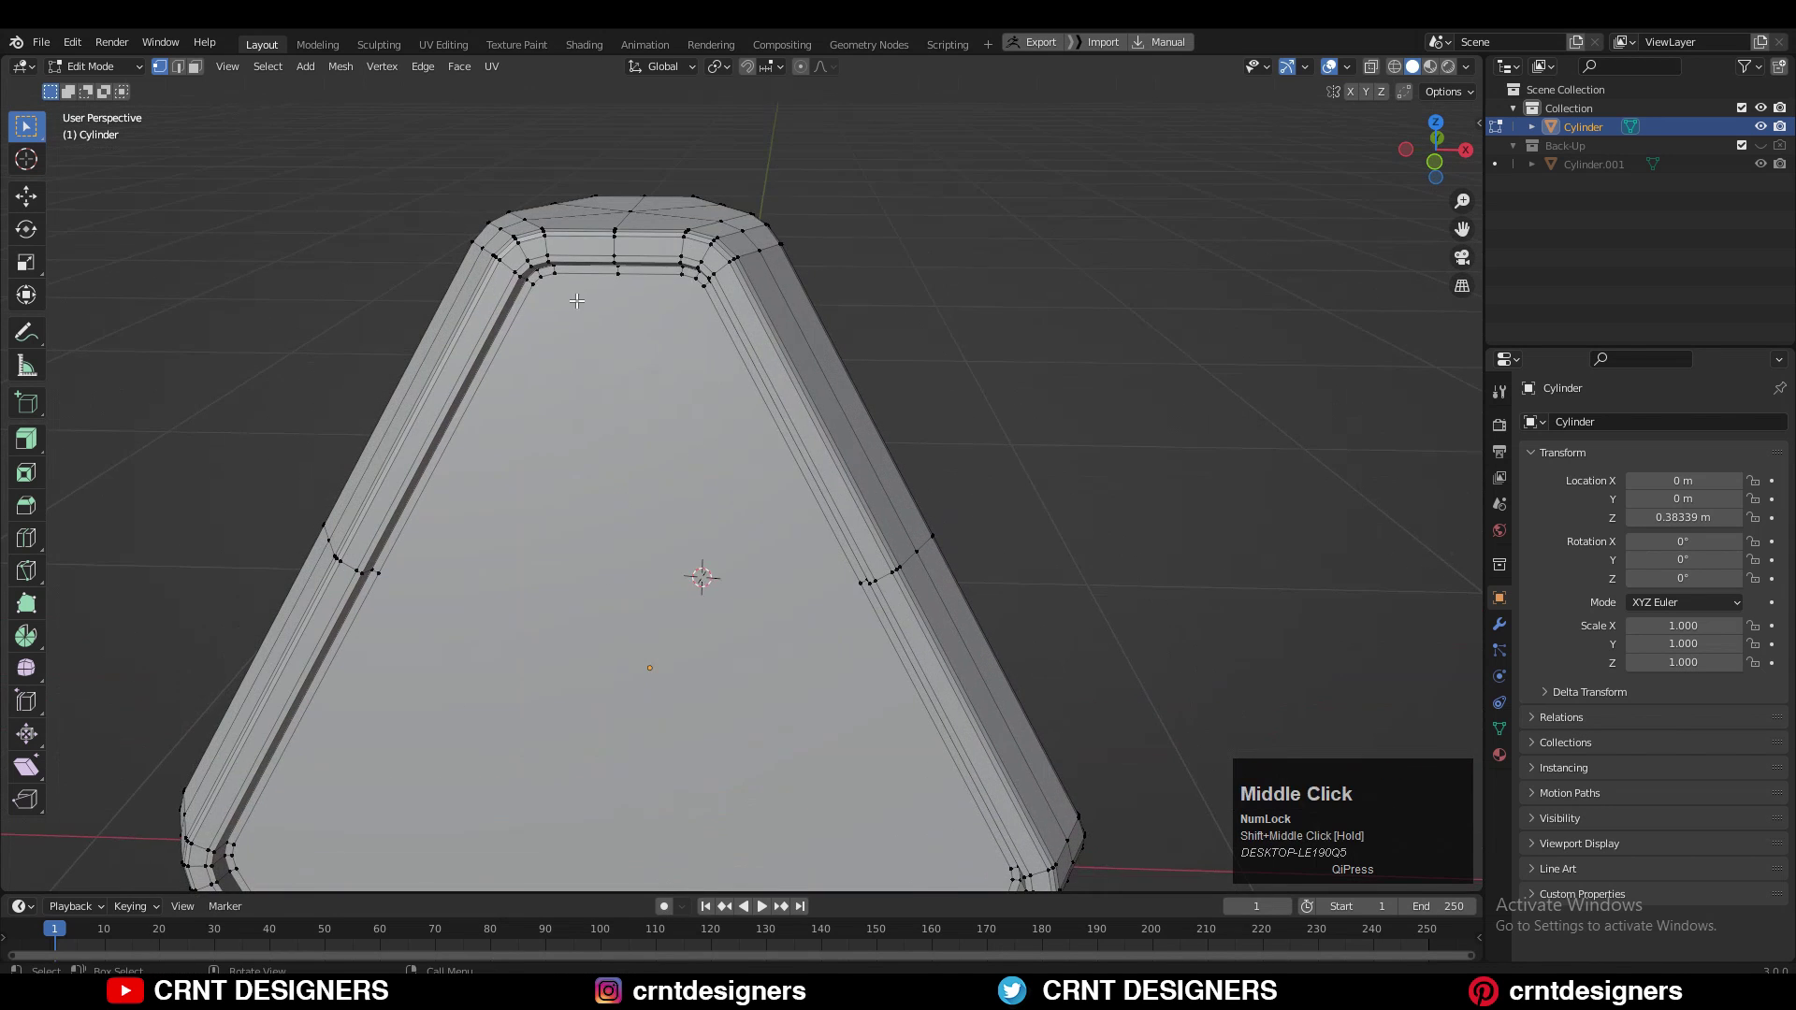
middle_click_drag(595, 294, 676, 505)
key("ctrl+s")
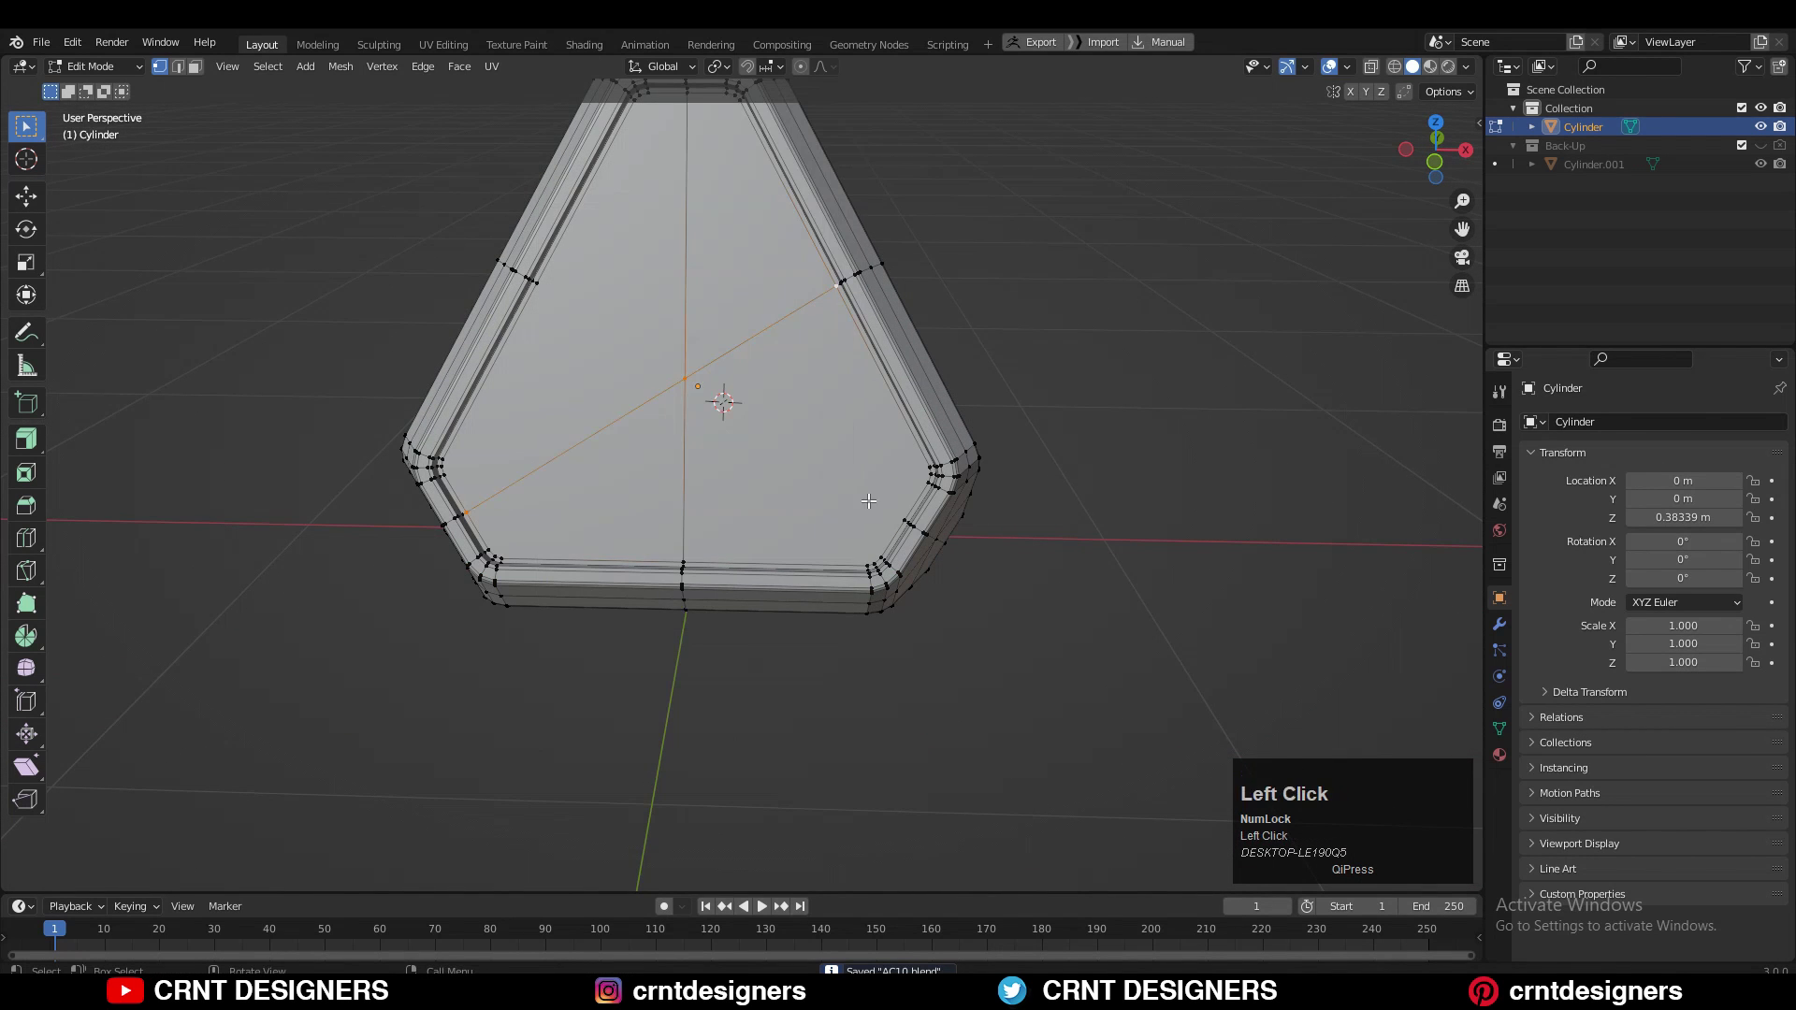
left_click(565, 292, "shift")
right_click(566, 294)
left_click(565, 295)
- Add a centred loop cut across the frame of the next side panel
scroll(706, 351, "down", 1)
middle_click_drag(706, 350, 761, 352)
scroll(761, 345, "down", 2)
scroll(762, 354, "up", 5)
middle_click_drag(674, 403, 870, 417)
key("ctrl+r")
left_click(578, 249)
right_click(577, 249)
- Connect the opposite side midpoints of this second panel with edges crossing at its centre
scroll(627, 272, "down", 2)
middle_click_drag(645, 281, 645, 392, "shift")
scroll(644, 391, "up", 2)
left_click(1041, 591, "shift")
left_click(776, 697)
scroll(779, 655, "down", 3)
left_click(782, 350, "shift")
right_click(782, 352)
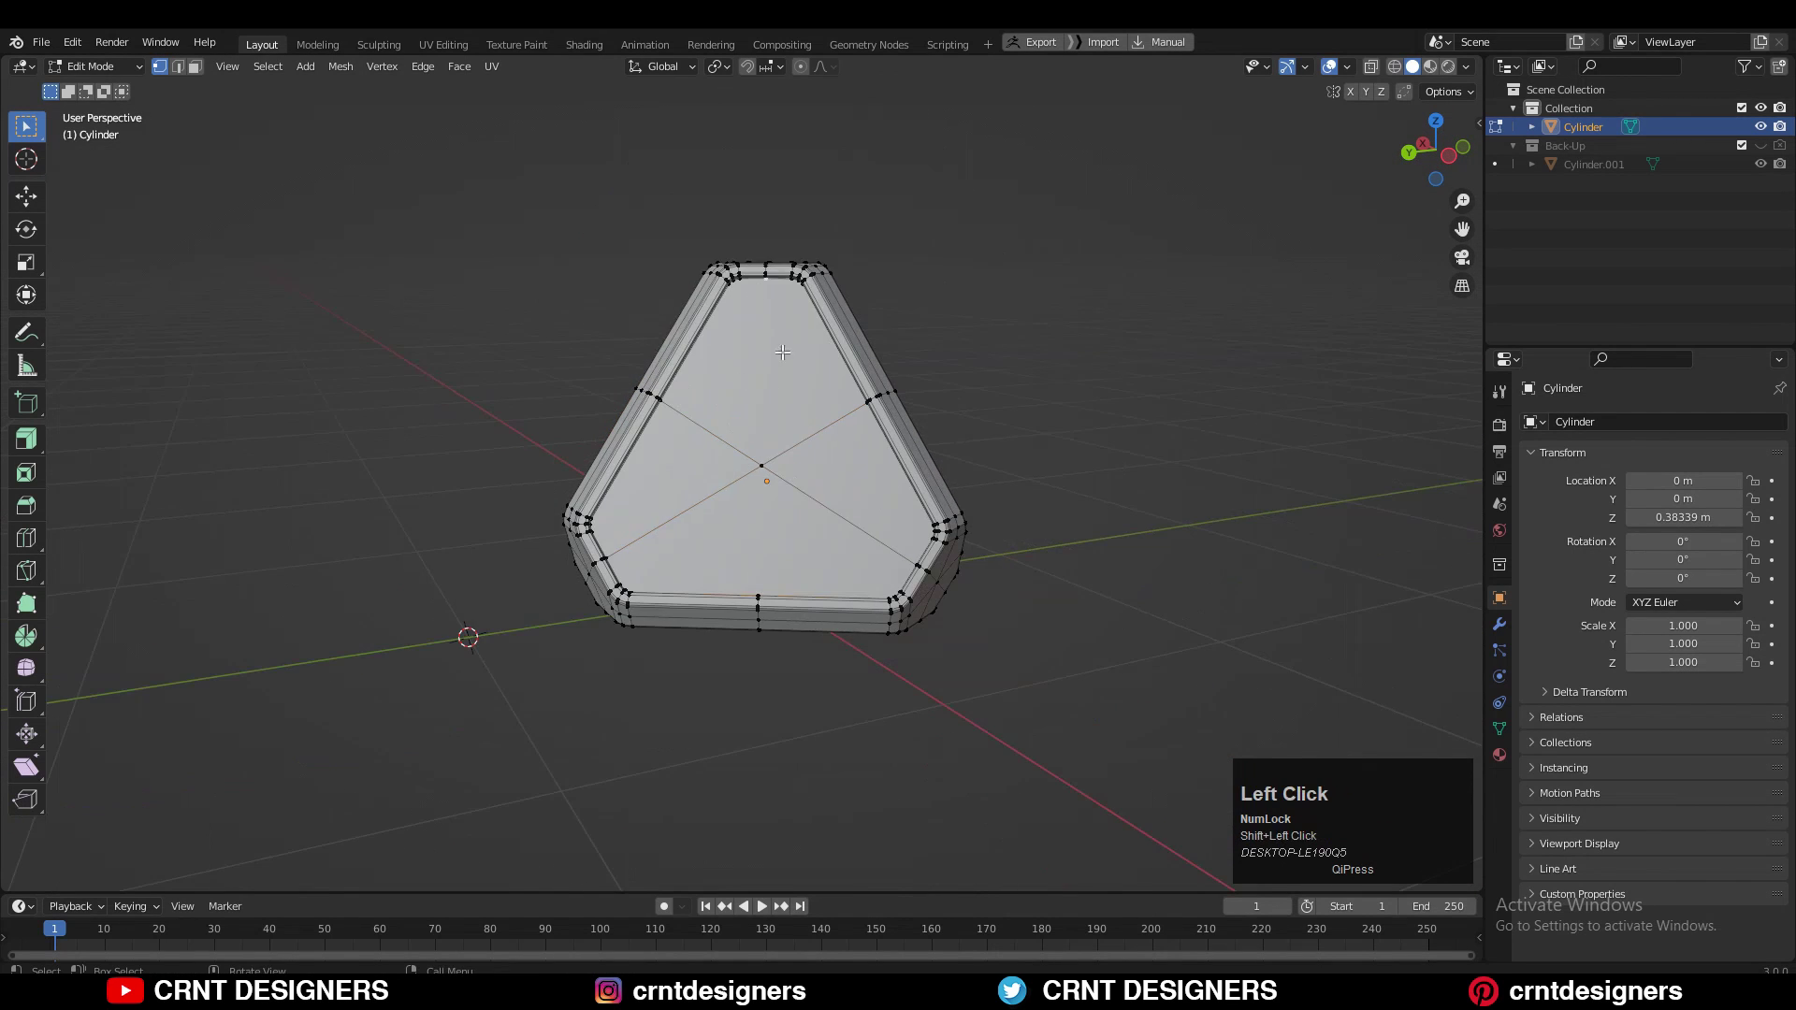
left_click(782, 351)
- Add a centred loop cut across the remaining uncut side of the third panel's frame
left_click(195, 66)
middle_click_drag(537, 405, 823, 374)
key("ctrl+r")
left_click(791, 546)
right_click(791, 546)
middle_click_drag(791, 545, 727, 538)
- Connect the opposite side midpoints of the third panel through its centre
key("1")
scroll(655, 374, "up", 3)
left_click(602, 318)
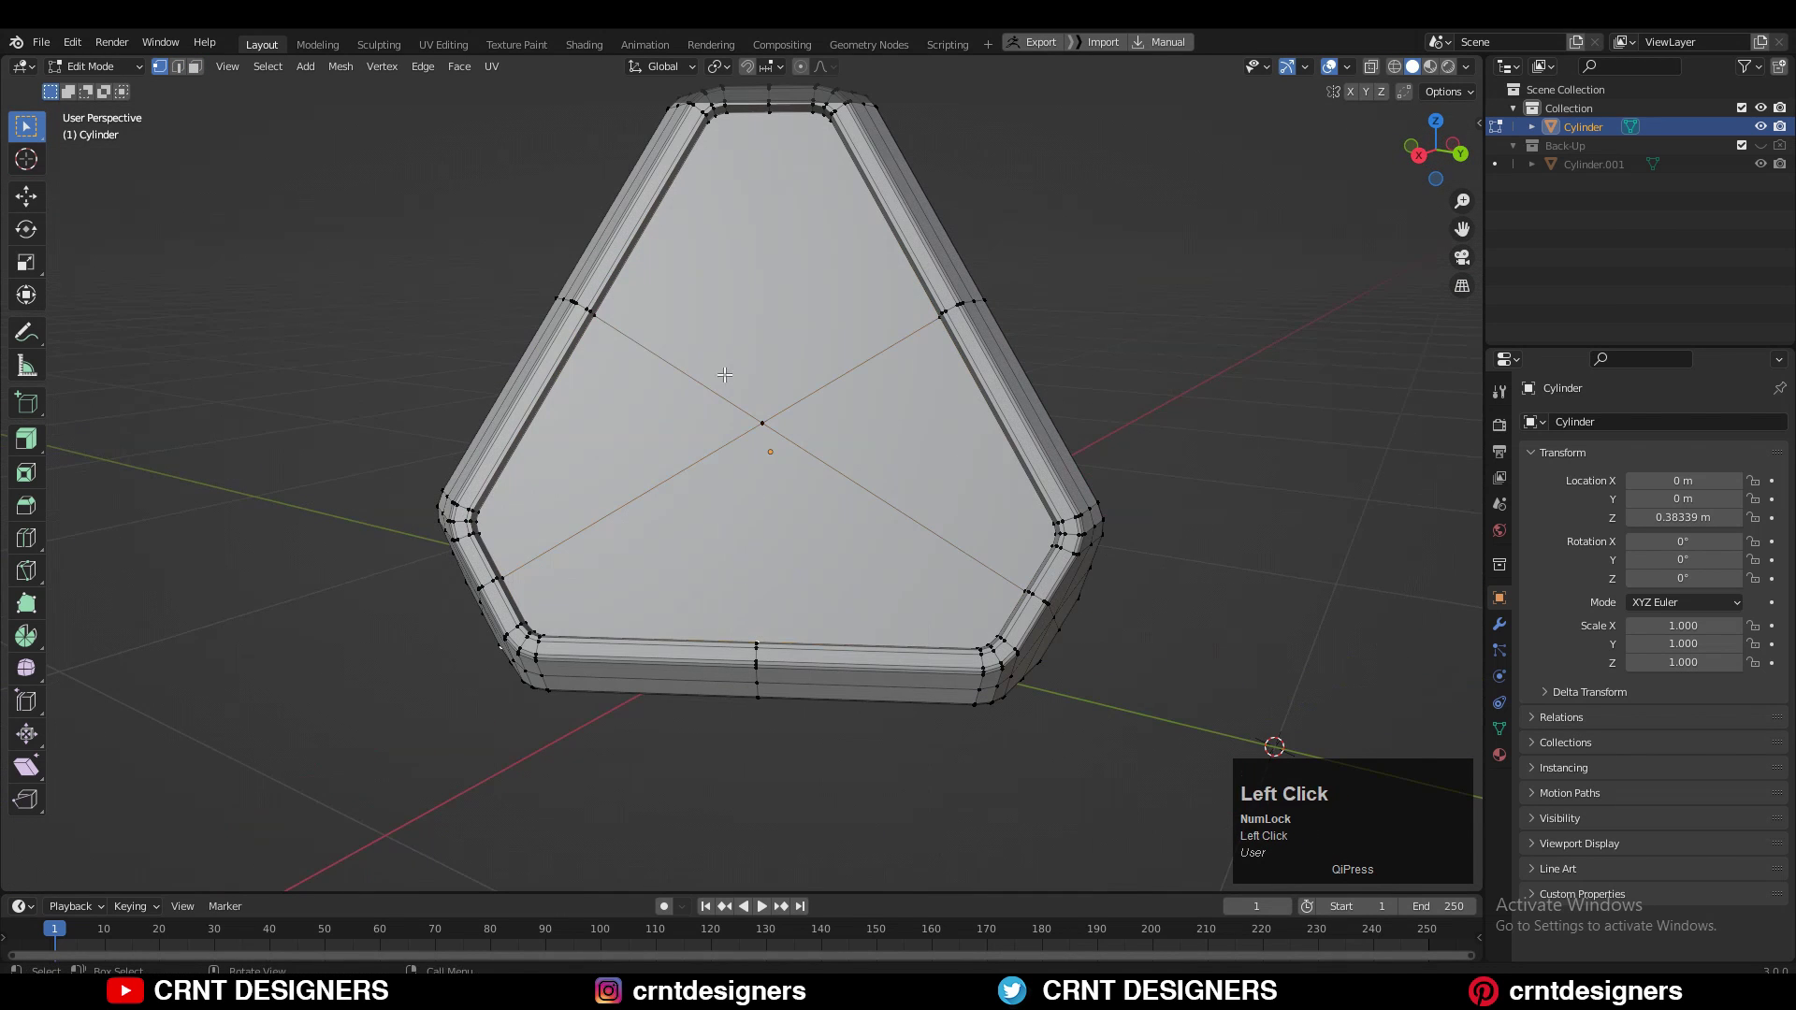
middle_click_drag(798, 287, 889, 450)
right_click(839, 348)
left_click(840, 350)
- Connect the opposite side midpoints of the underside panel so that all three edges cross at its centre
left_click(822, 660)
right_click(675, 389)
left_click(675, 389)
middle_click_drag(675, 402, 734, 496)
left_click(571, 692)
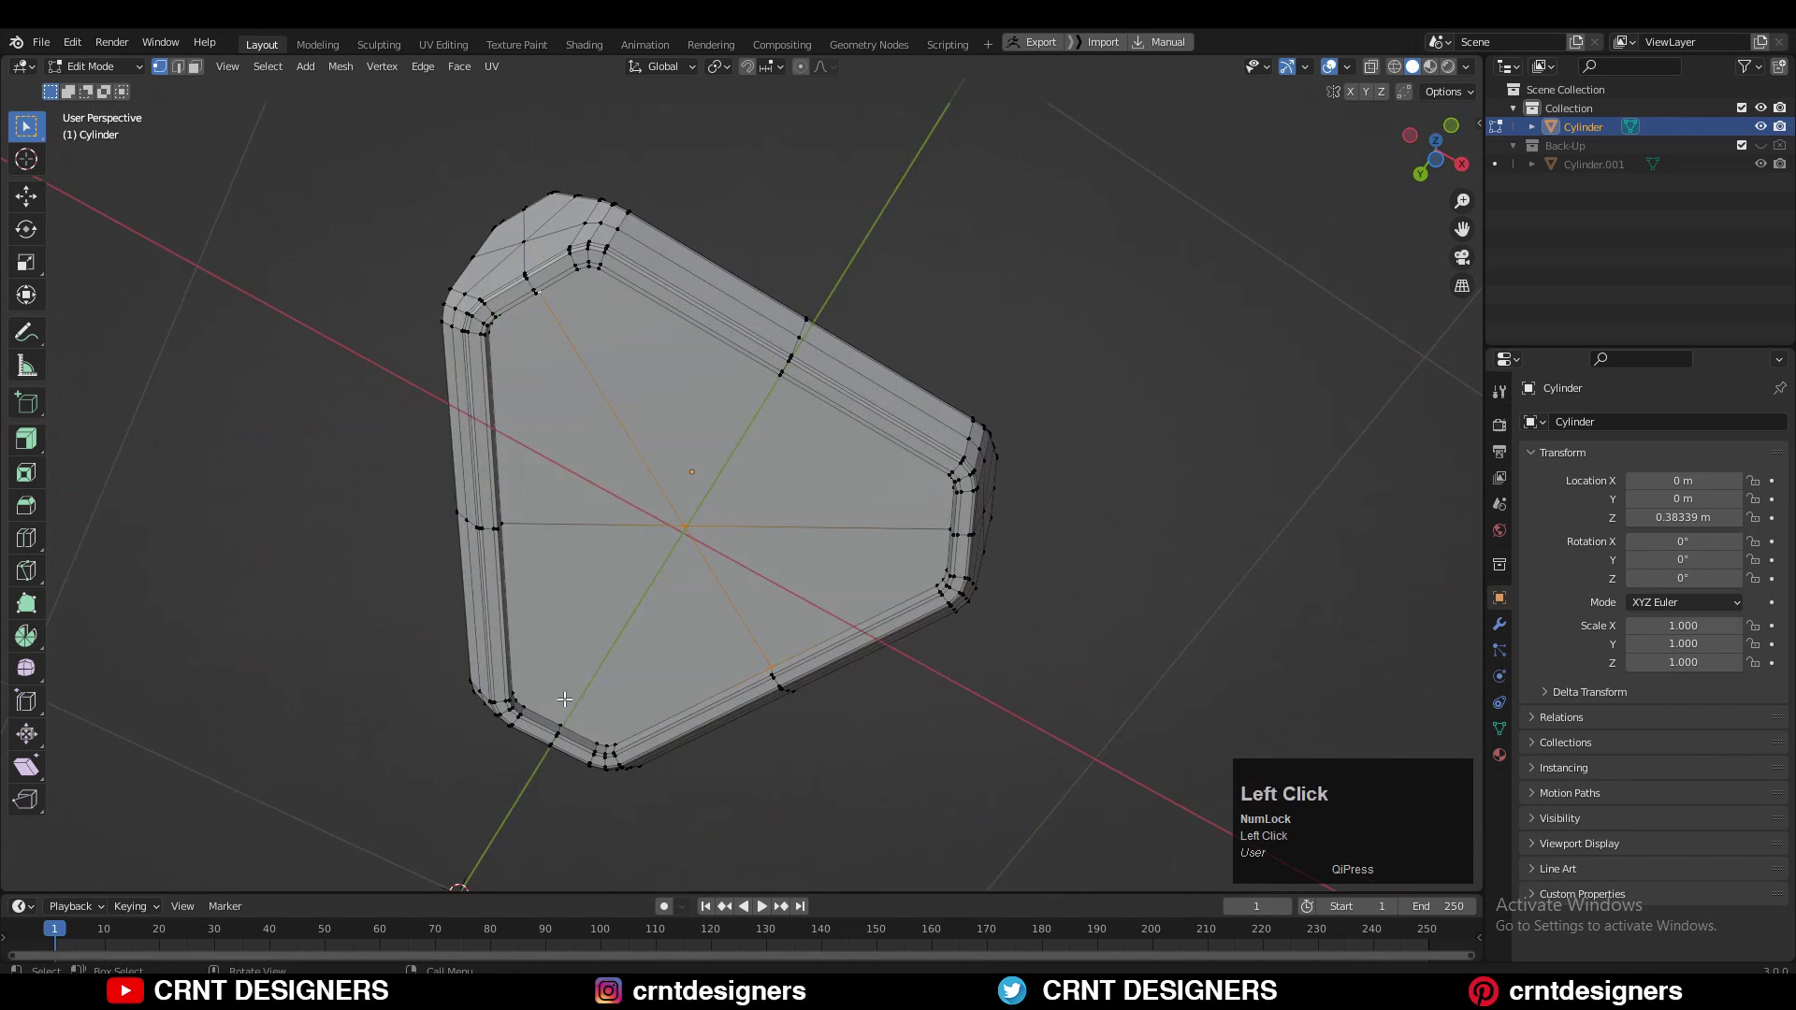
left_click(754, 281, "shift")
key("j")
- Select the inner faces of all the large triangular panels around the object
middle_click_drag(744, 318, 375, 646)
scroll(450, 580, "up", 4)
key("3")
scroll(608, 468, "down", 8)
middle_click_drag(608, 463, 657, 475)
left_click(676, 583, "shift")
middle_click_drag(676, 583, 739, 473)
middle_click_drag(848, 377, 870, 456)
scroll(948, 506, "up", 7)
middle_click_drag(870, 456, 802, 534, "shift")
left_click(1038, 487)
left_click(783, 467, "ctrl")
middle_click_drag(619, 661, 920, 506)
- Scale the selected panel faces and offset them along their normals by 0.0151 m with Shrink/Fatten
key("alt+s")
left_click(955, 330)
key("s")
left_click(941, 342, "ctrl")
key("alt+s")
left_click(949, 256)
scroll(1110, 360, "up", 3)
middle_click_drag(1110, 360, 1162, 441)
scroll(1162, 442, "up", 1)
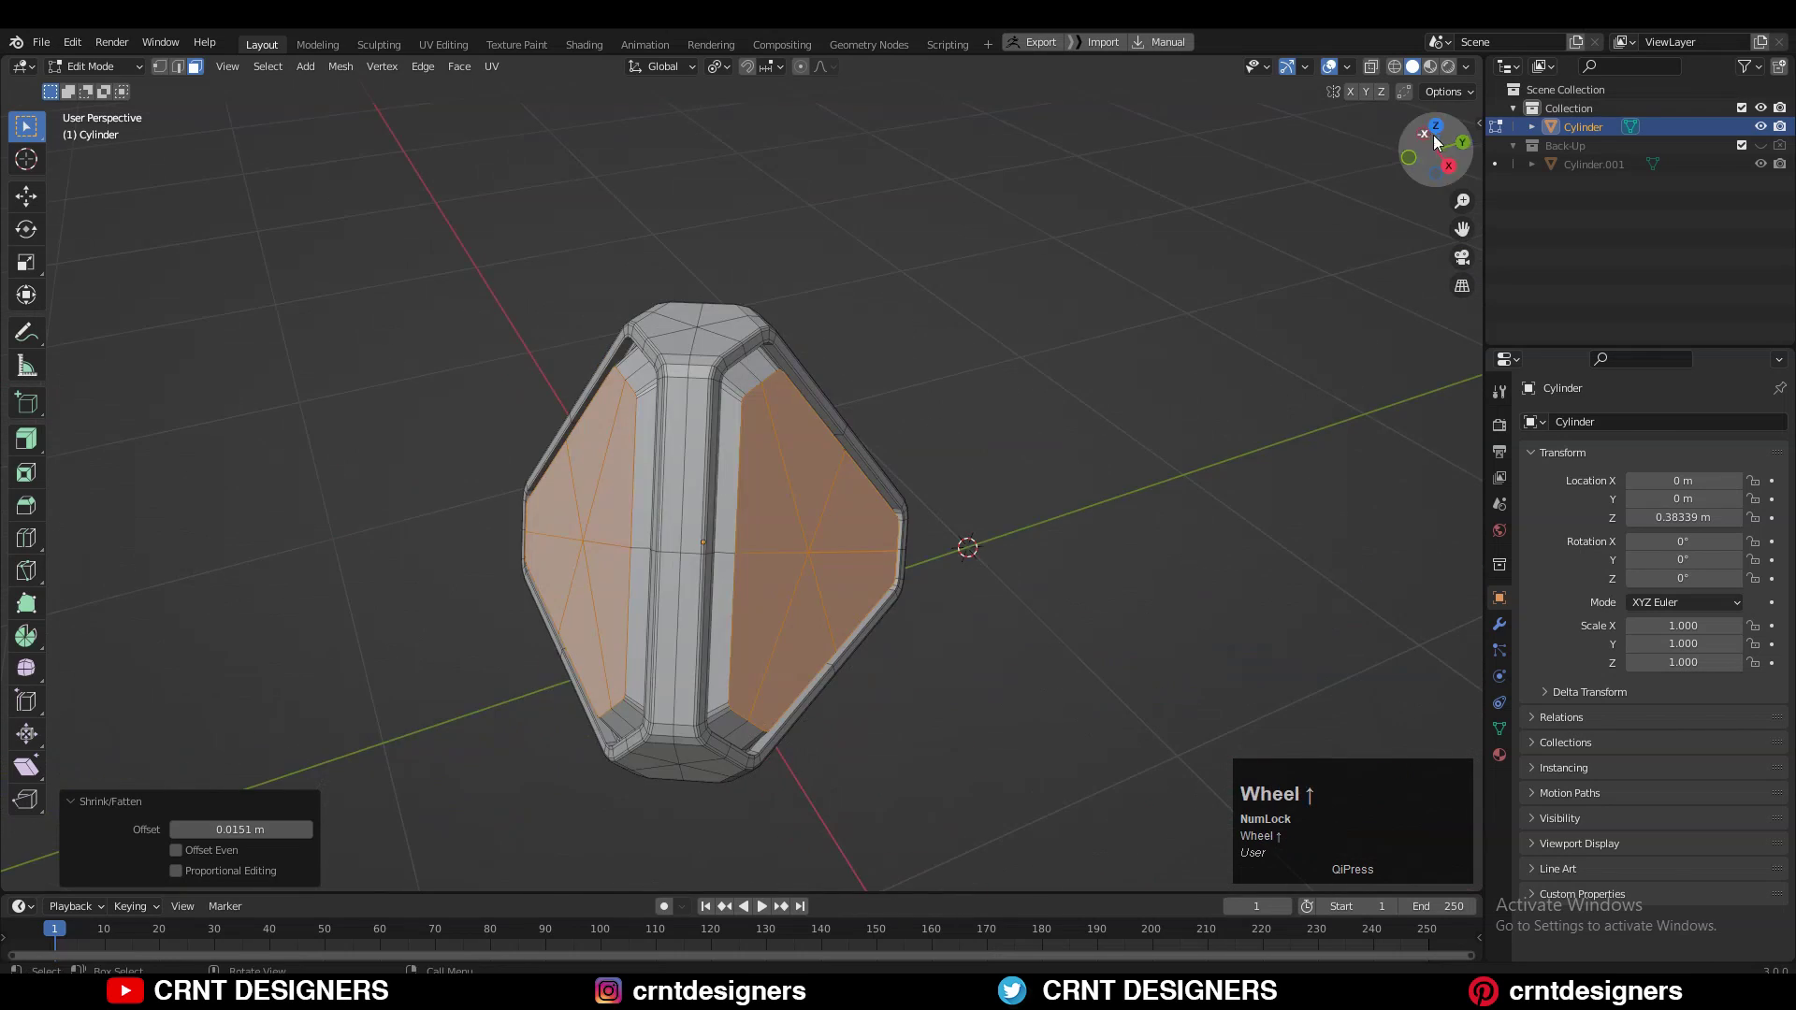
- Connect the vertices at the upper corners of the raised front panel to form a support edge
scroll(1018, 188, "up", 5)
middle_click_drag(913, 231, 1025, 281)
middle_click_drag(1025, 281, 850, 320)
left_click(1044, 330)
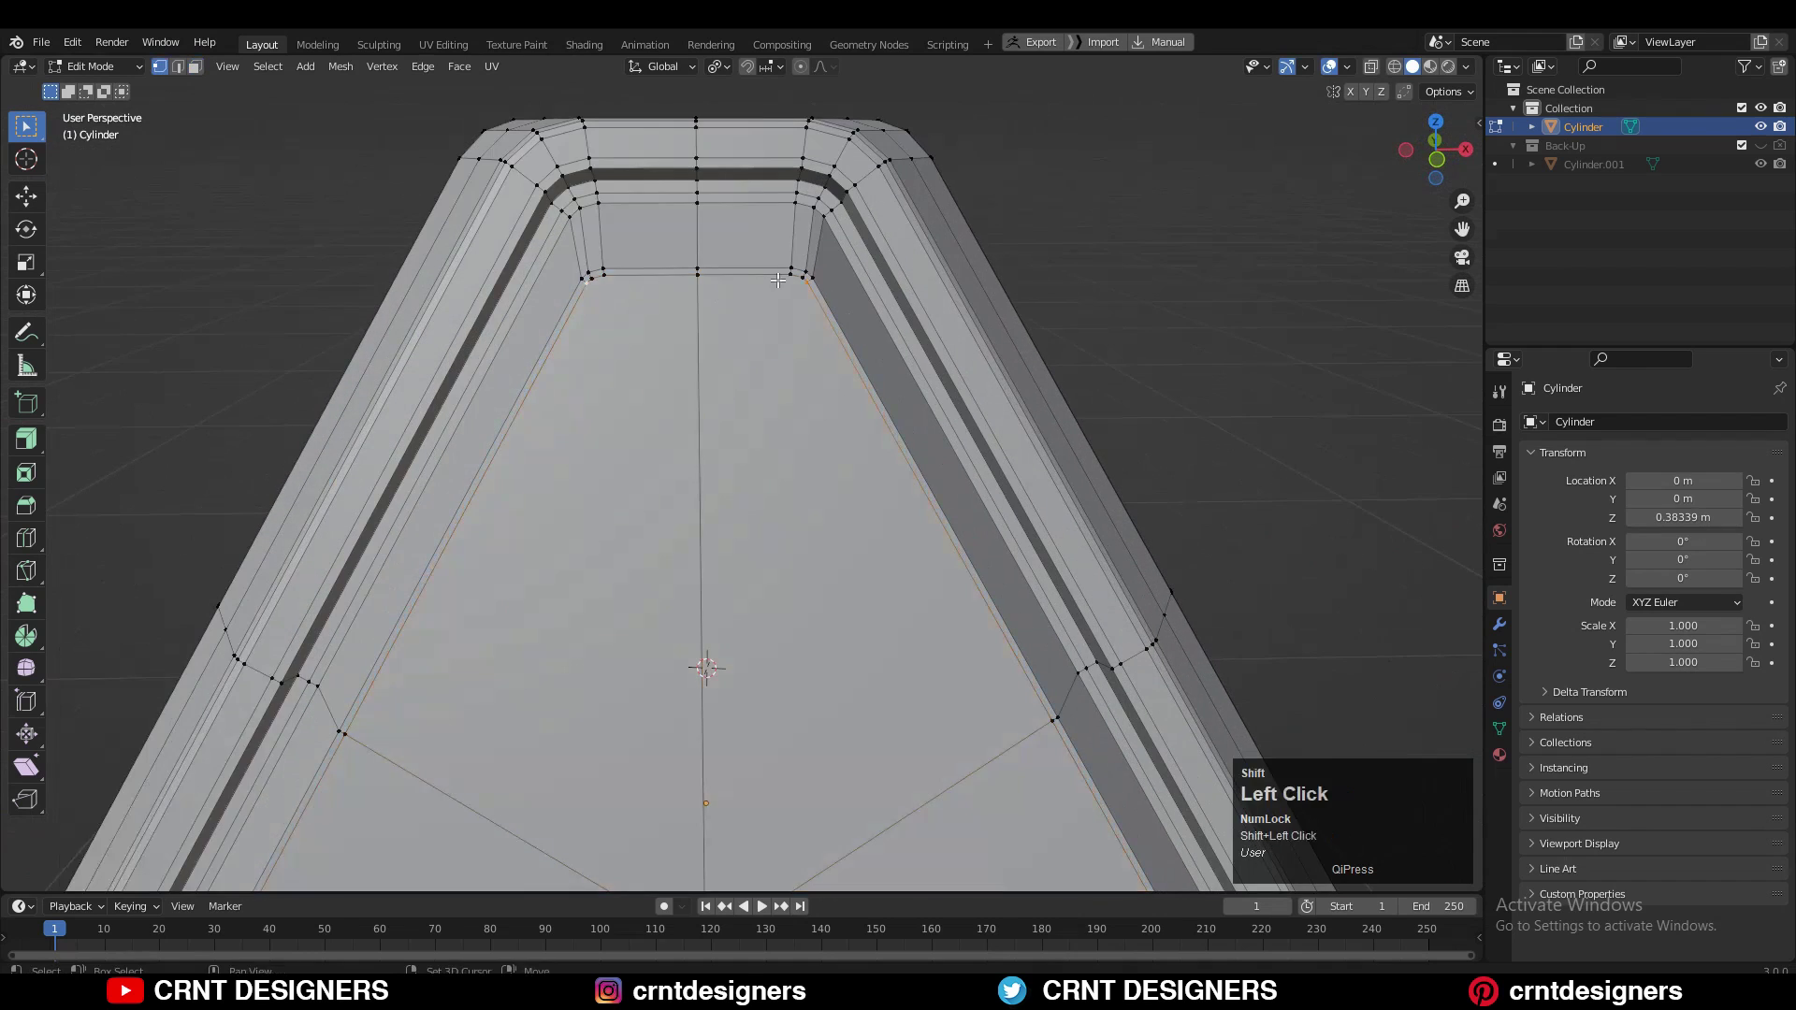
scroll(771, 287, "up", 2)
right_click(799, 335)
left_click(799, 335)
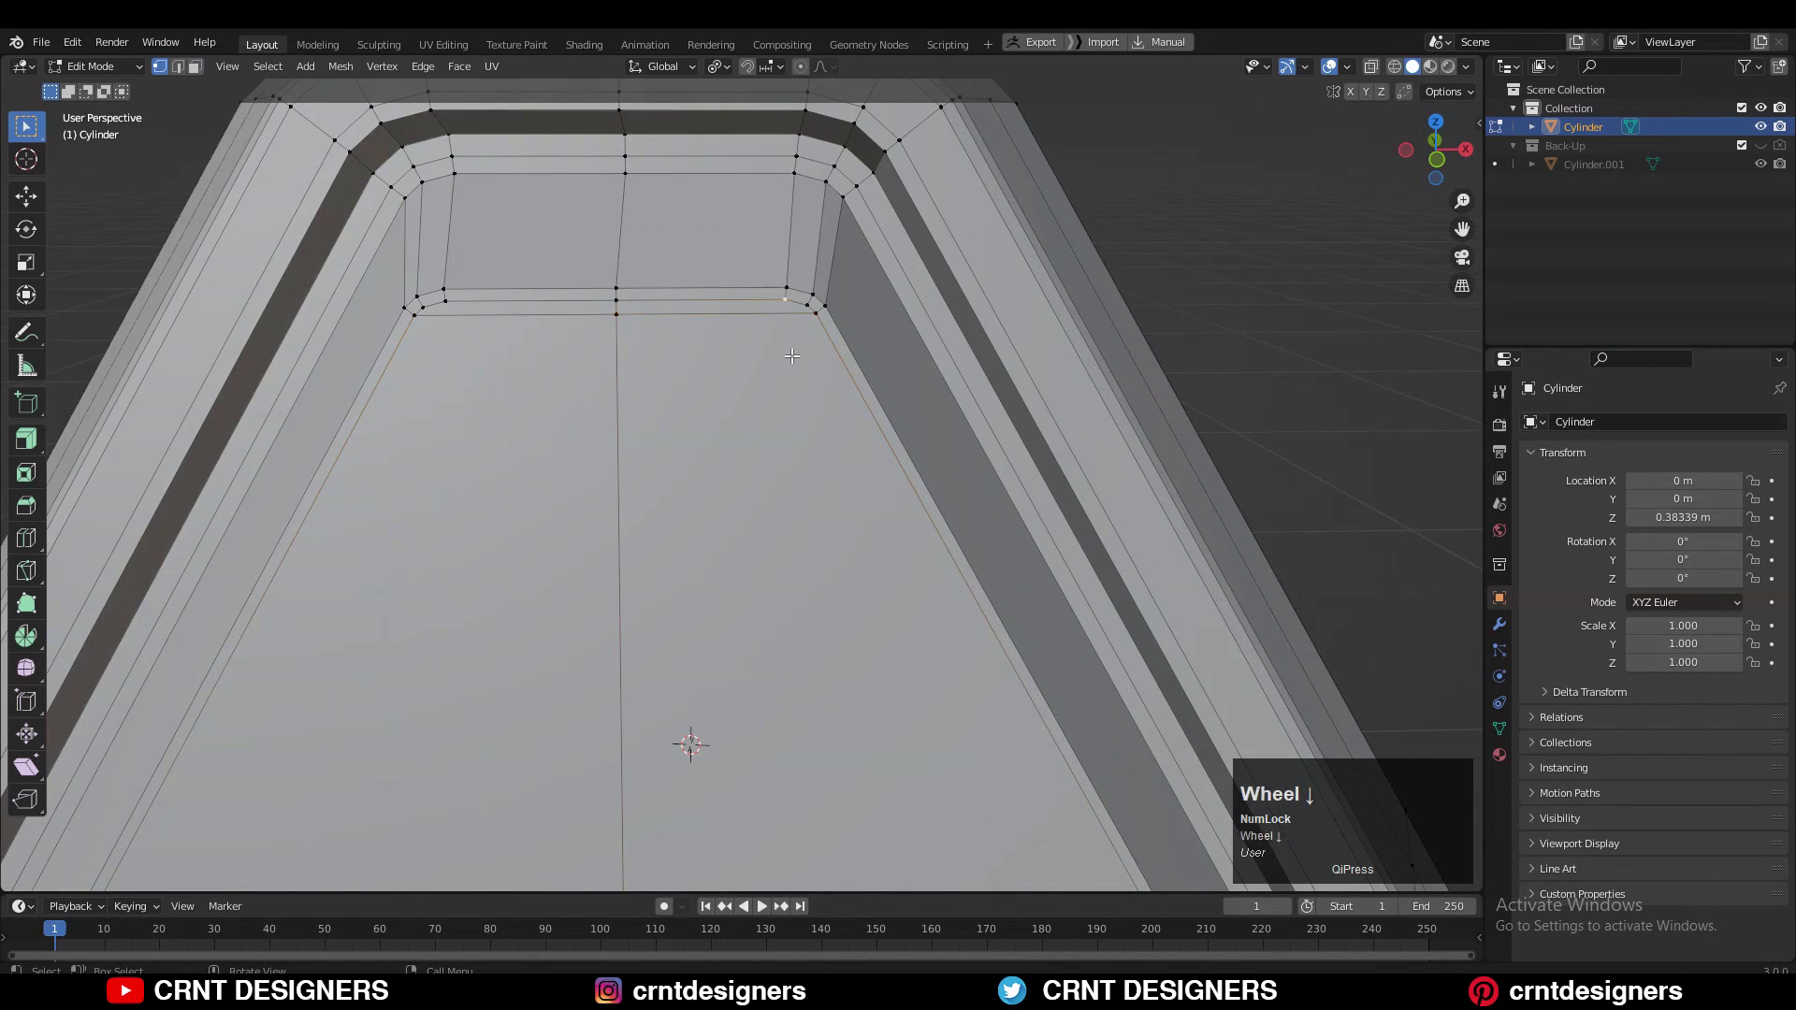
- Connect the matching vertices at the front panel's lower corners to continue the support edges around its border
middle_click_drag(793, 368, 861, 449)
scroll(885, 513, "up", 2)
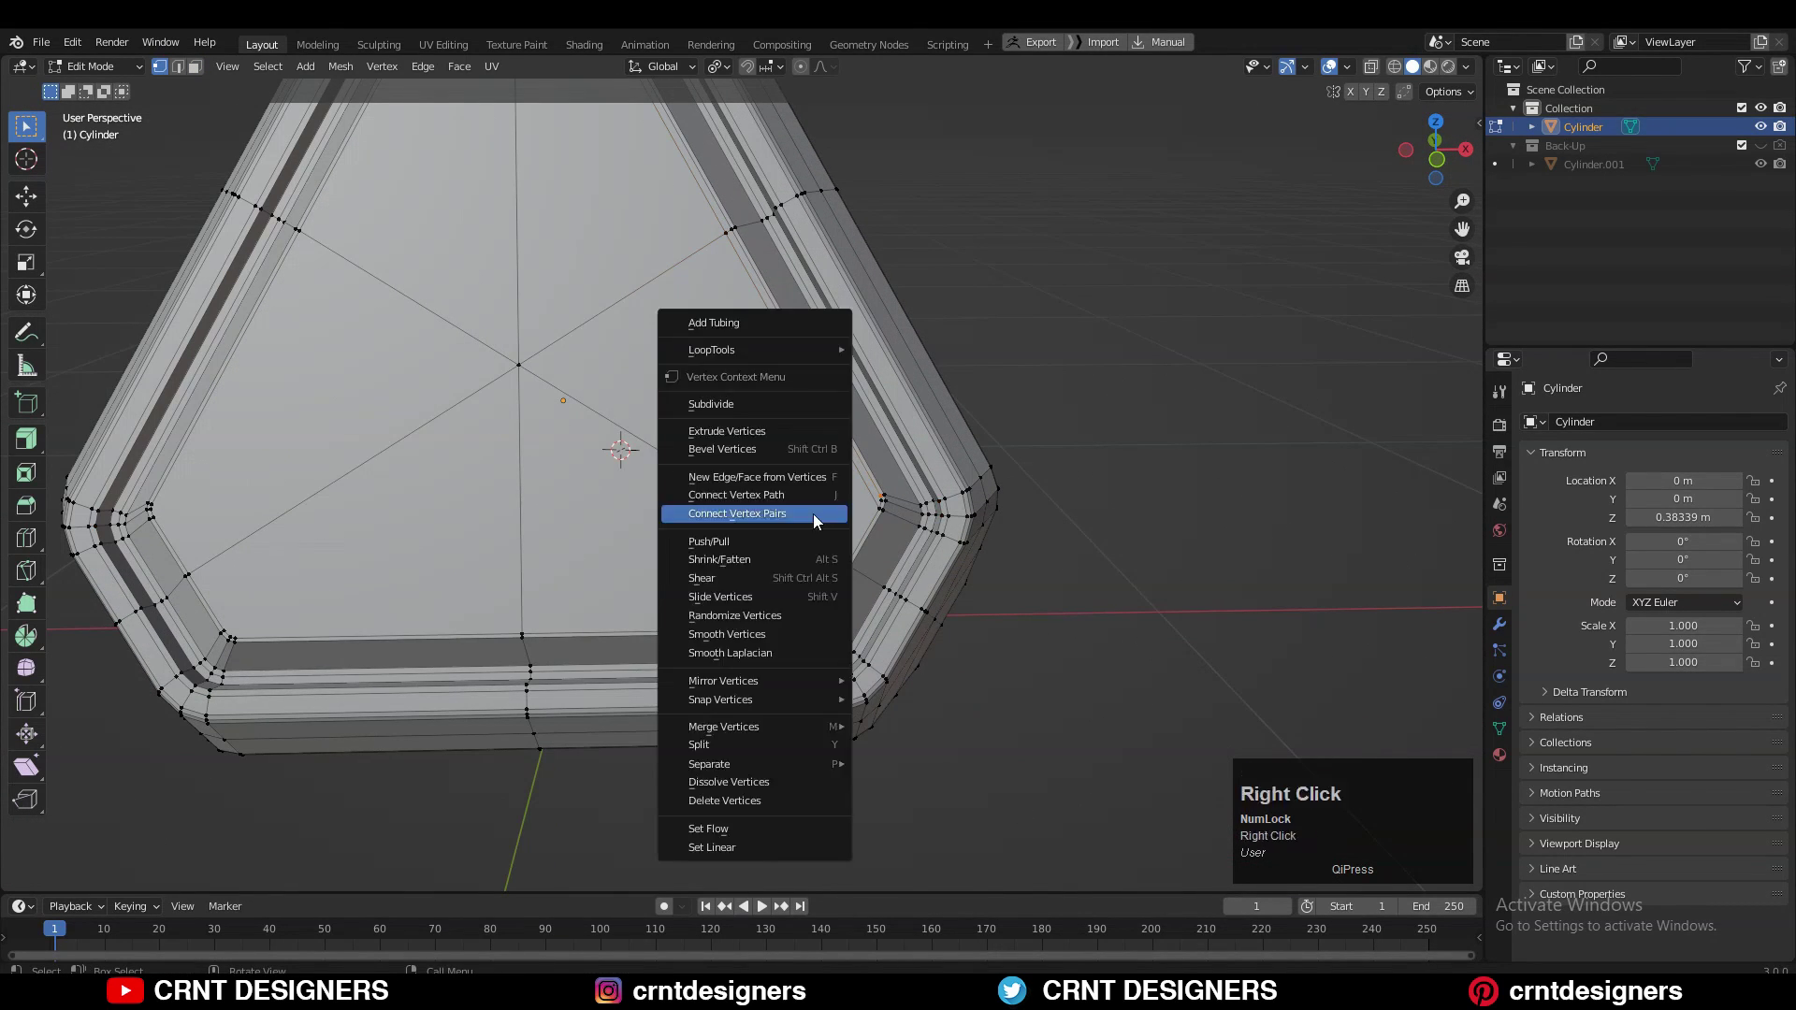
middle_click_drag(711, 280, 880, 636, "shift")
scroll(879, 636, "up", 2)
middle_click_drag(692, 655, 843, 281, "shift")
scroll(814, 374, "up", 5)
scroll(375, 375, "down", 4)
middle_click_drag(374, 375, 814, 431, "shift")
left_click(765, 289, "shift")
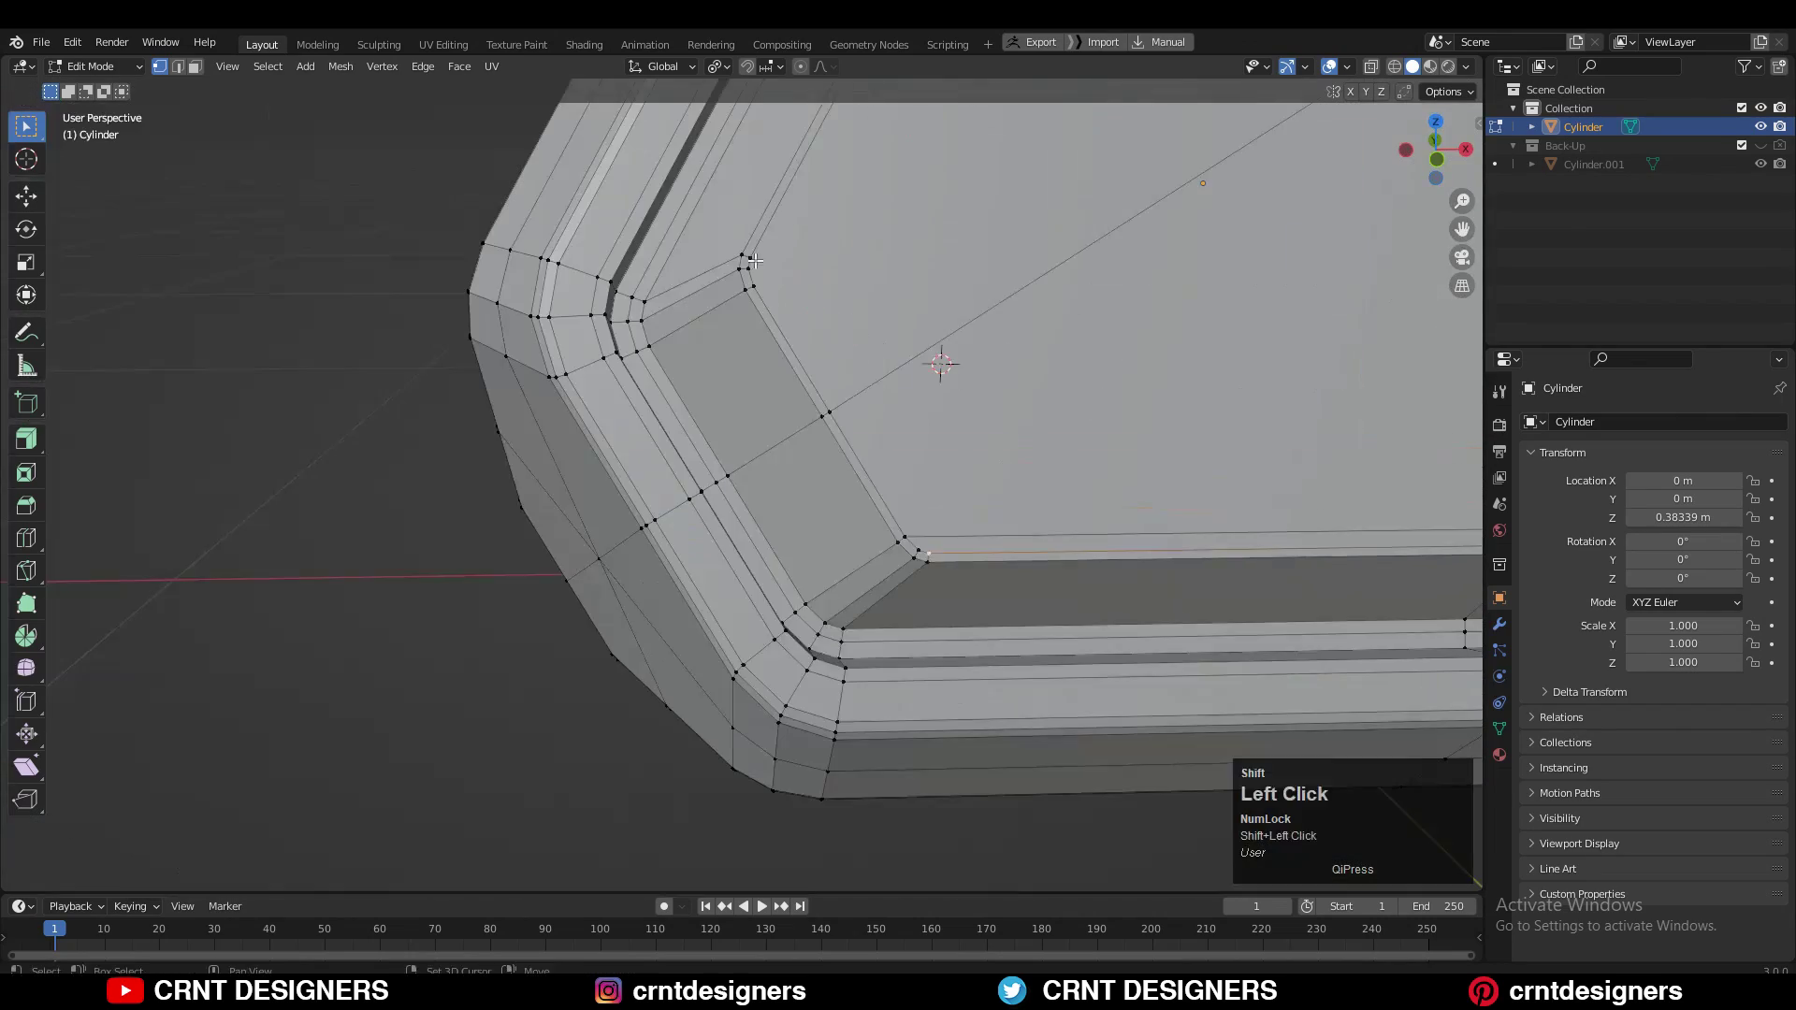
- Add a loop cut around the front panel's sloped wall, slid close to the raised face's border
scroll(831, 299, "down", 3)
middle_click_drag(831, 298, 655, 599, "shift")
scroll(692, 524, "up", 3)
left_click(756, 321)
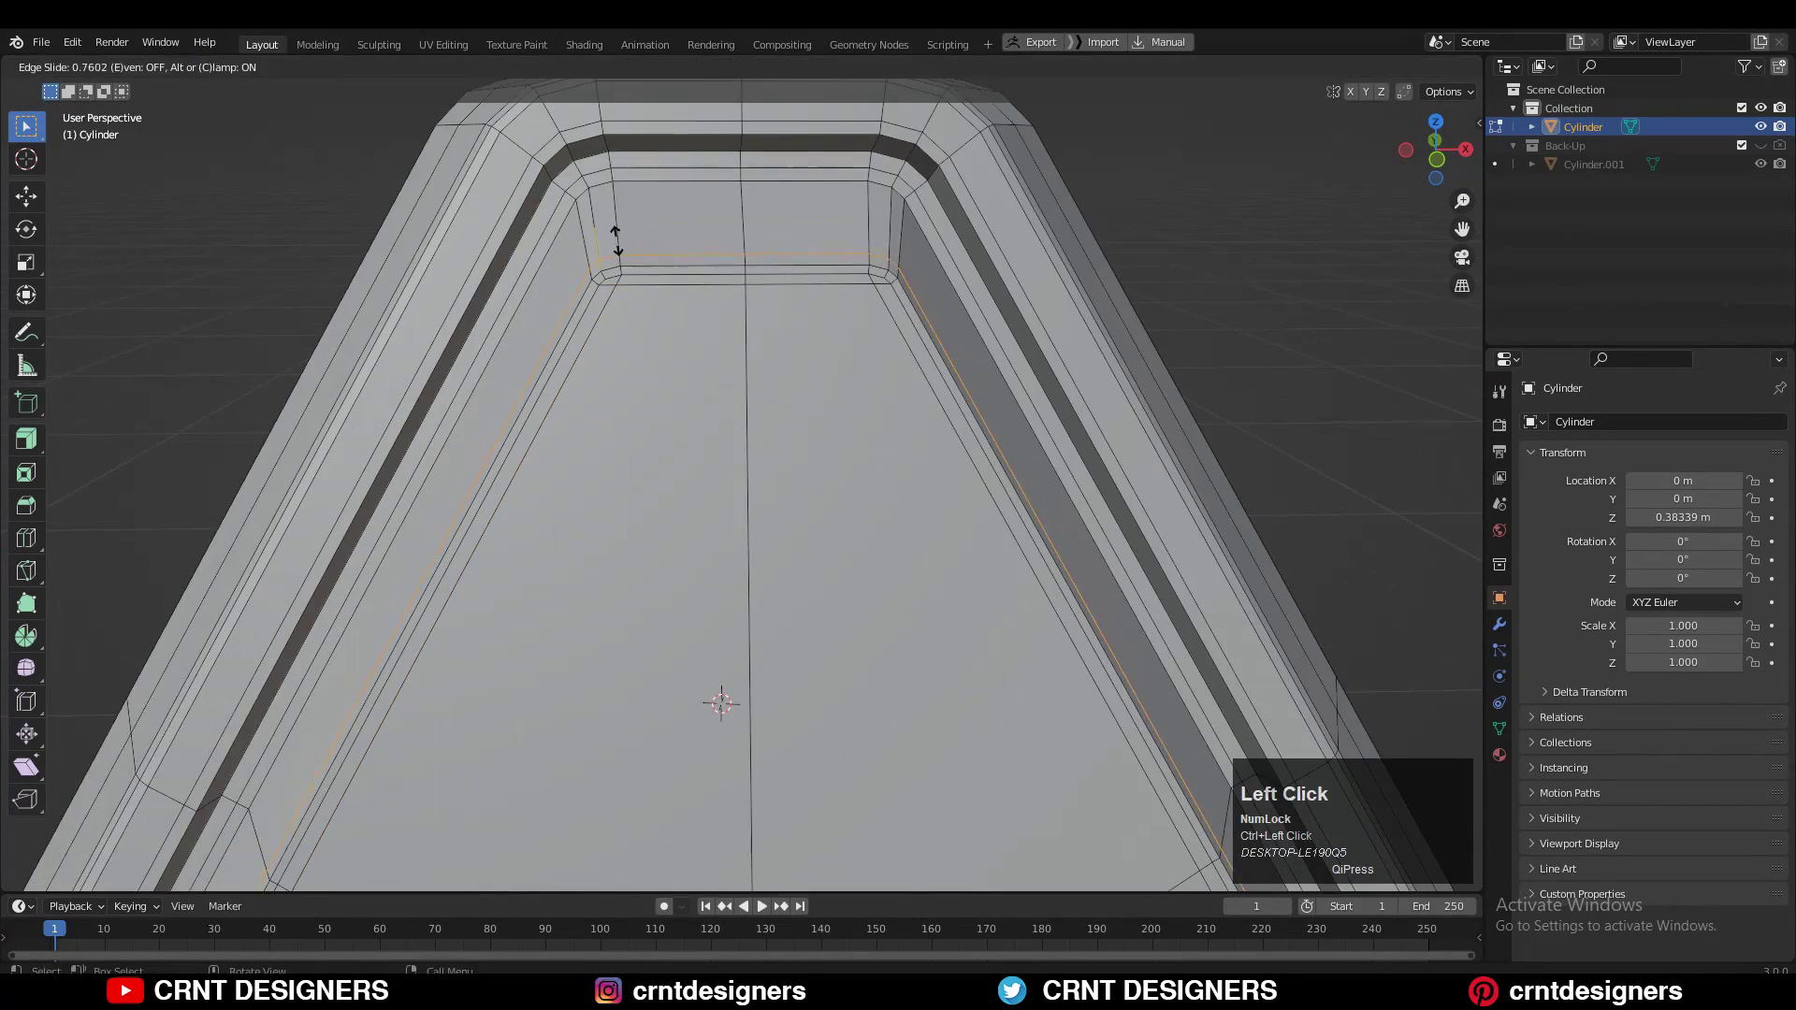
- Inset the groove's inner face loop around the front panel by about 0.01 m as edge support
middle_click_drag(617, 207, 817, 372)
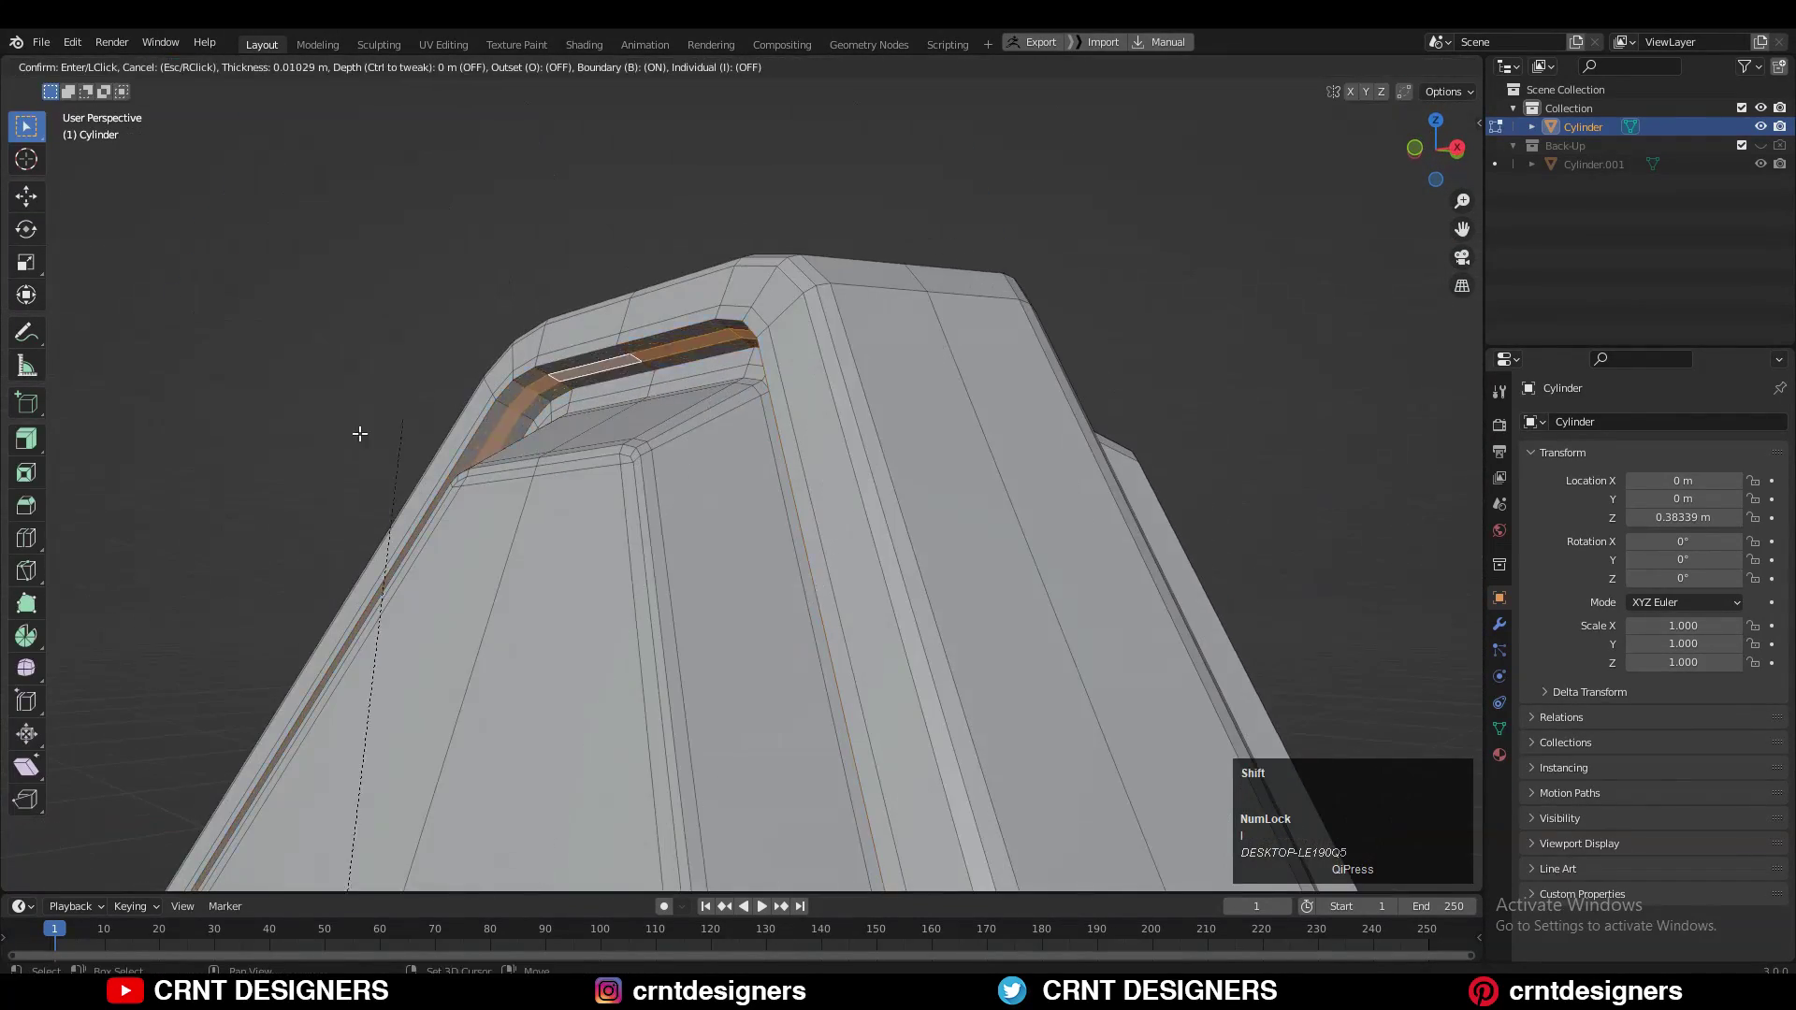
middle_click_drag(693, 221, 596, 529)
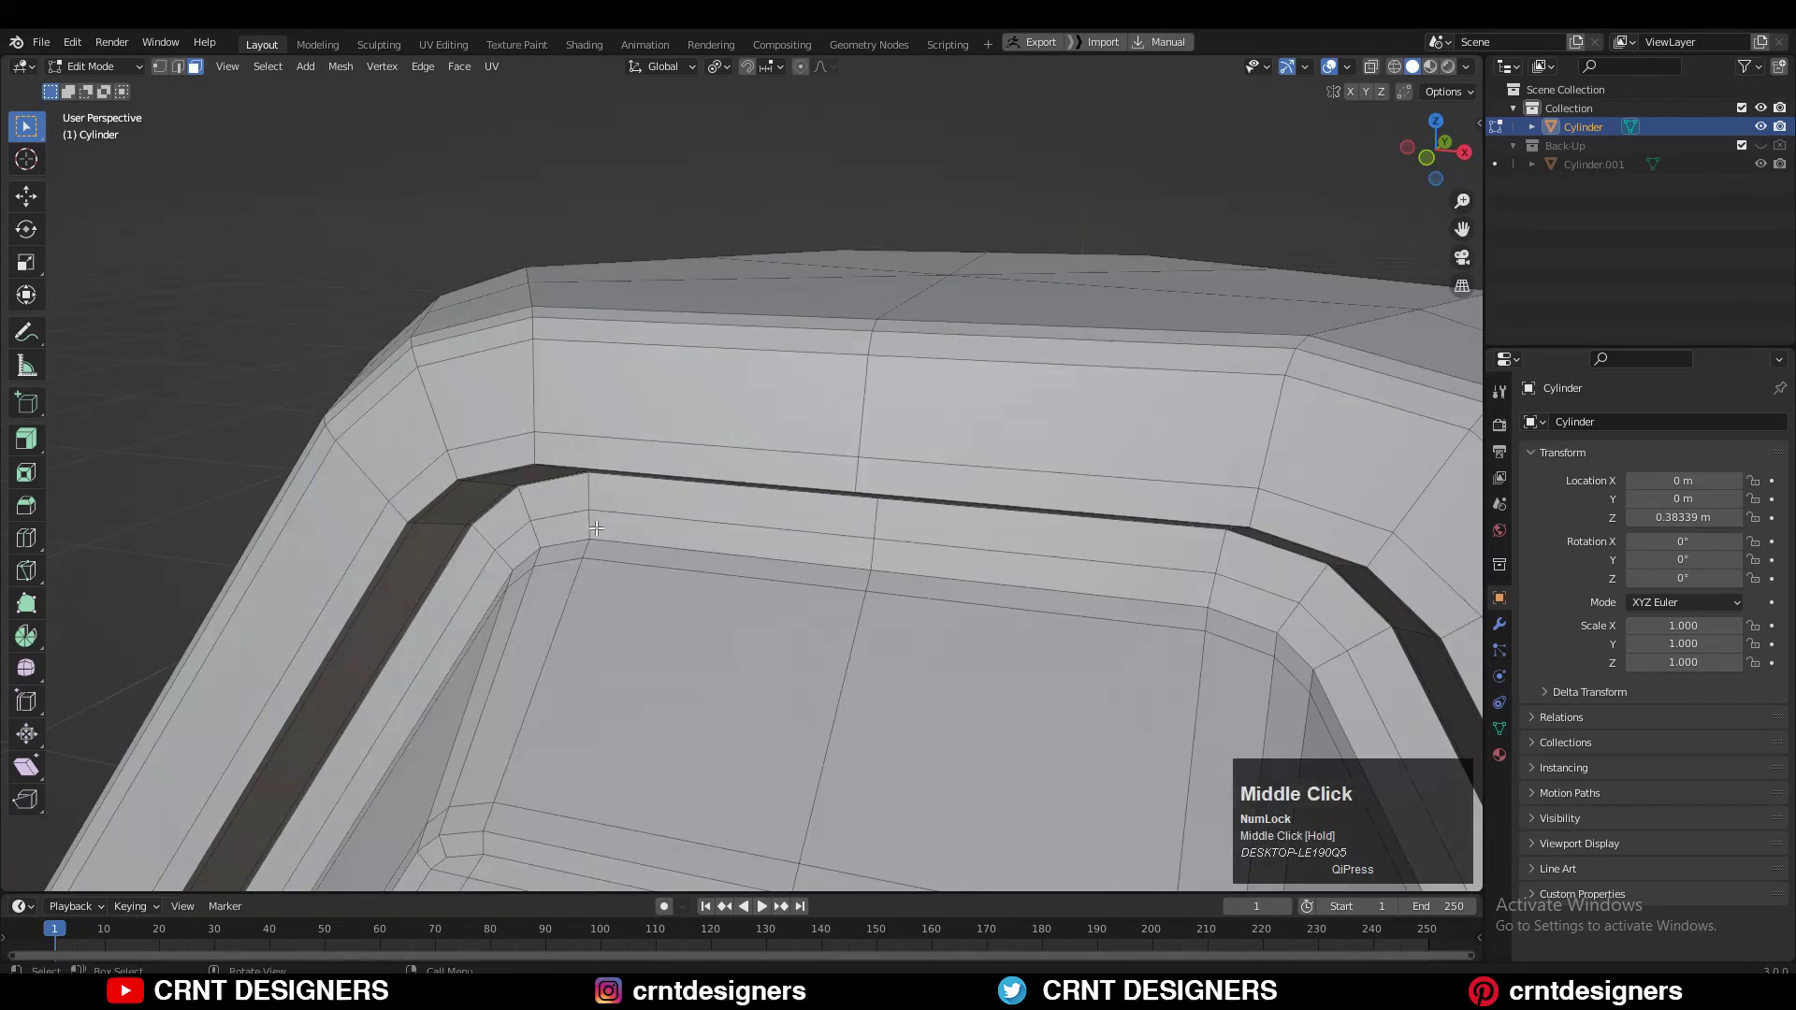
left_click(994, 455)
left_click(993, 454)
- Add a Catmull-Clark Subdivision modifier with 2 viewport levels and turn off its display in Edit Mode
scroll(993, 455, "down", 6)
middle_click_drag(993, 524, 839, 429, "shift")
scroll(1003, 446, "down", 3)
key("ctrl+w")
key("Tab")
scroll(931, 413, "up", 4)
left_click(1500, 624)
left_click(1678, 454)
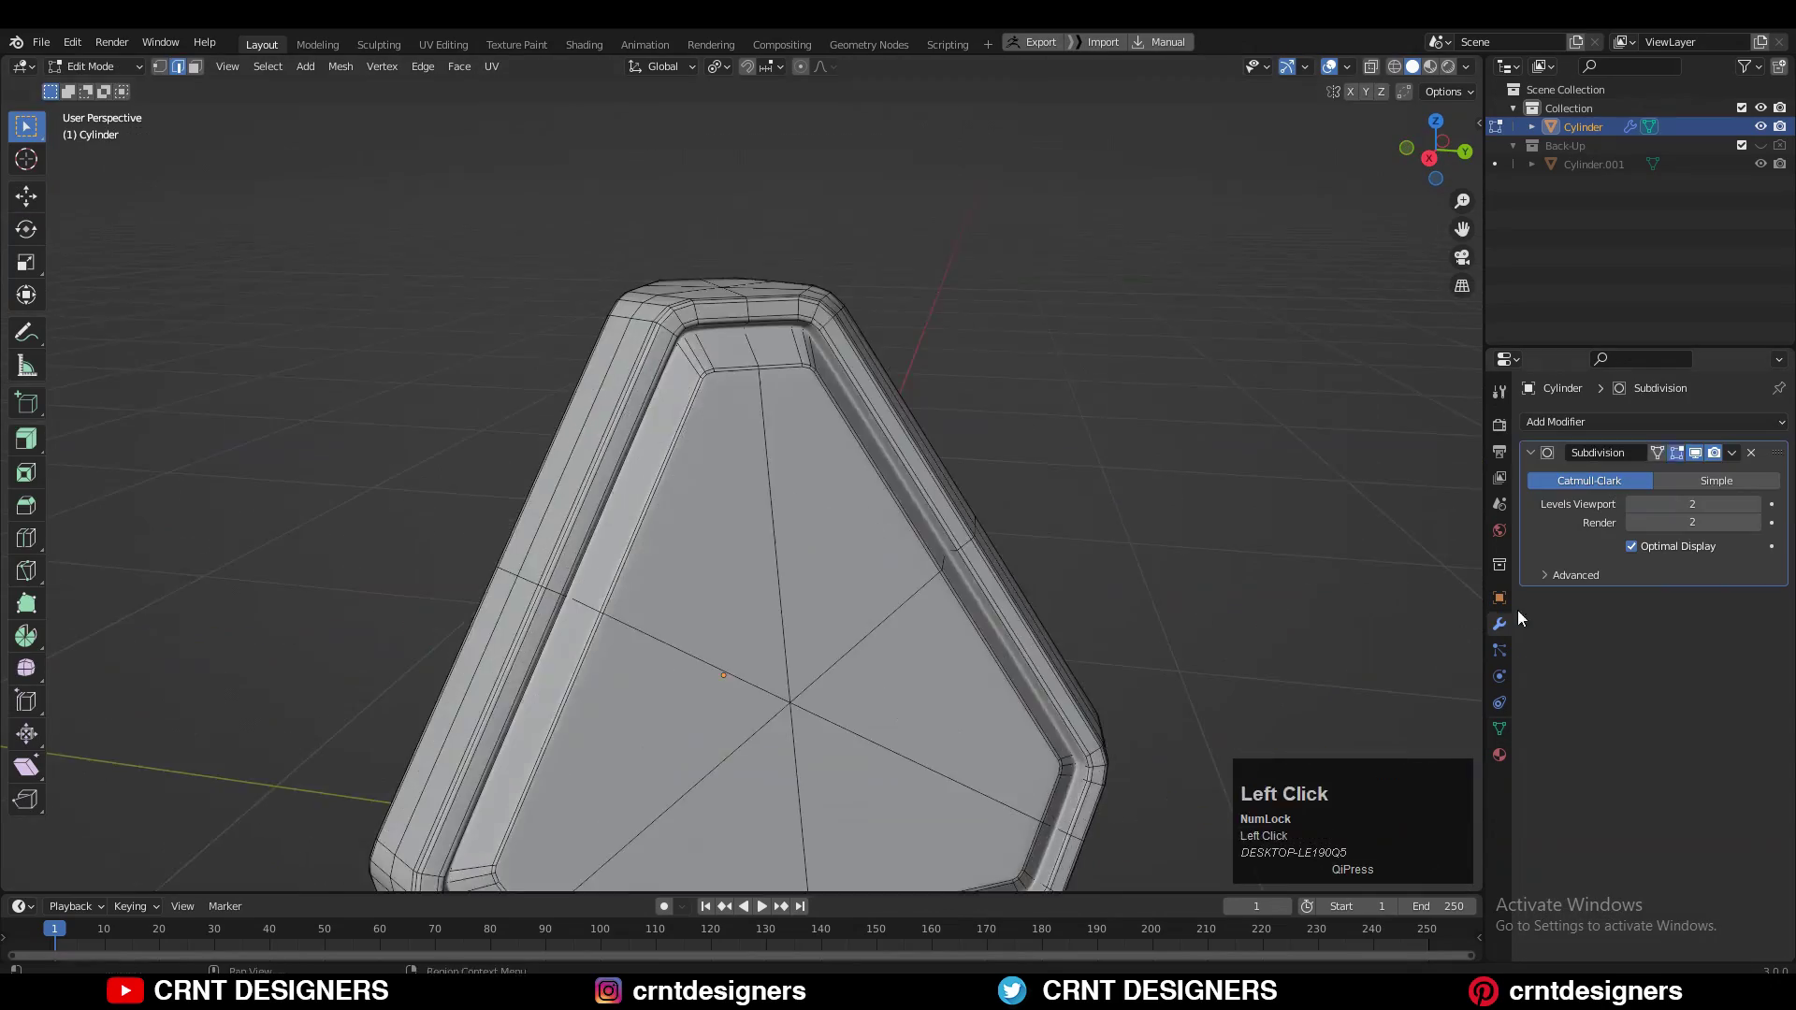
- Add a support loop cut along the groove beside the raised side panel
key("1")
scroll(842, 467, "up", 5)
right_click(578, 451)
left_click(577, 451)
key("ctrl+r")
left_click(542, 449)
scroll(598, 449, "up", 3)
- Inset the face loop running along the side panel's groove
key("3")
left_click(502, 382, "alt")
key("i")
- Add a loop cut in the narrow groove strip and bevel it with 2 segments at a width of 0.00265 m
middle_click_drag(804, 392, 794, 425, "shift")
key("ctrl+r")
key("ctrl+b")
left_click(784, 326)
key("Tab")
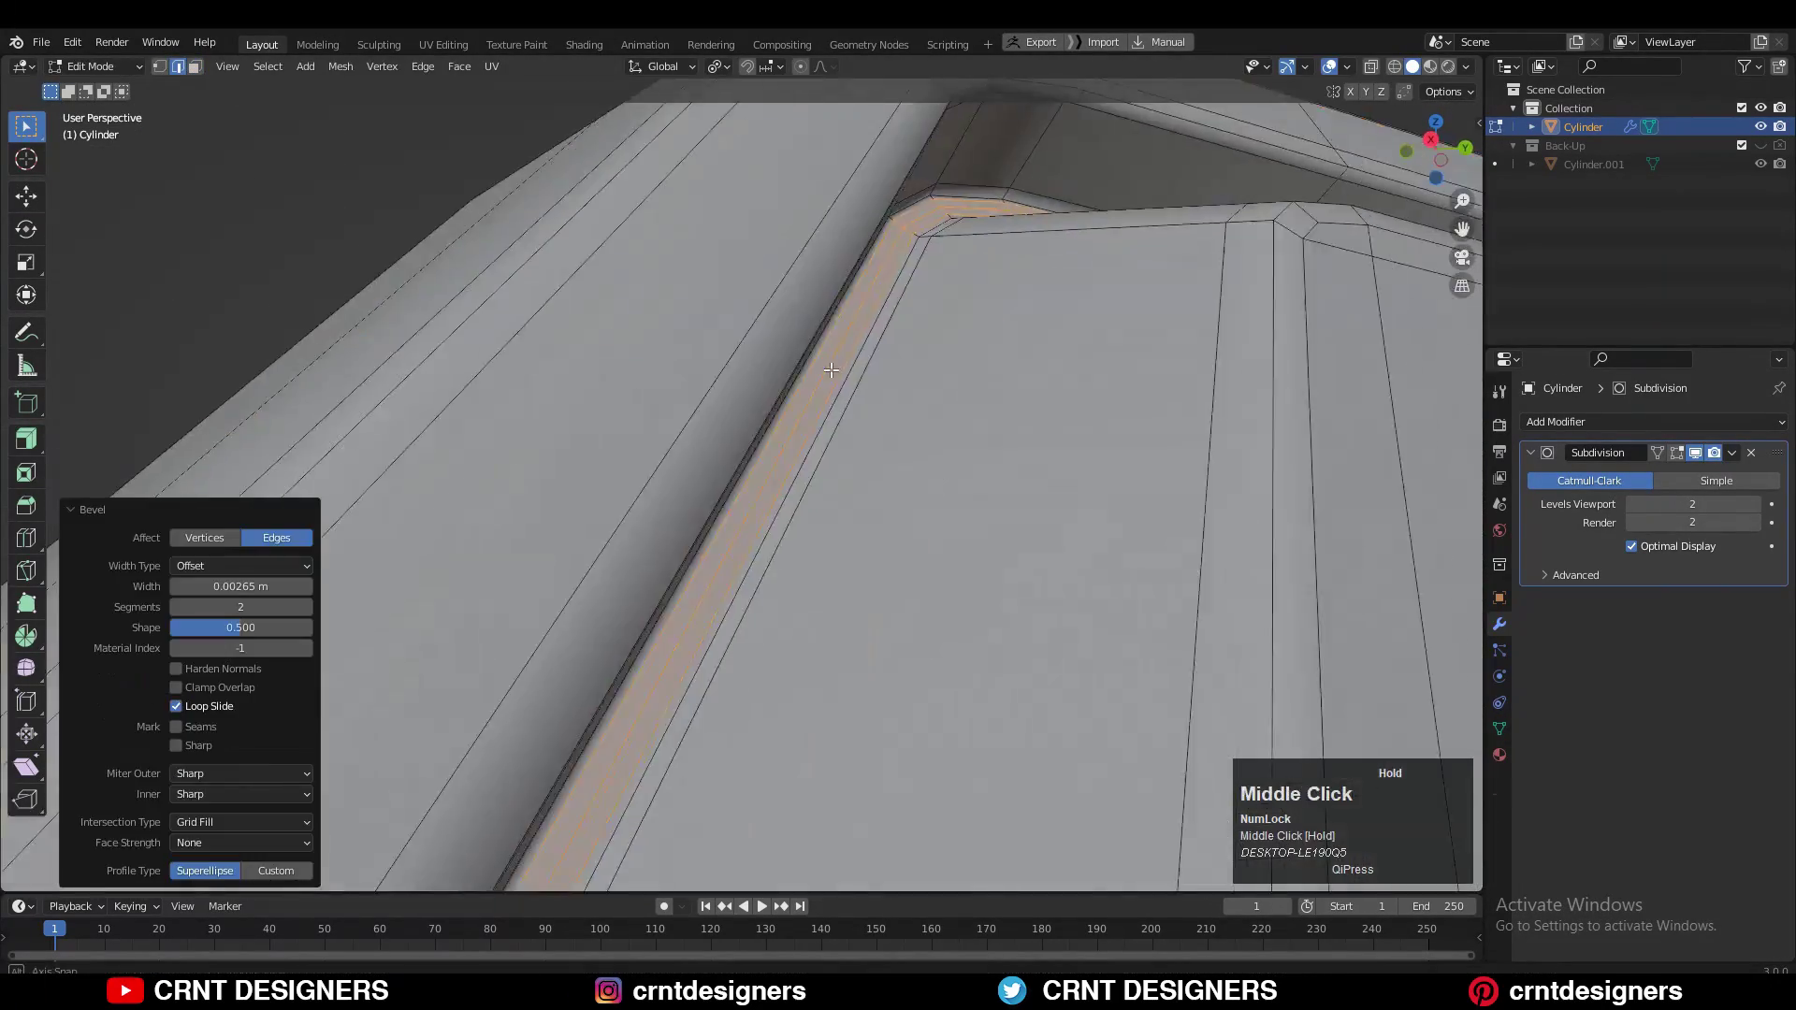
- Inset the next side panel's groove face loop and add supporting loop cuts beside it
key("Tab")
scroll(978, 322, "down", 5)
middle_click_drag(979, 322, 1104, 543)
scroll(852, 486, "up", 2)
key("3")
left_click(715, 423, "alt")
key("i")
left_click(1215, 393)
key("ctrl+r")
key("ctrl+r")
- Dissolve the surplus edge loop near the panel's lower groove and undo the last vertex change
left_click(795, 581, "alt")
key("ctrl+x")
key("1")
left_click(1194, 530)
key("ctrl+z")
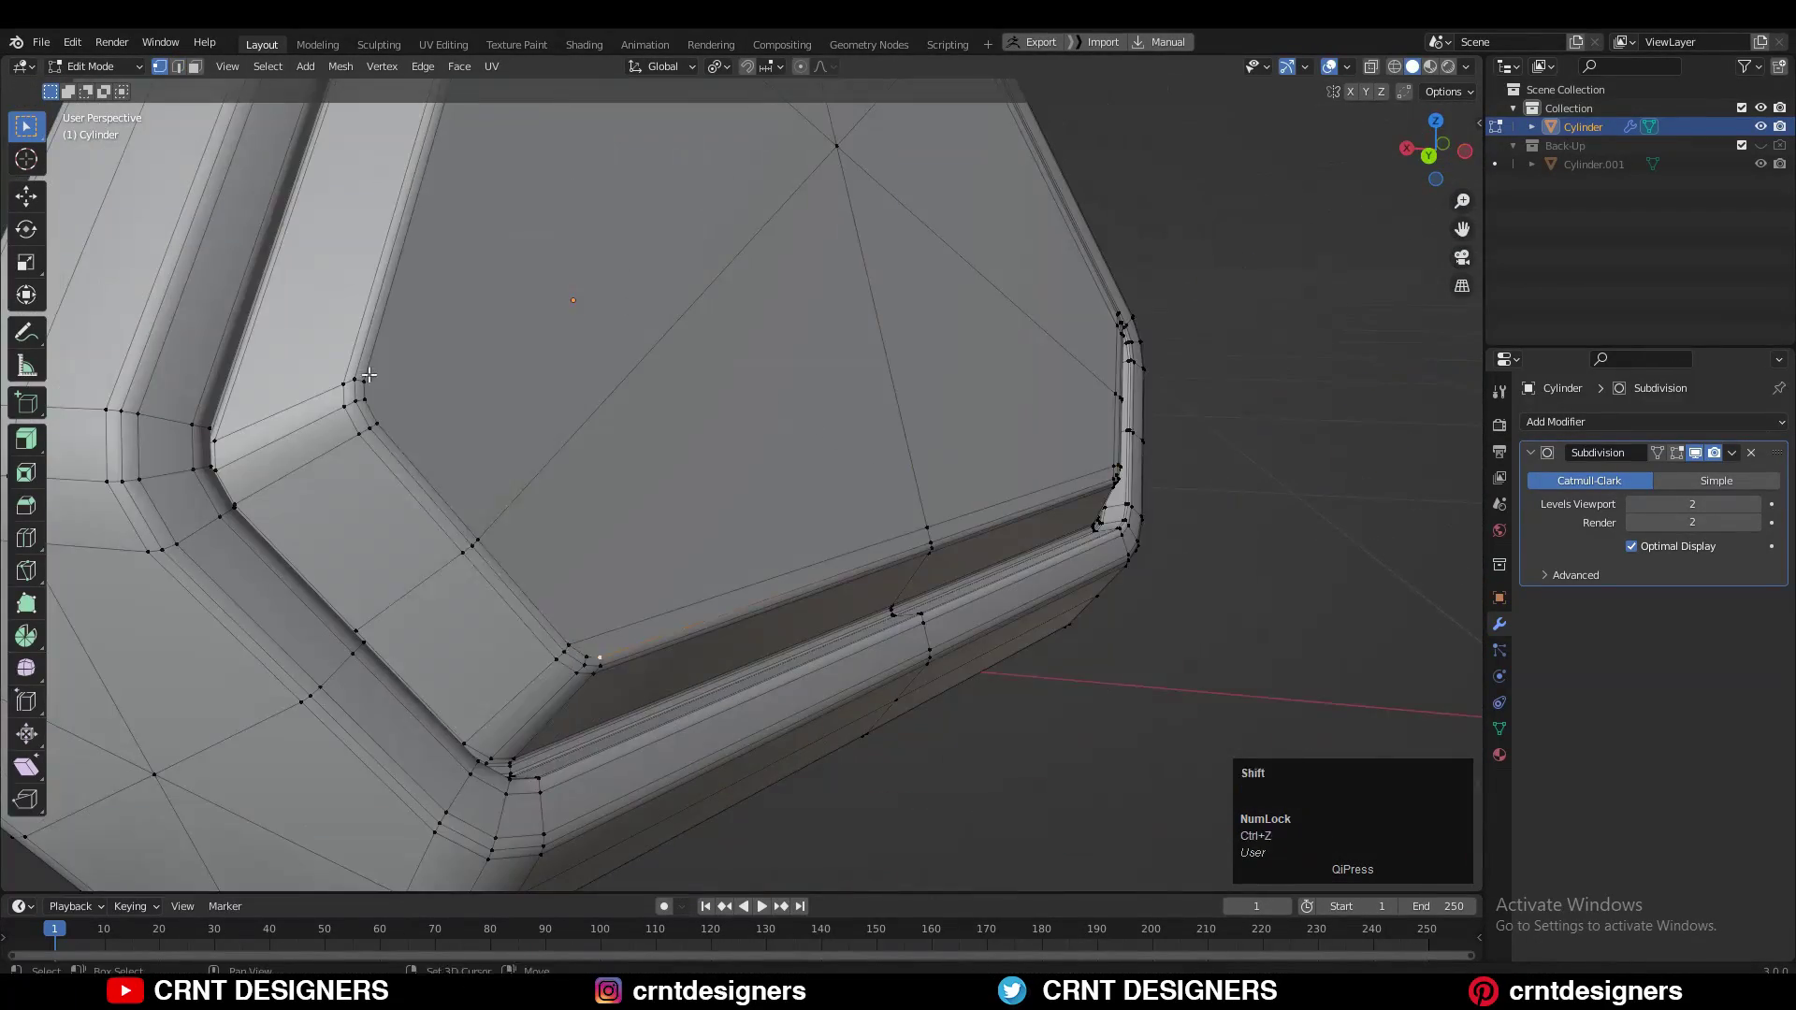
- Dissolve the unneeded edge loop along the border of the raised bottom panel
scroll(599, 449, "up", 3)
middle_click_drag(370, 375, 749, 487)
key("Tab")
key("Tab")
key("3")
key("1")
middle_click_drag(805, 599, 1093, 824, "shift")
scroll(831, 503, "down", 2)
key("2")
middle_click_drag(1168, 220, 1154, 324, "shift")
left_click(1153, 324, "alt")
key("ctrl+x")
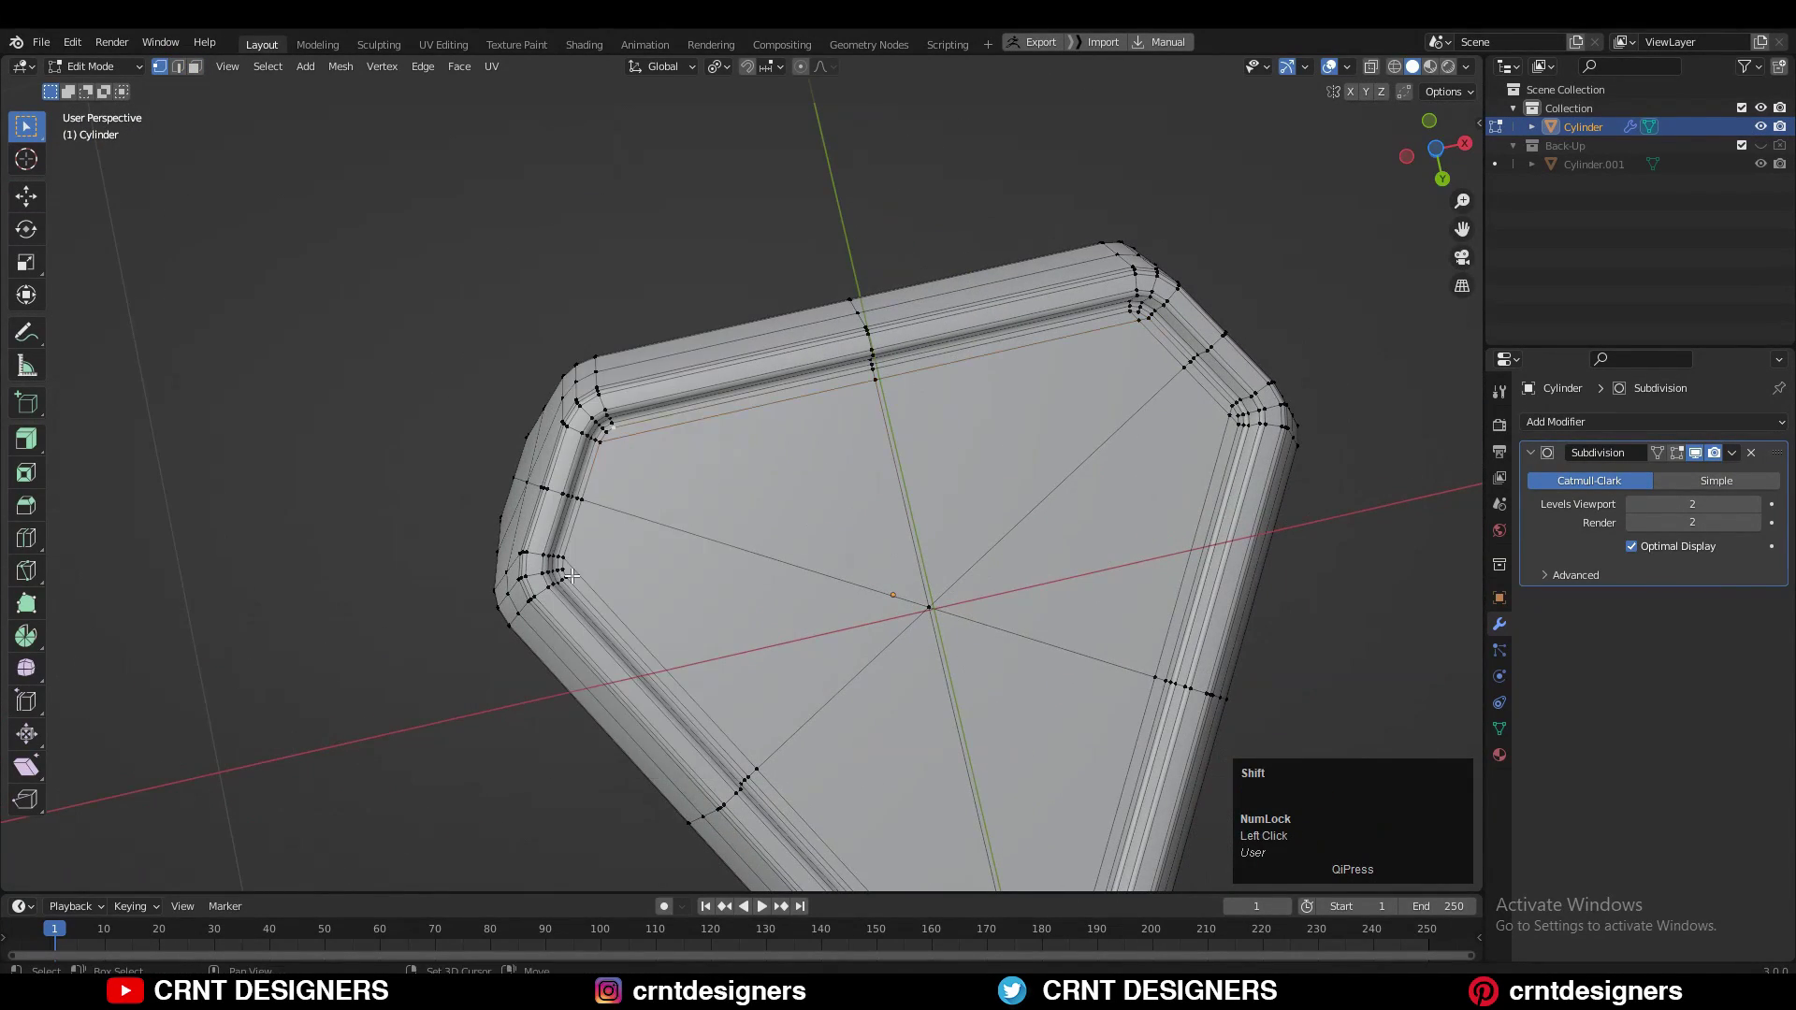
- Inset the face loop around the bottom panel's groove by about 0.002 m
middle_click_drag(1033, 446, 1020, 478, "shift")
key("Tab")
scroll(980, 318, "down", 4)
scroll(818, 593, "up", 6)
key("Tab")
key("3")
left_click(1174, 173, "alt")
middle_click_drag(1034, 306, 992, 339, "shift")
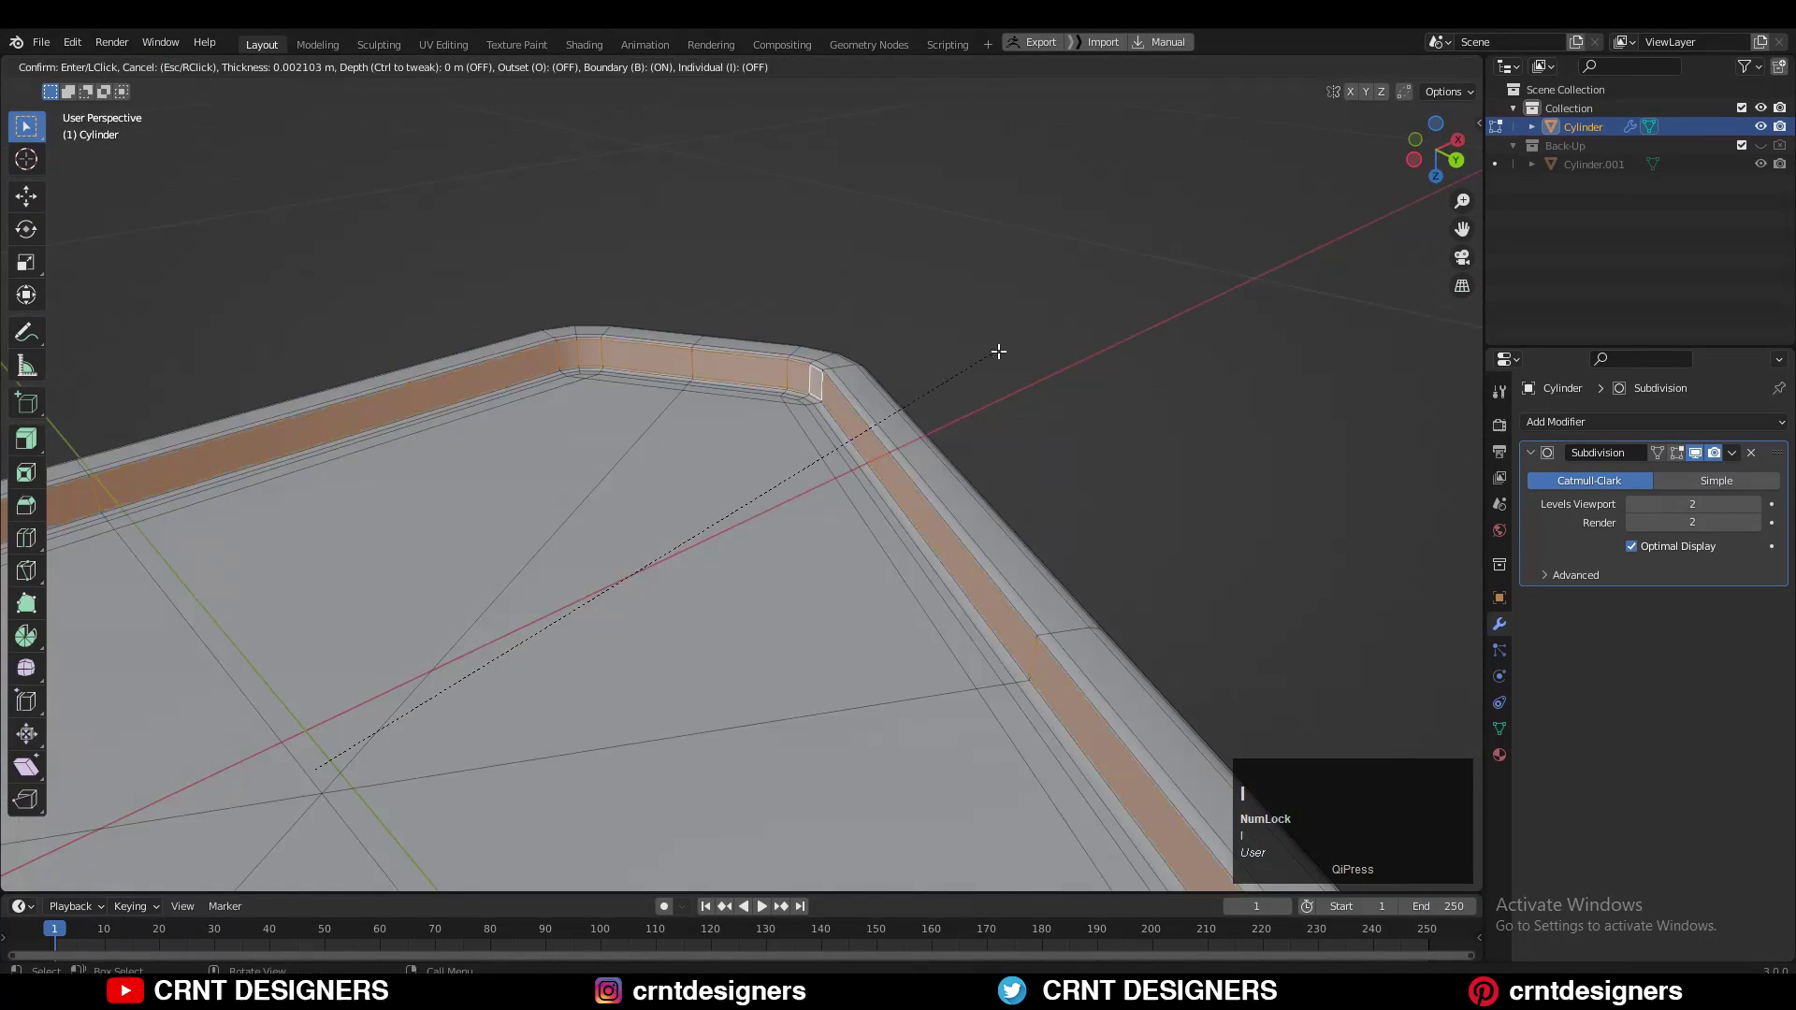
- Return to Object Mode, select the finished tetrahedral object and save the file
key("Tab")
scroll(1002, 349, "down", 5)
middle_click_drag(695, 498, 721, 497)
left_click(721, 498)
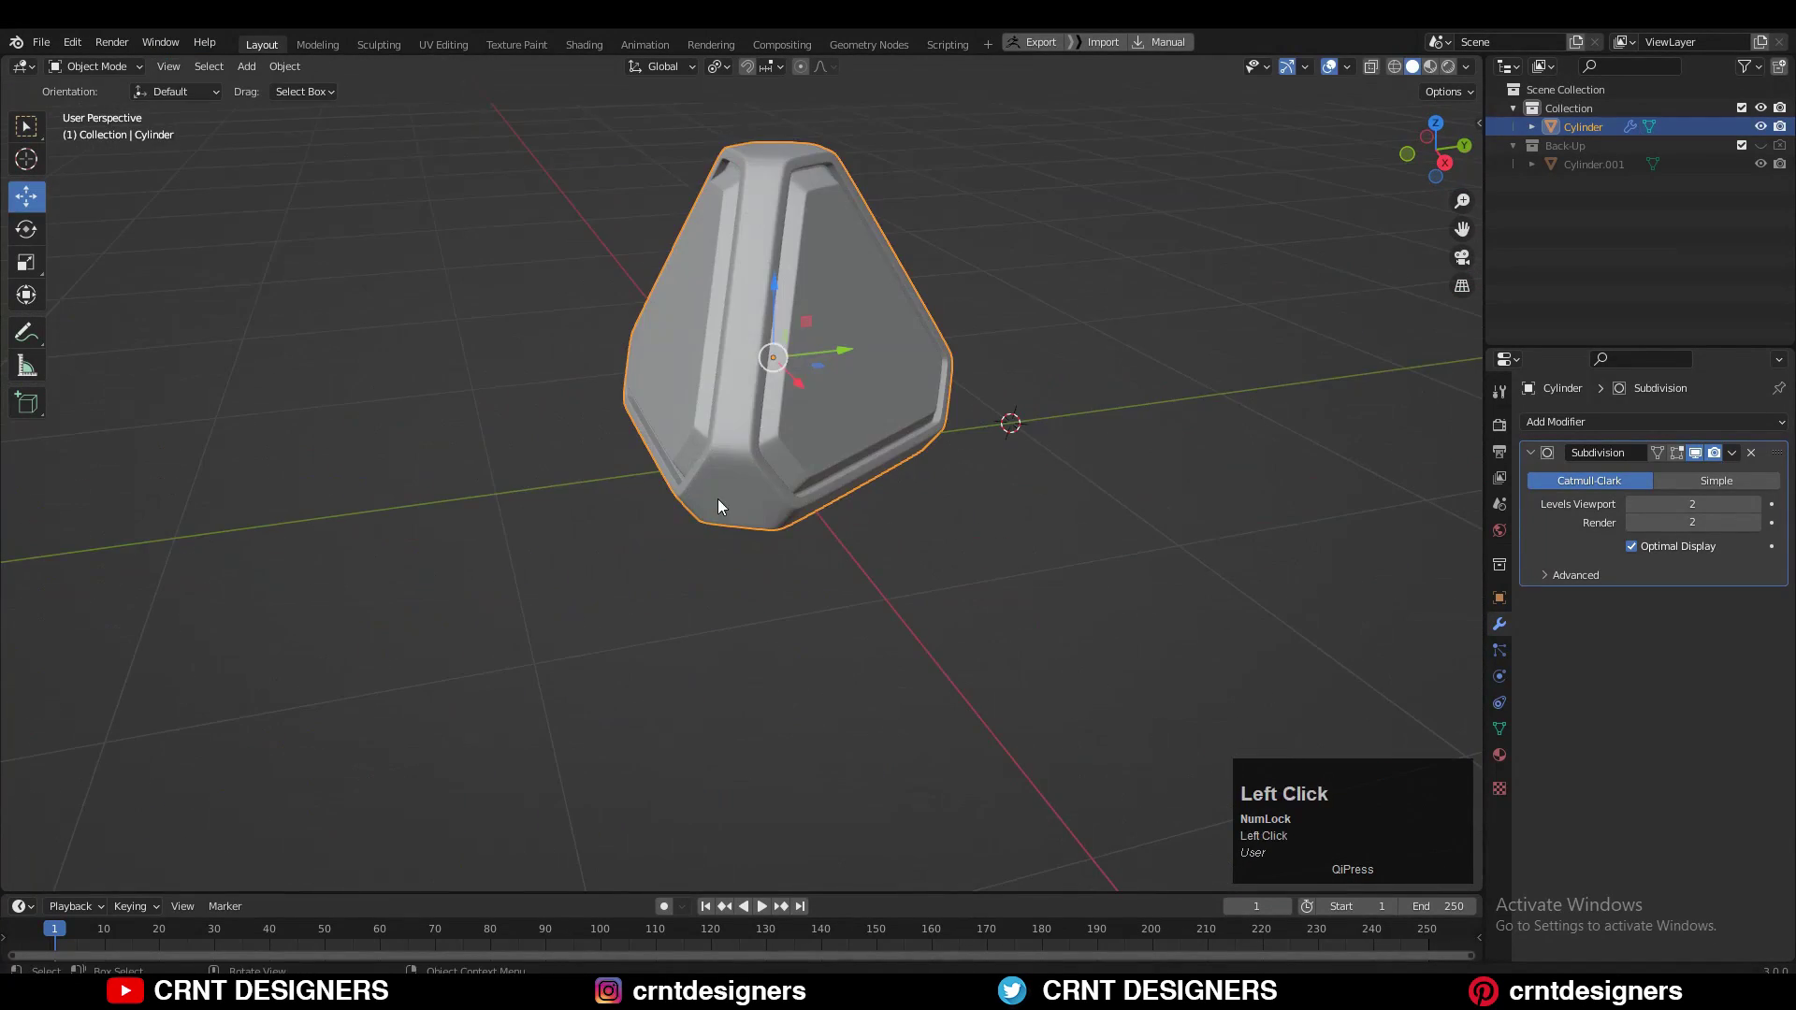
key("ctrl+s")
scroll(1038, 386, "down", 5)
middle_click_drag(1042, 433, 1027, 461)
middle_click_drag(838, 401, 1103, 436)
scroll(1075, 433, "up", 2)
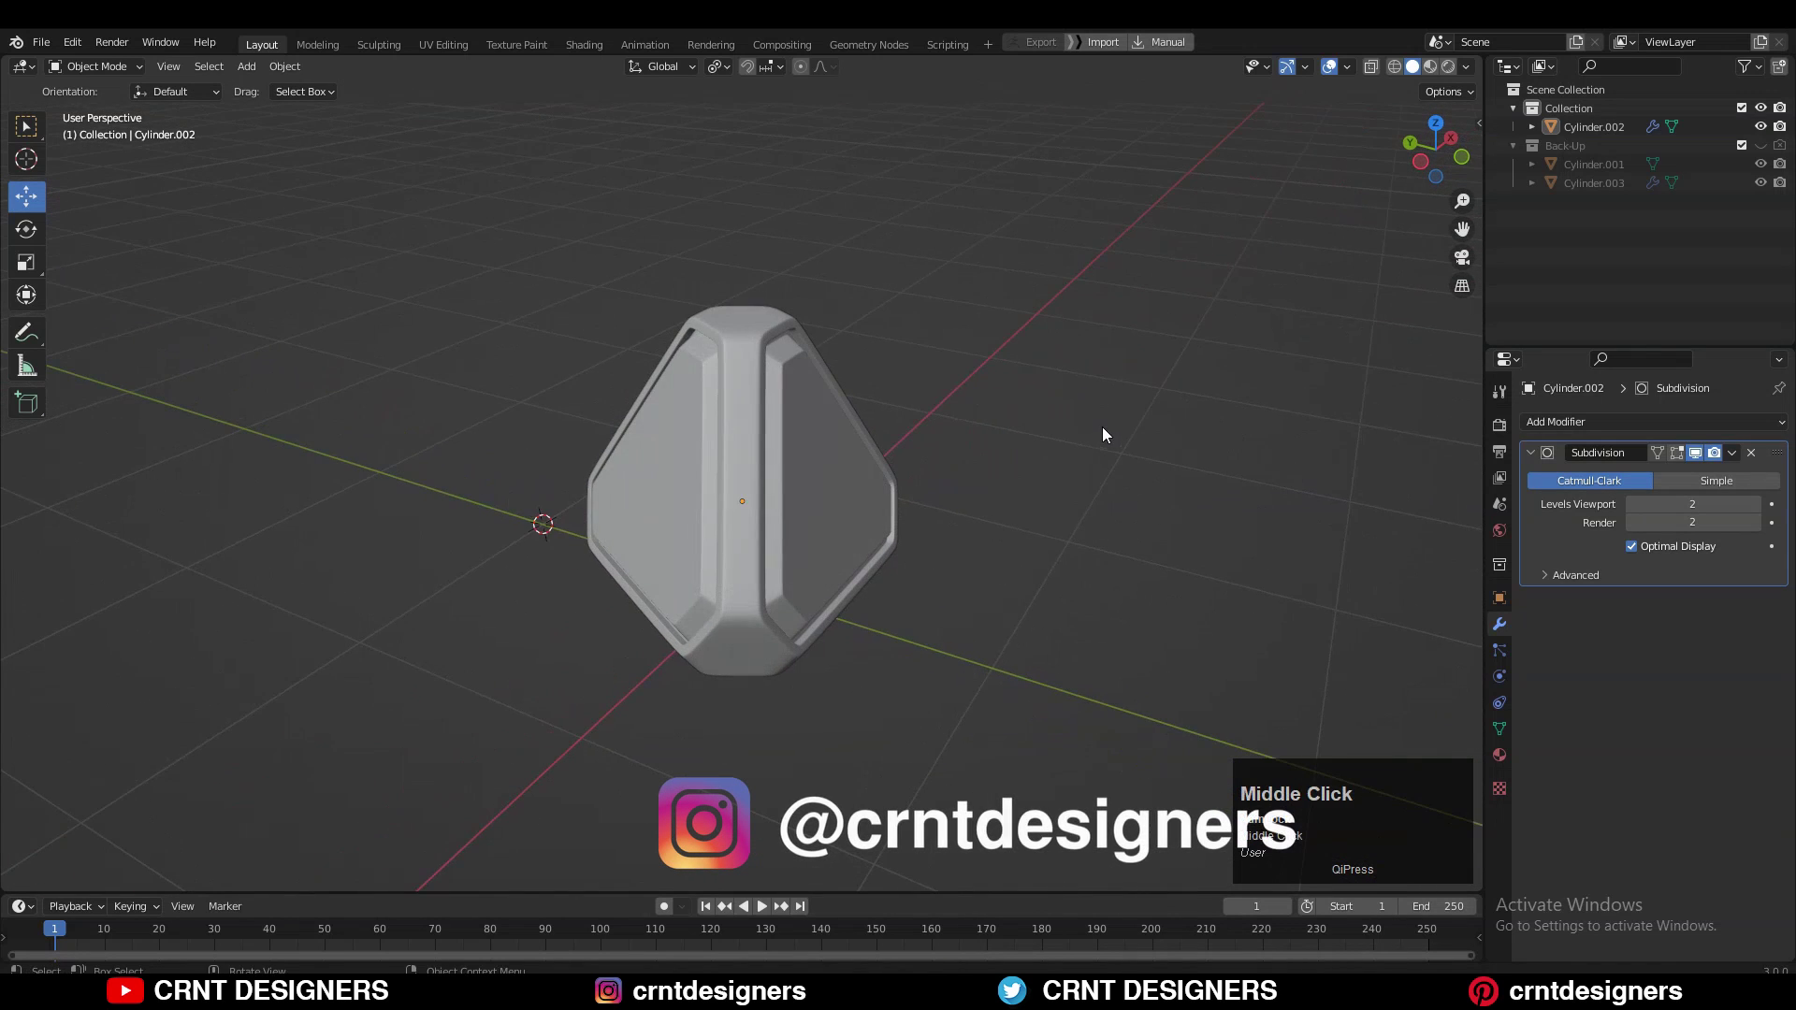